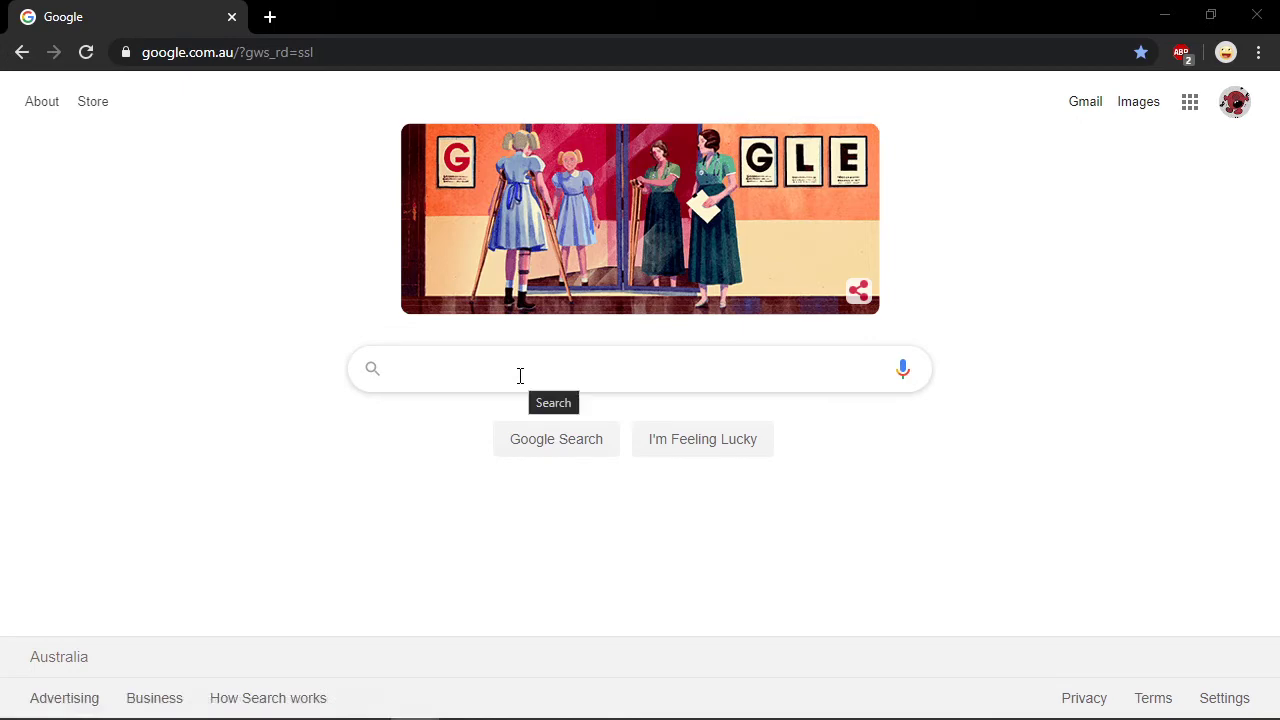
Search Google for geogebra and open the GeoGebra Classic web app from the results
left_click(520, 376)
type("ge")
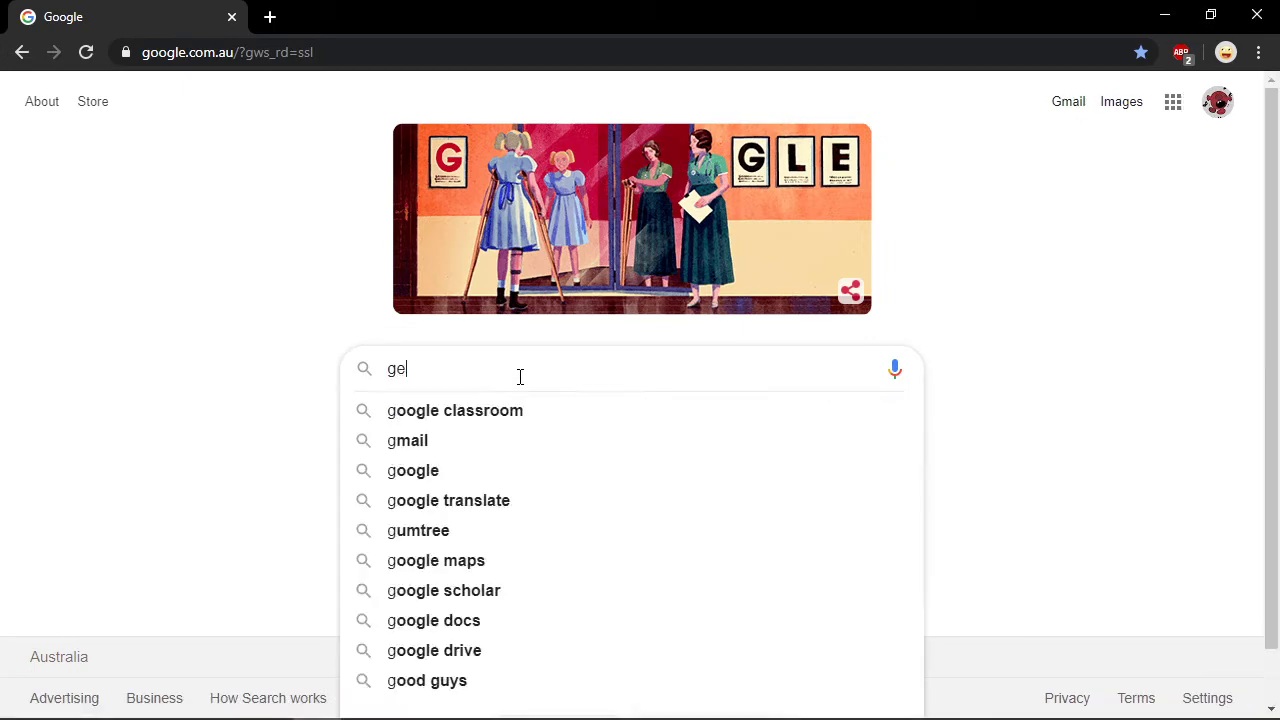
type("og")
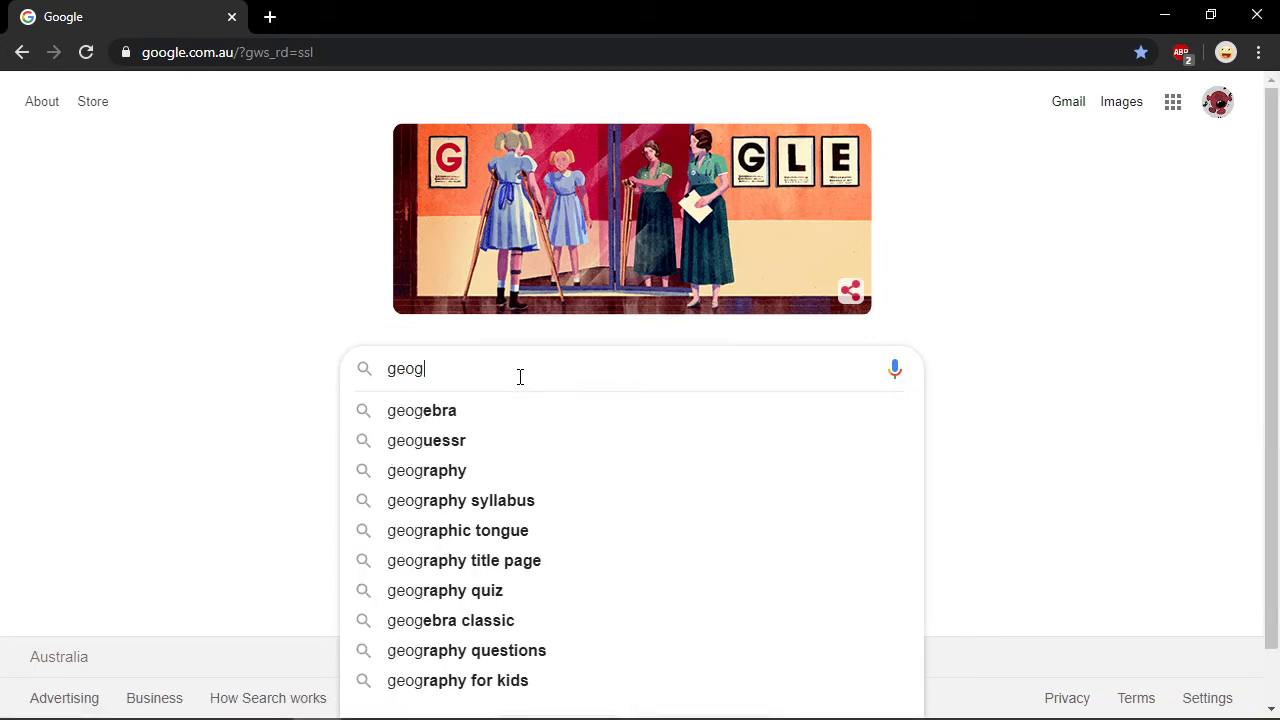
key("Down")
key("Return")
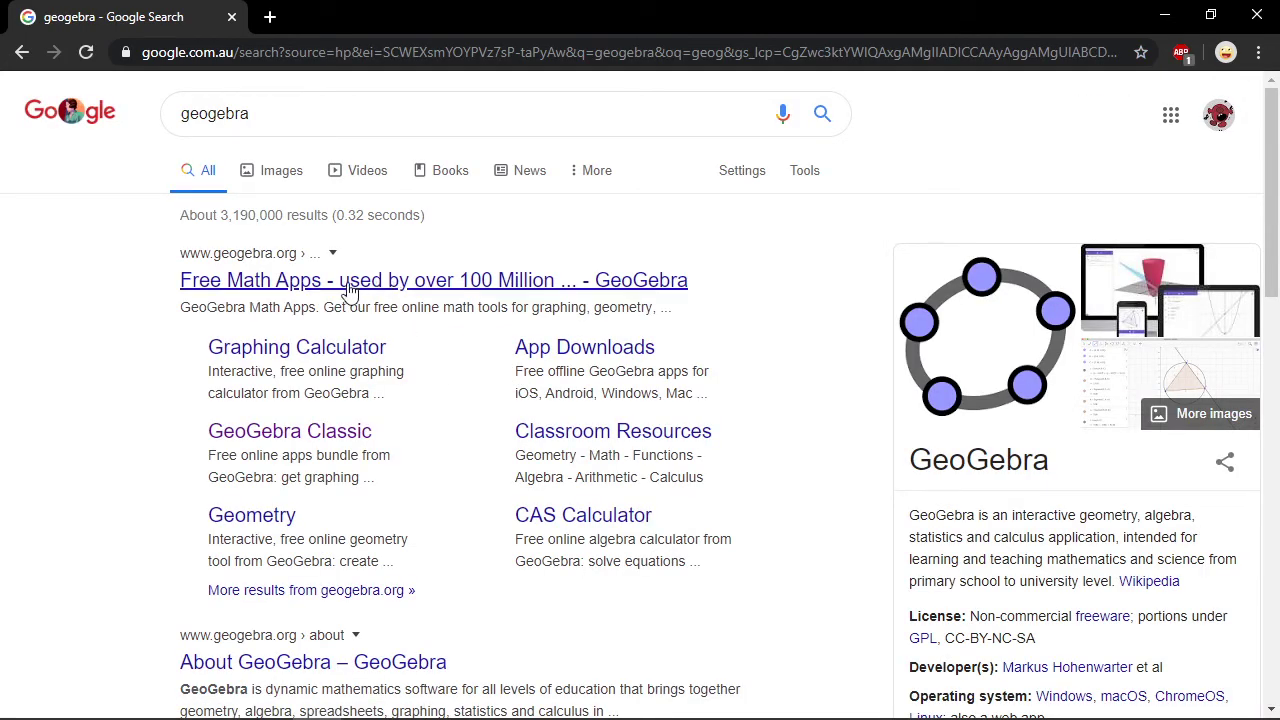
left_click(290, 438)
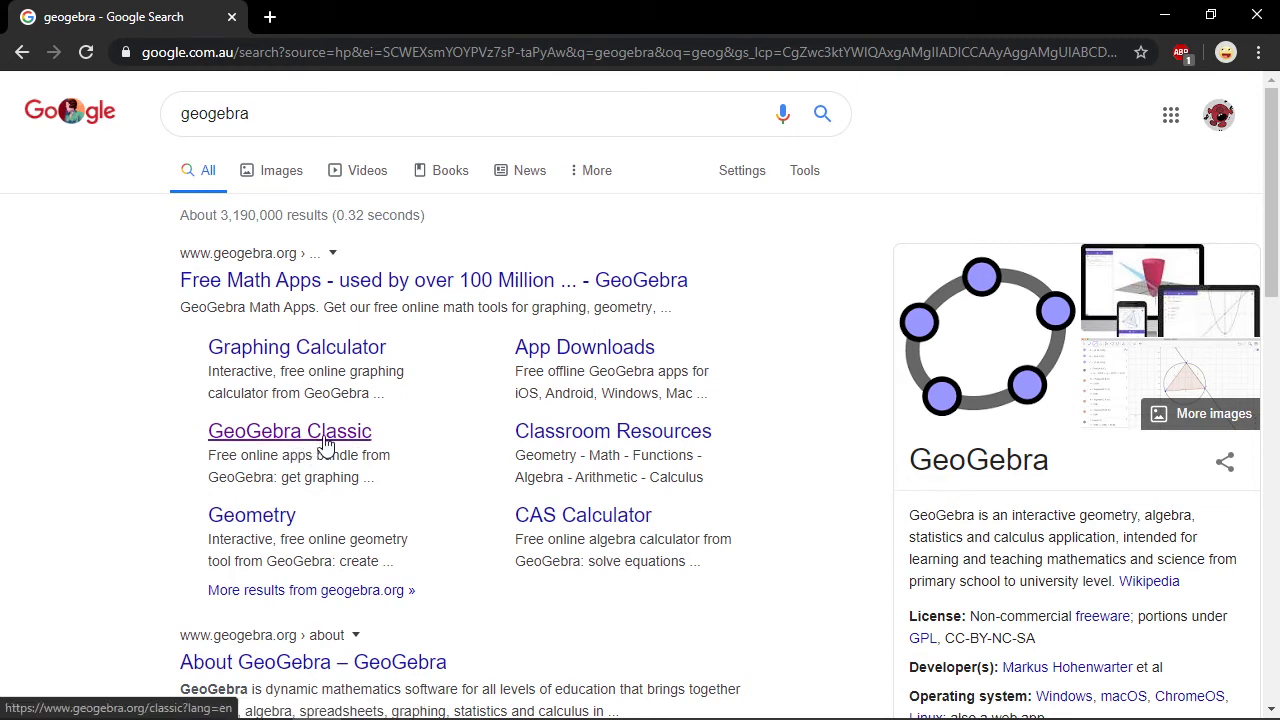
left_click(324, 444)
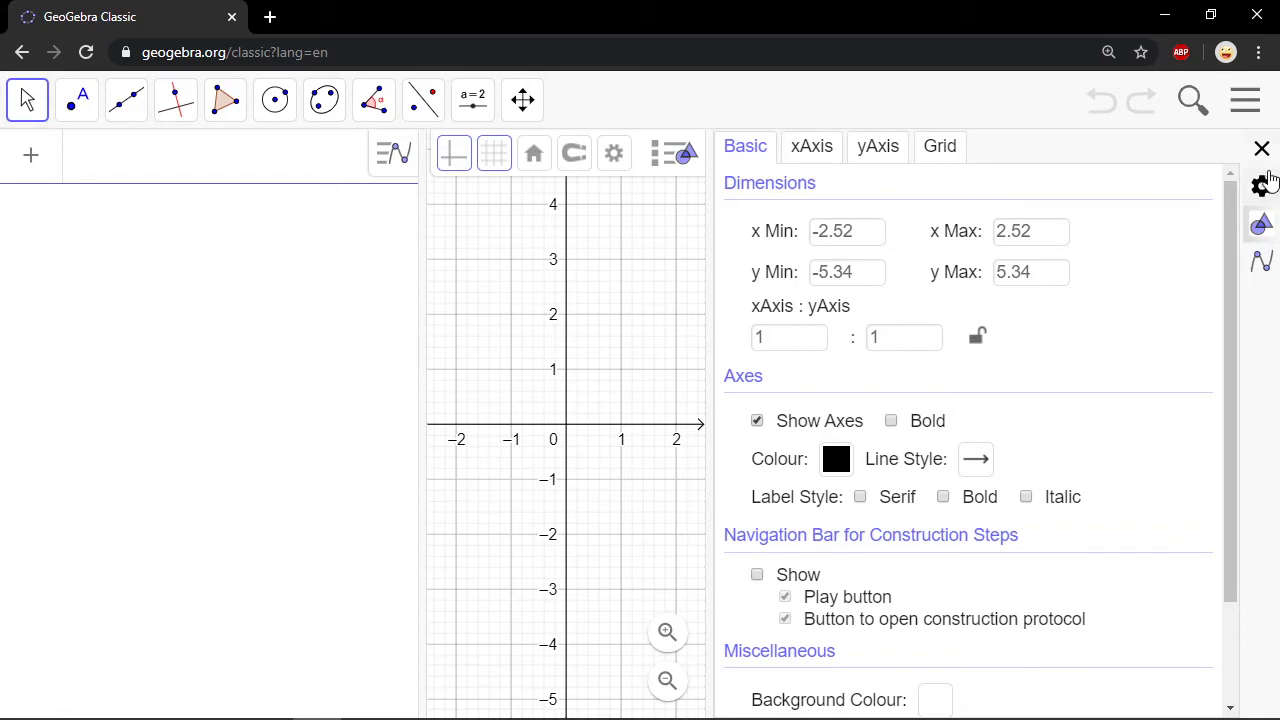
Close the graphics settings and switch GeoGebra to full screen
left_click(1262, 150)
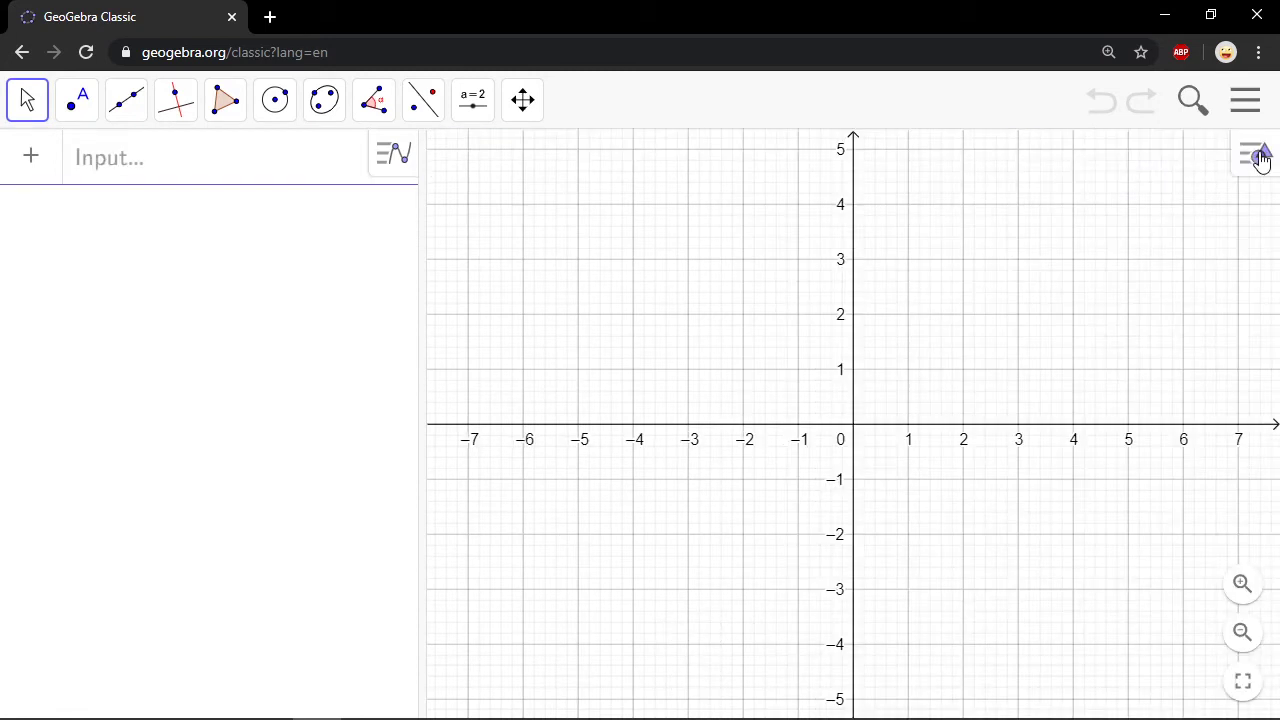
left_click(1243, 682)
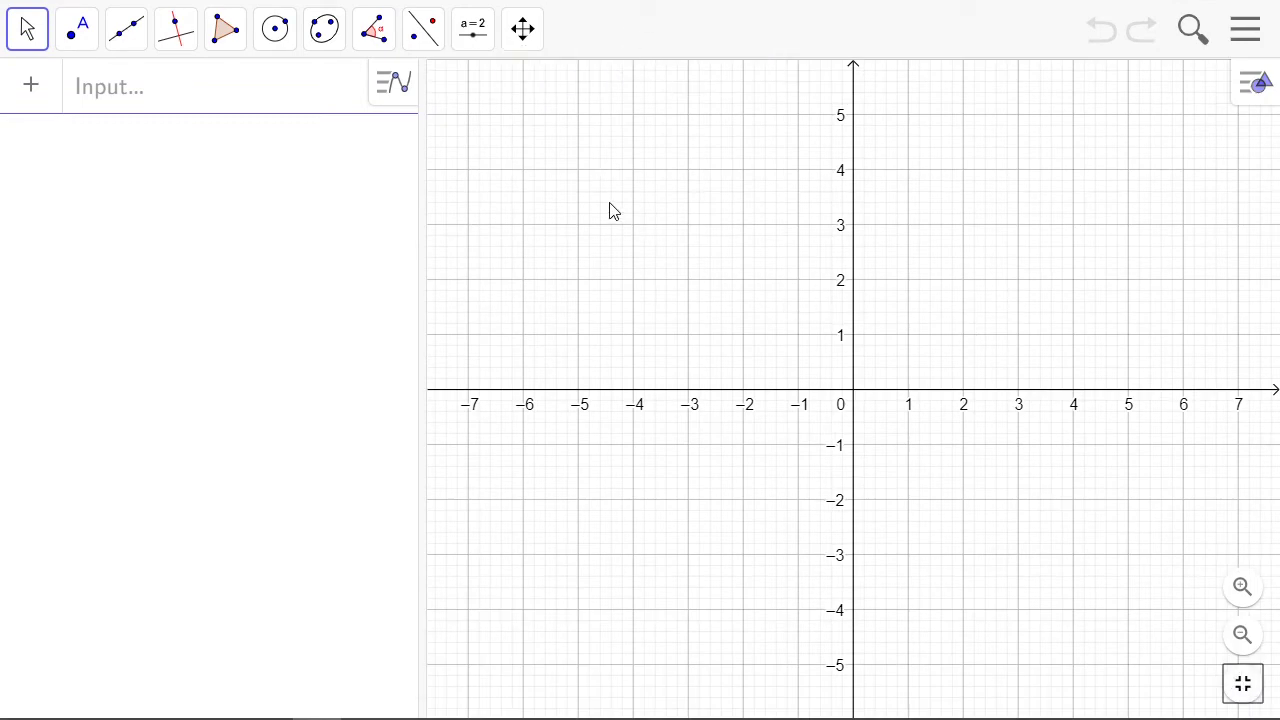
Show the Spreadsheet view alongside the Algebra and Graphics views
left_click(1247, 31)
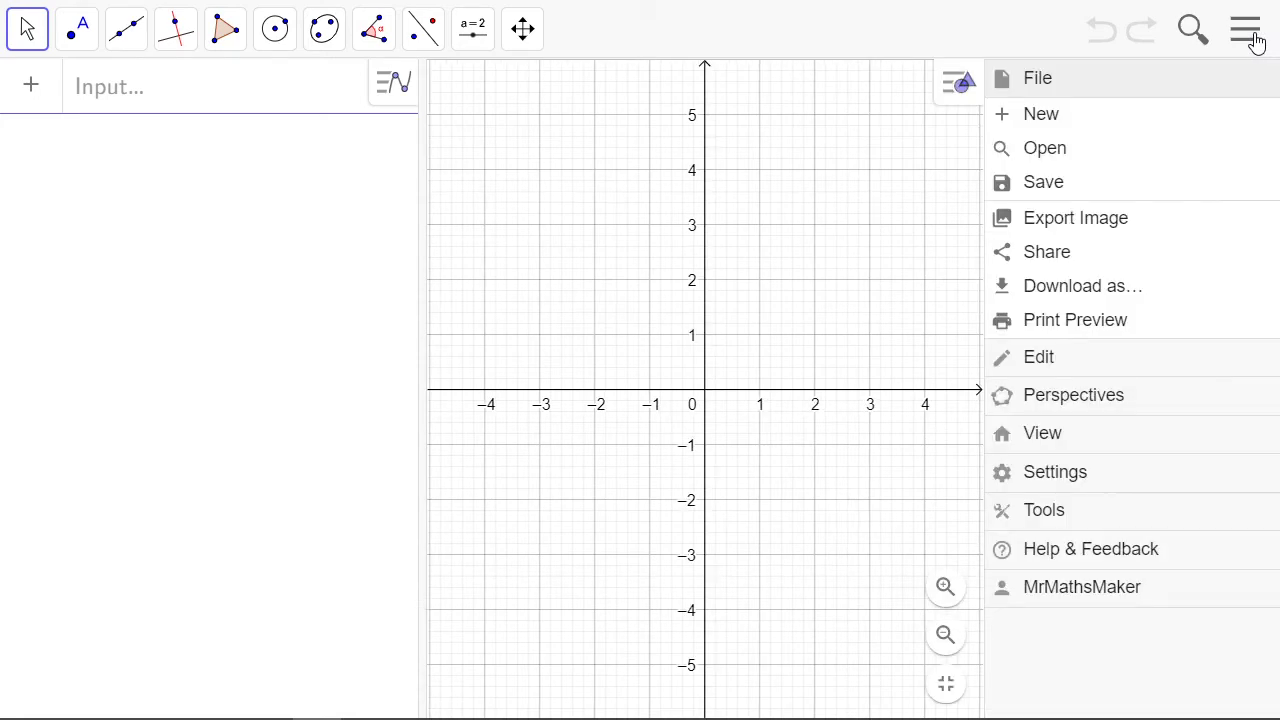
left_click(1027, 447)
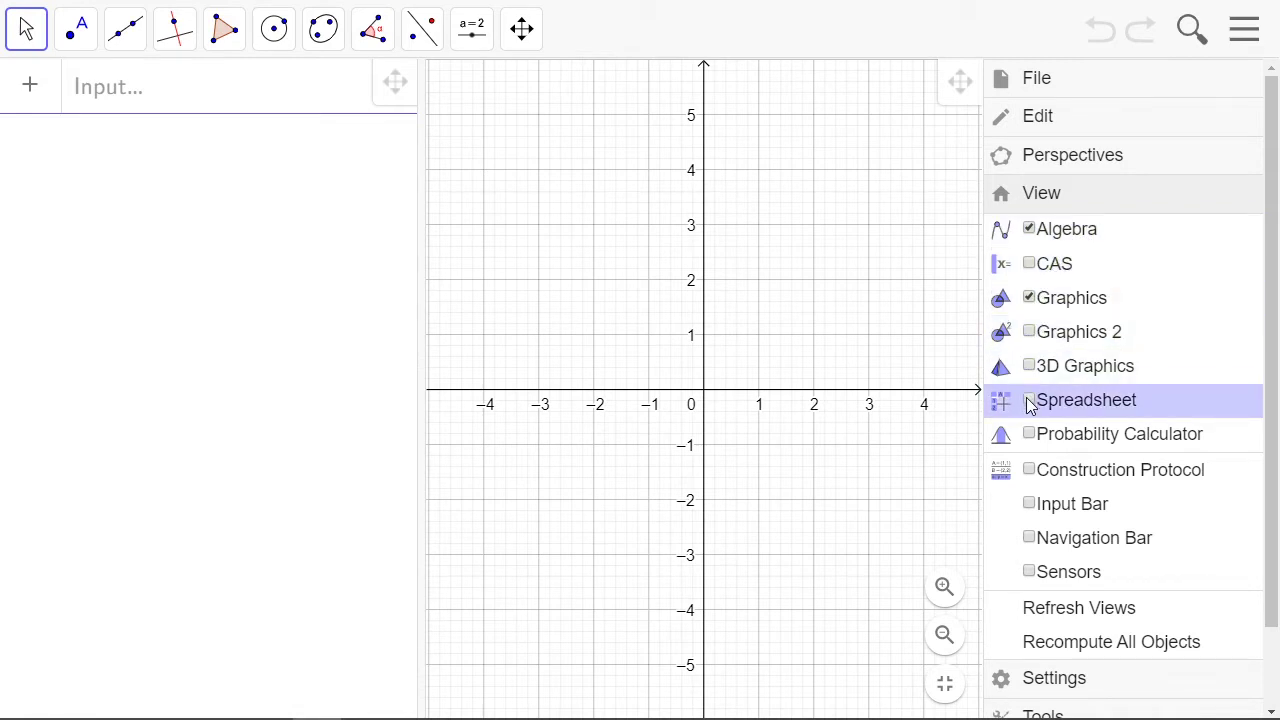
left_click(1030, 401)
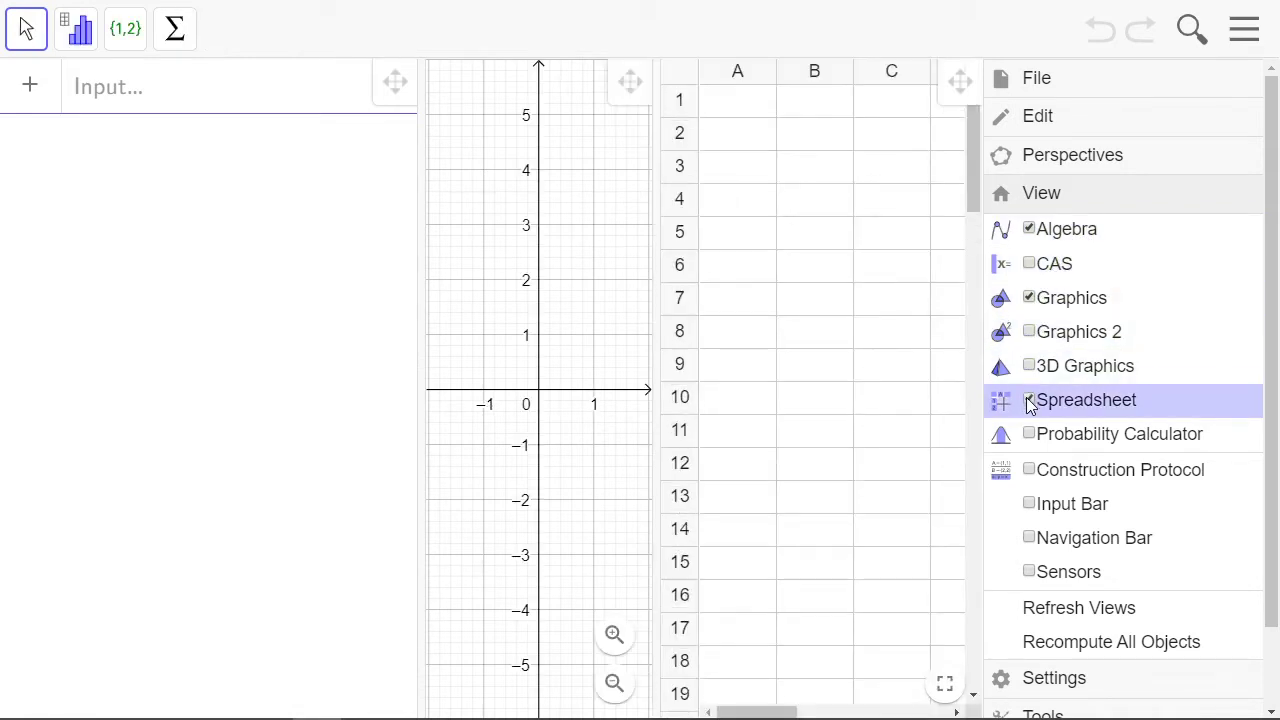
Set the global font size to 20 pt
left_click(1102, 126)
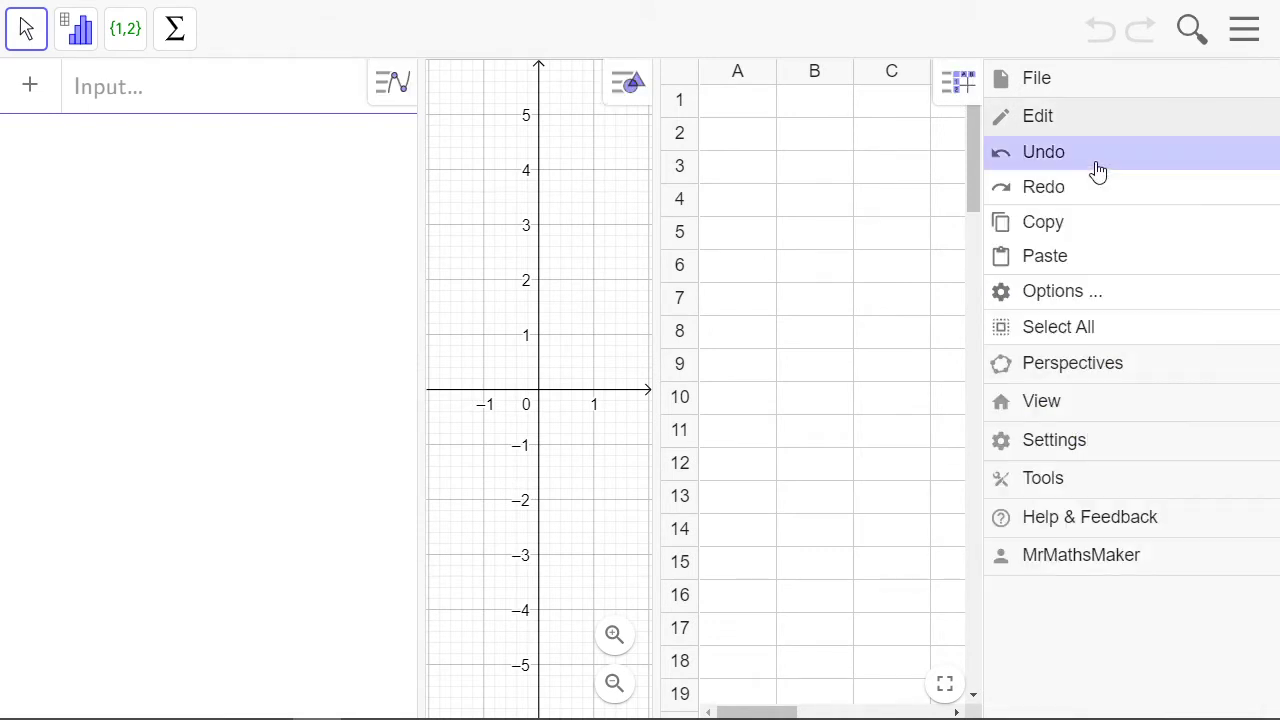
left_click(1046, 448)
left_click(611, 246)
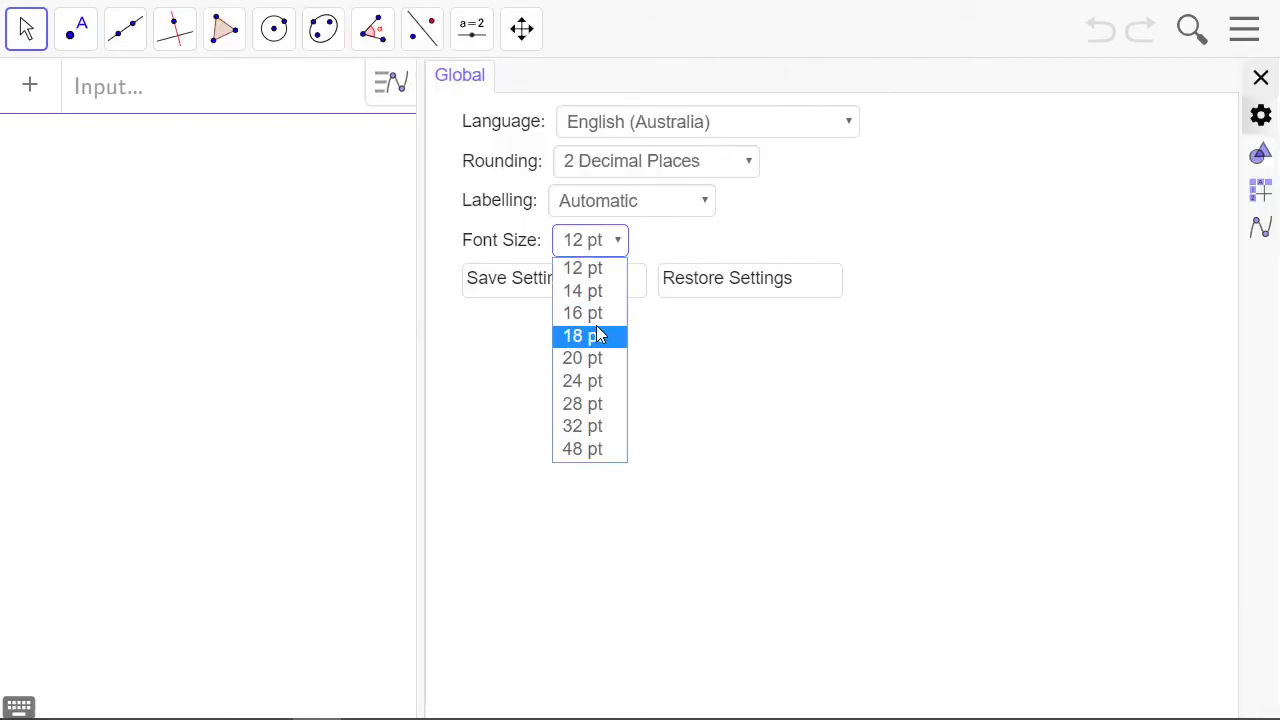
left_click(588, 359)
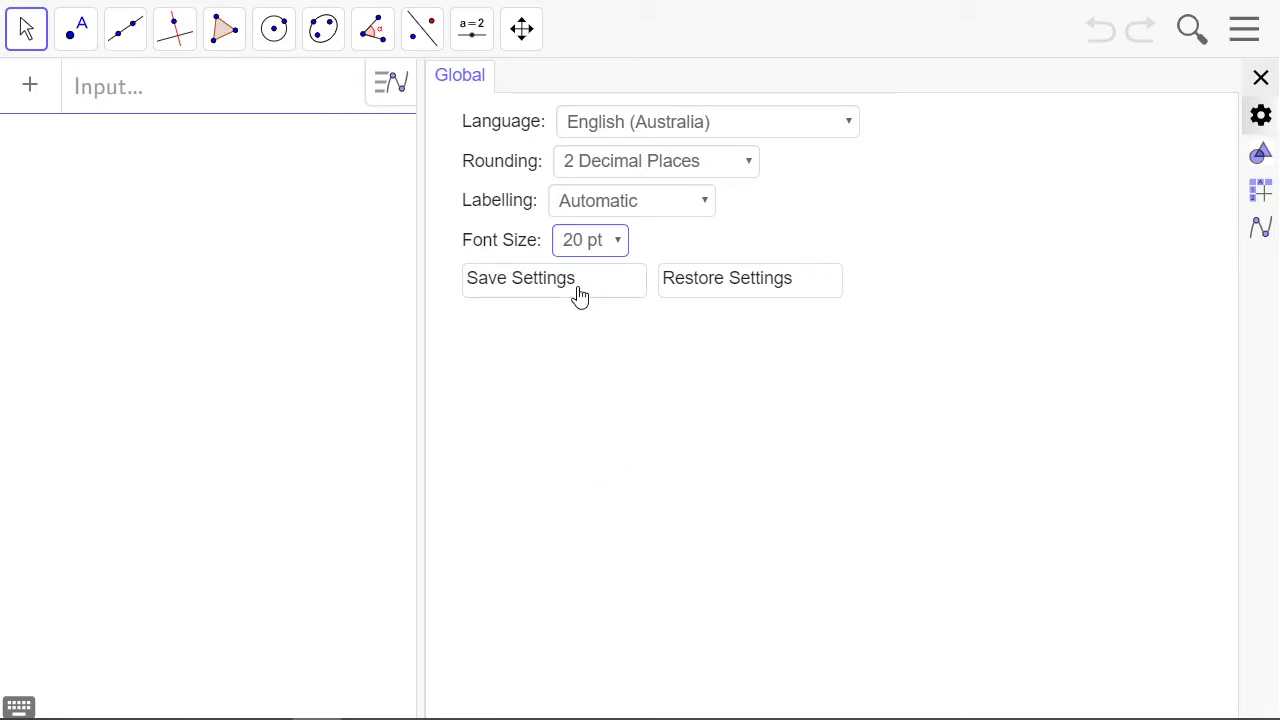
Set the global labelling option to No New Objects and save the settings
left_click(818, 138)
left_click(818, 138)
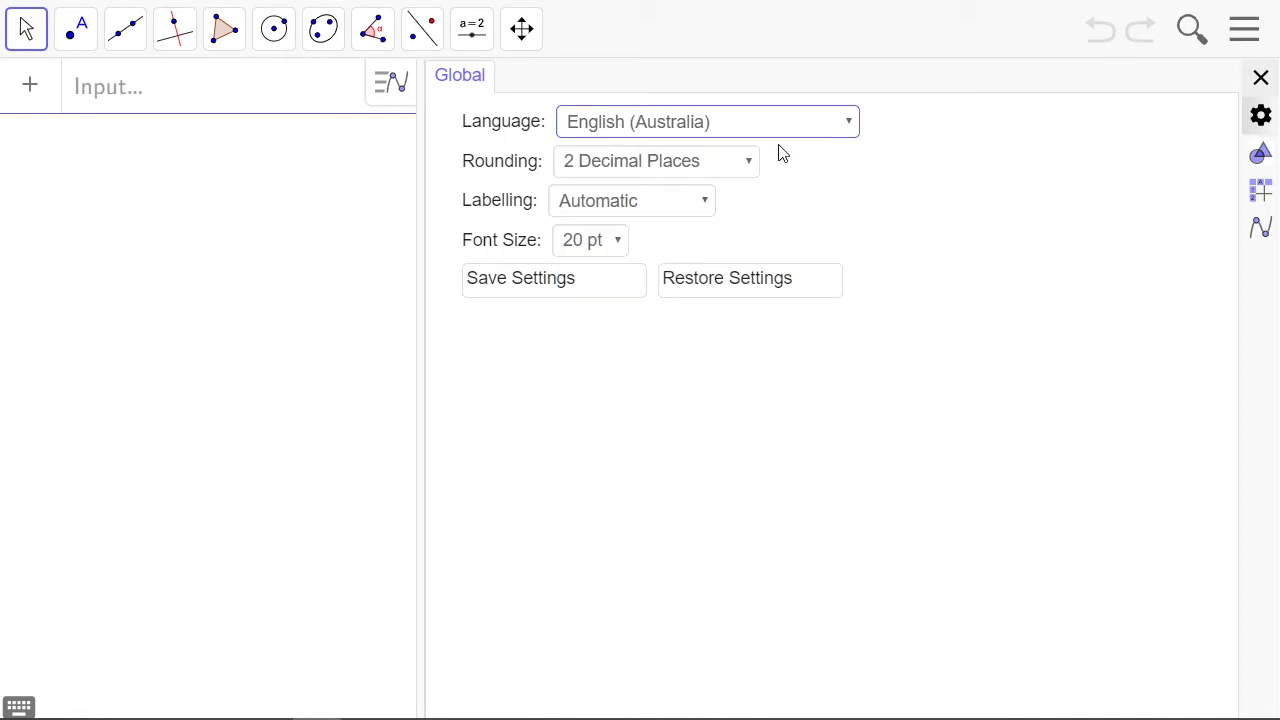
left_click(741, 164)
left_click(738, 166)
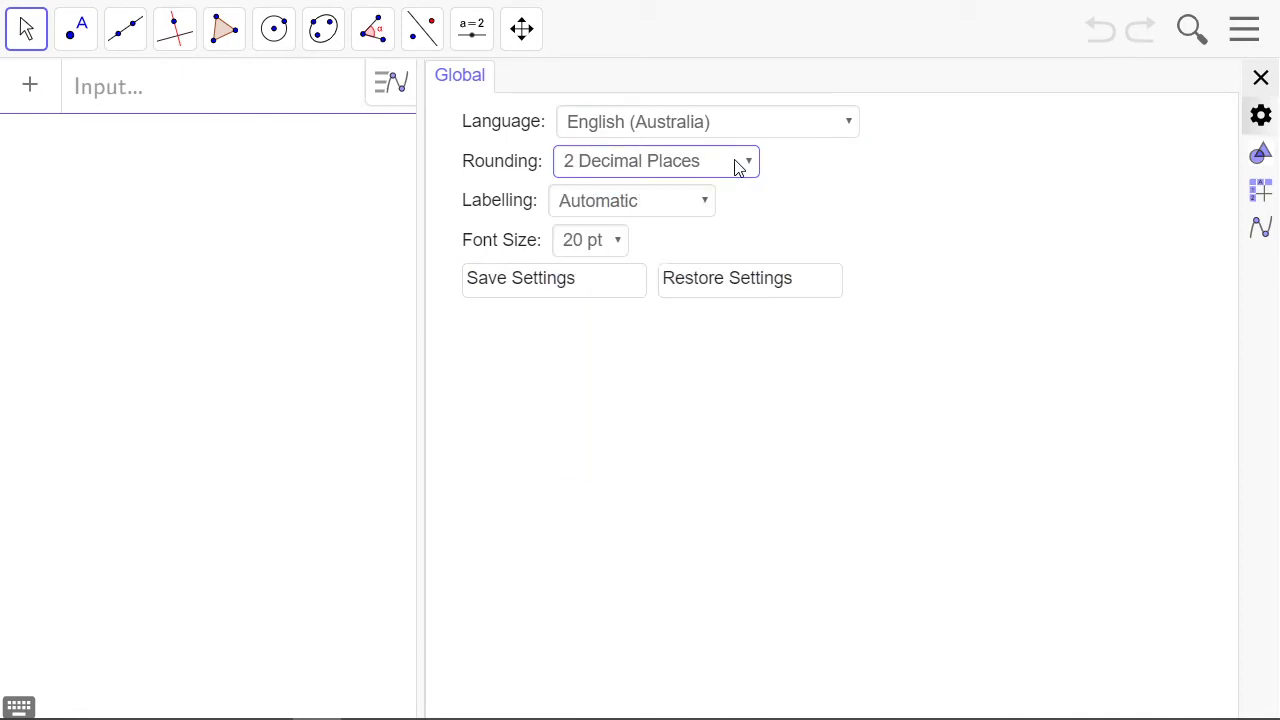
left_click(685, 208)
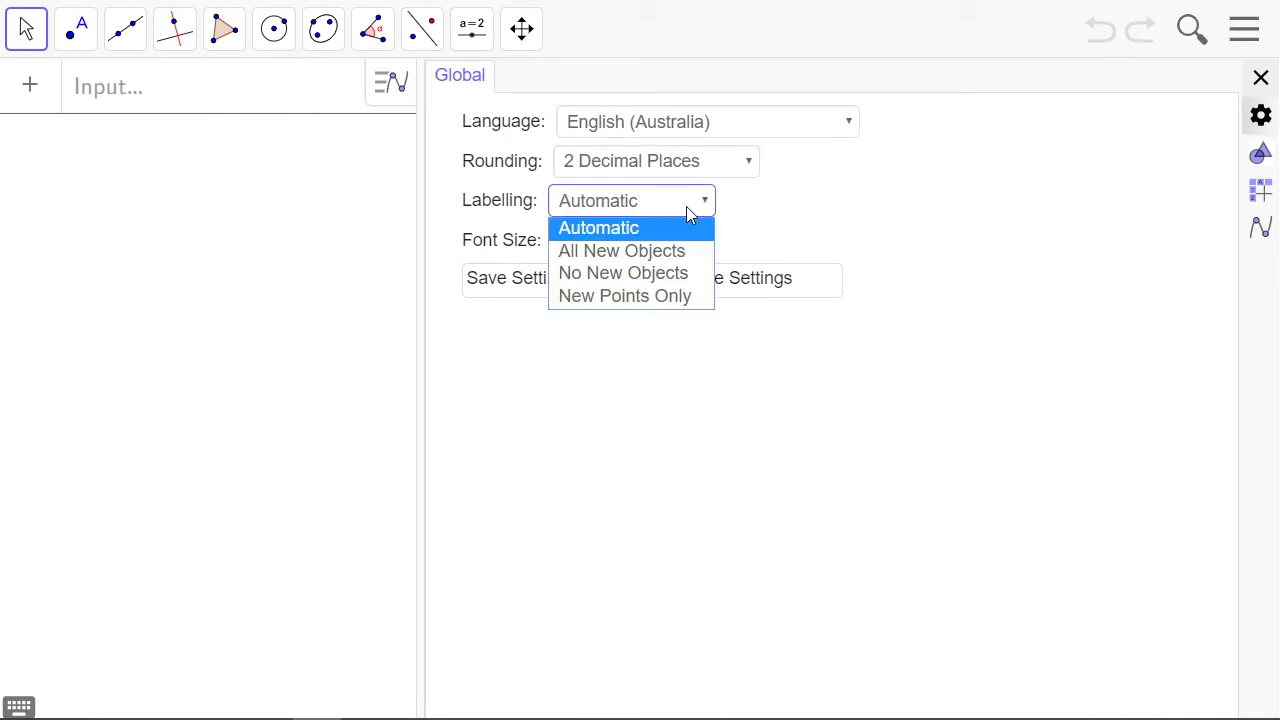
left_click(631, 281)
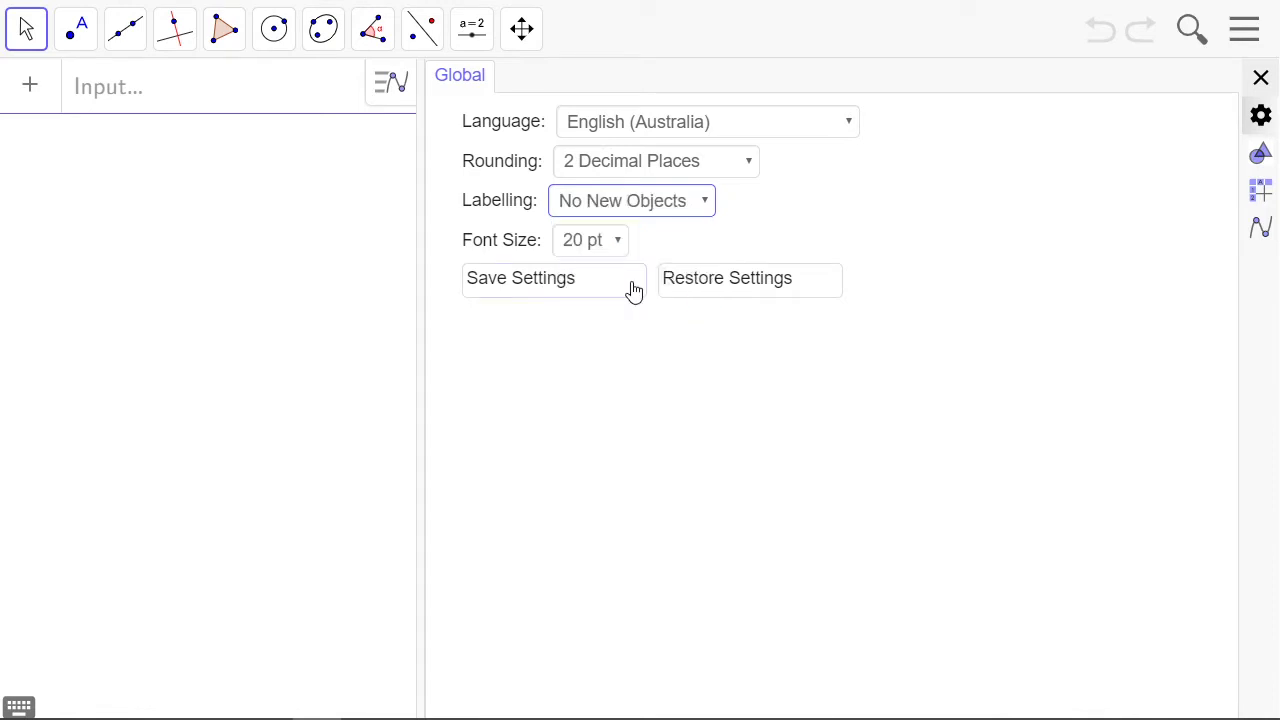
left_click(541, 291)
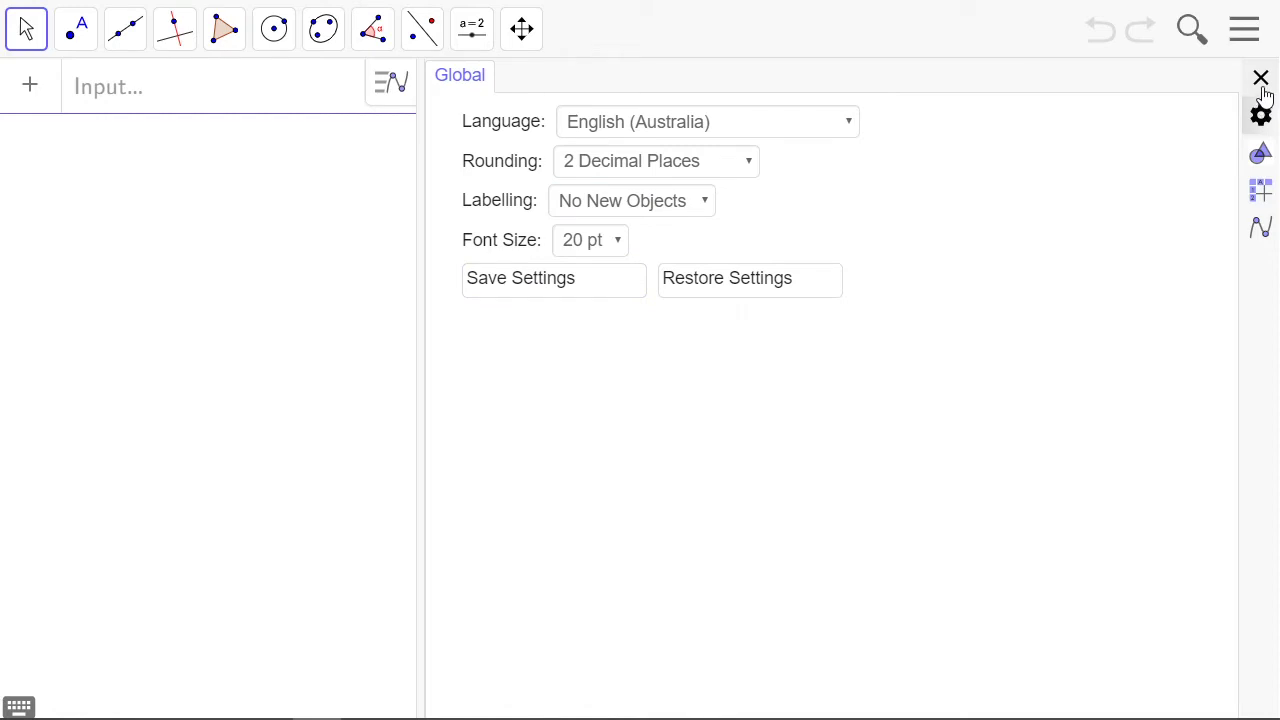
Close the settings and widen the spreadsheet so that columns A to D fit
left_click(1261, 82)
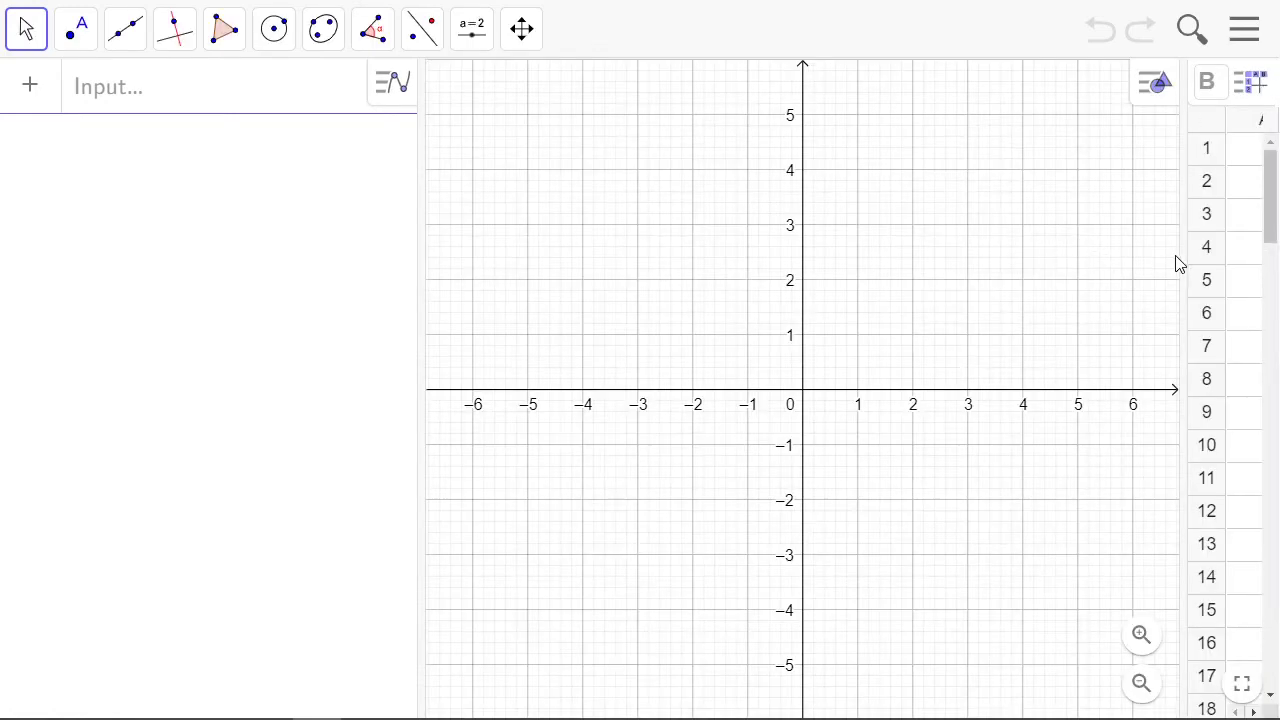
left_click_drag(1177, 254, 908, 252)
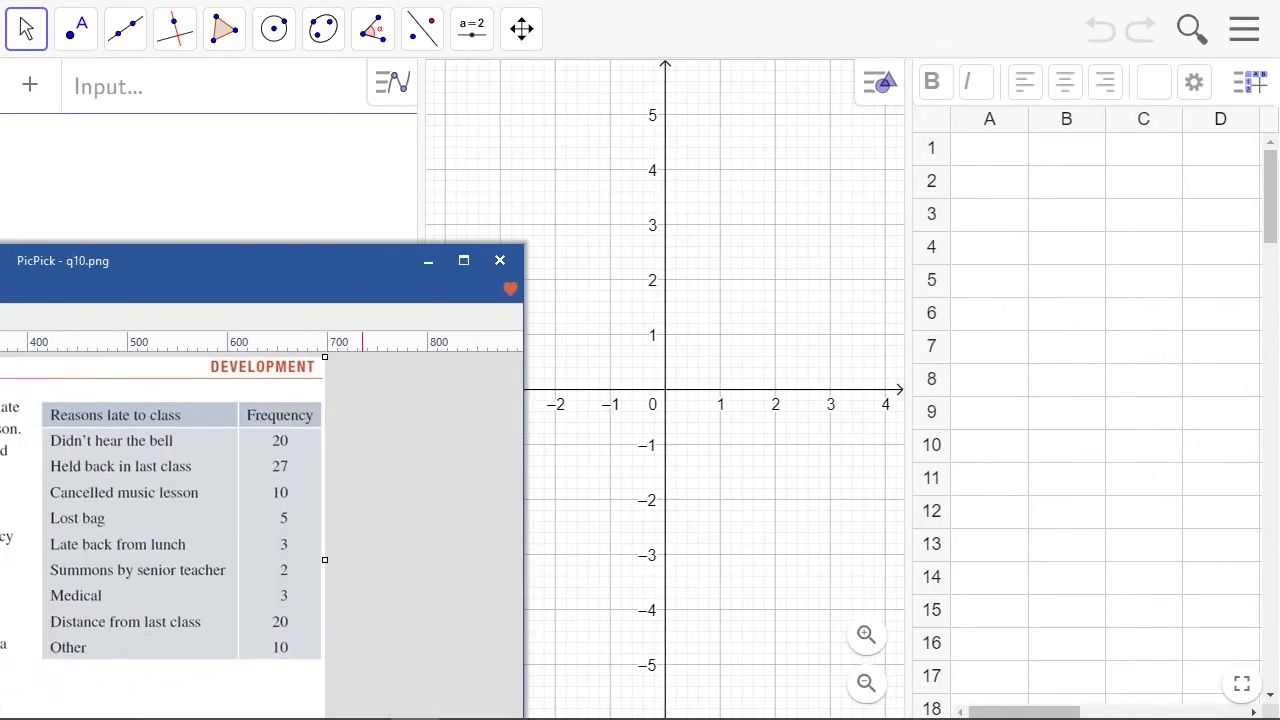
Bring the q10.png image in PicPick into view to read question 10 and its lateness frequency table, and move it away again
left_click_drag(0, 254, 467, 68)
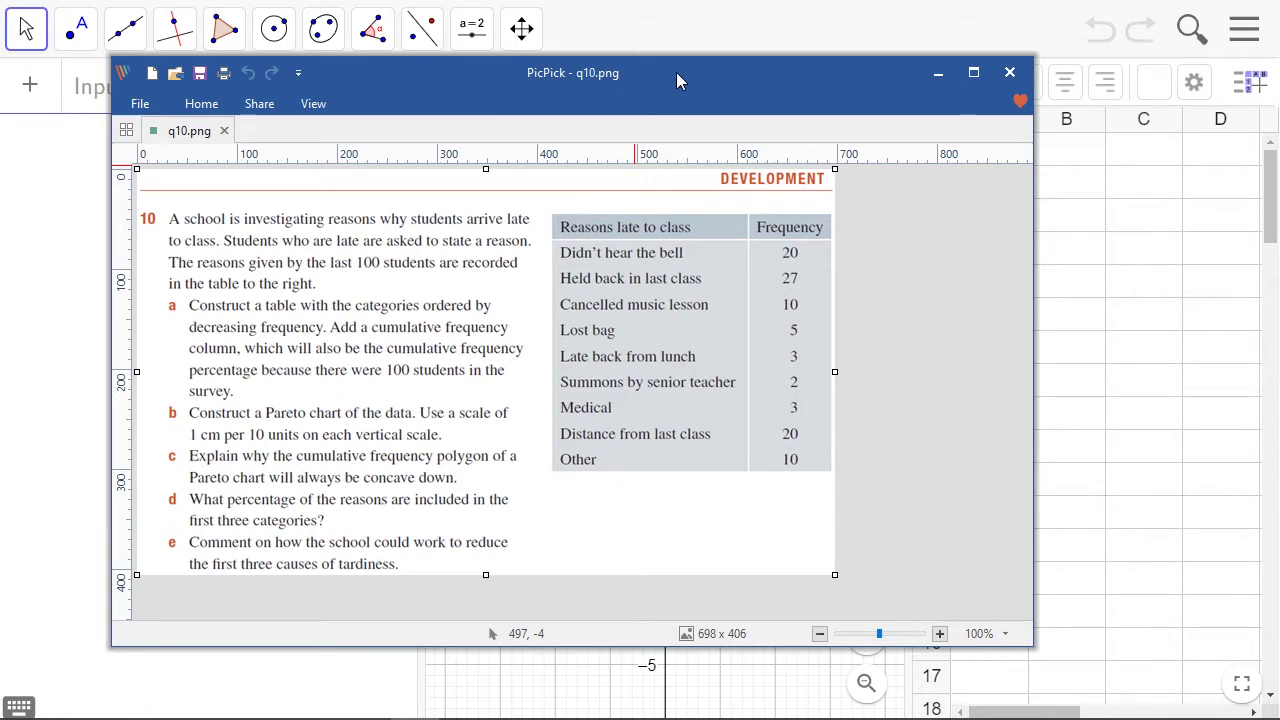
left_click_drag(676, 72, 0, 30)
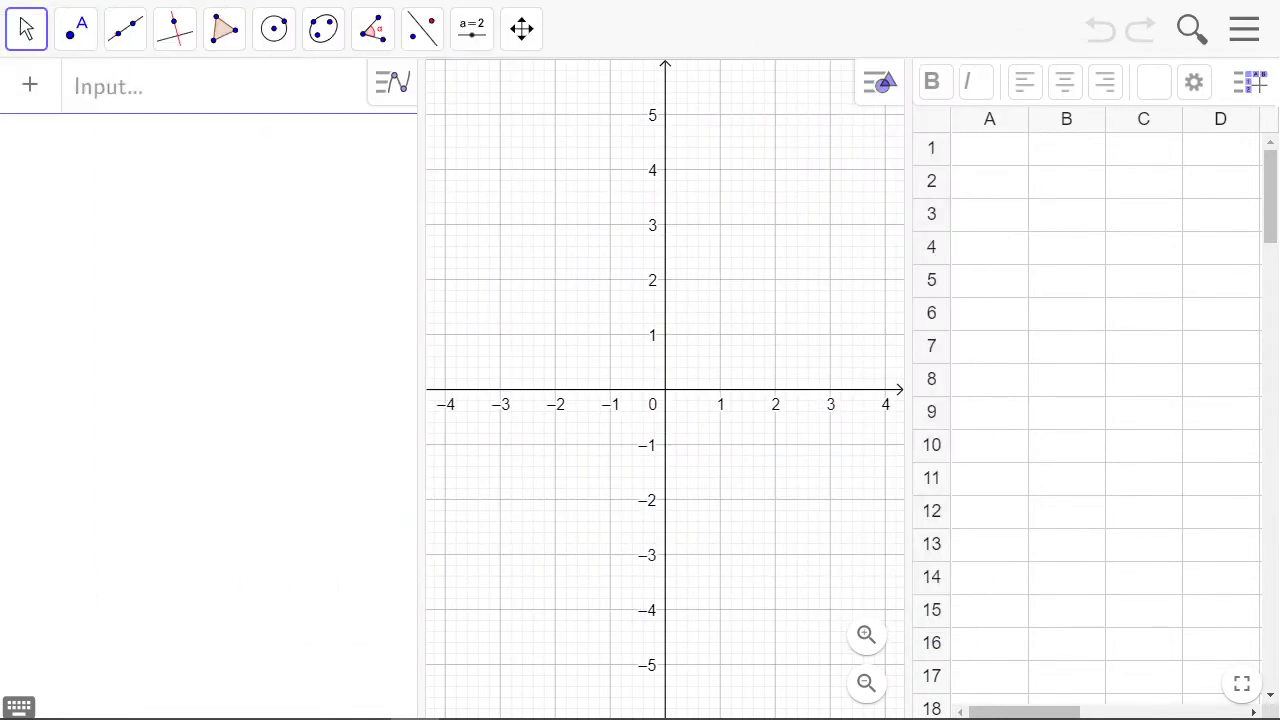
Enter the column headings freq, cumul freq and class bound in spreadsheet cells A1, B1 and C1
left_click(999, 158)
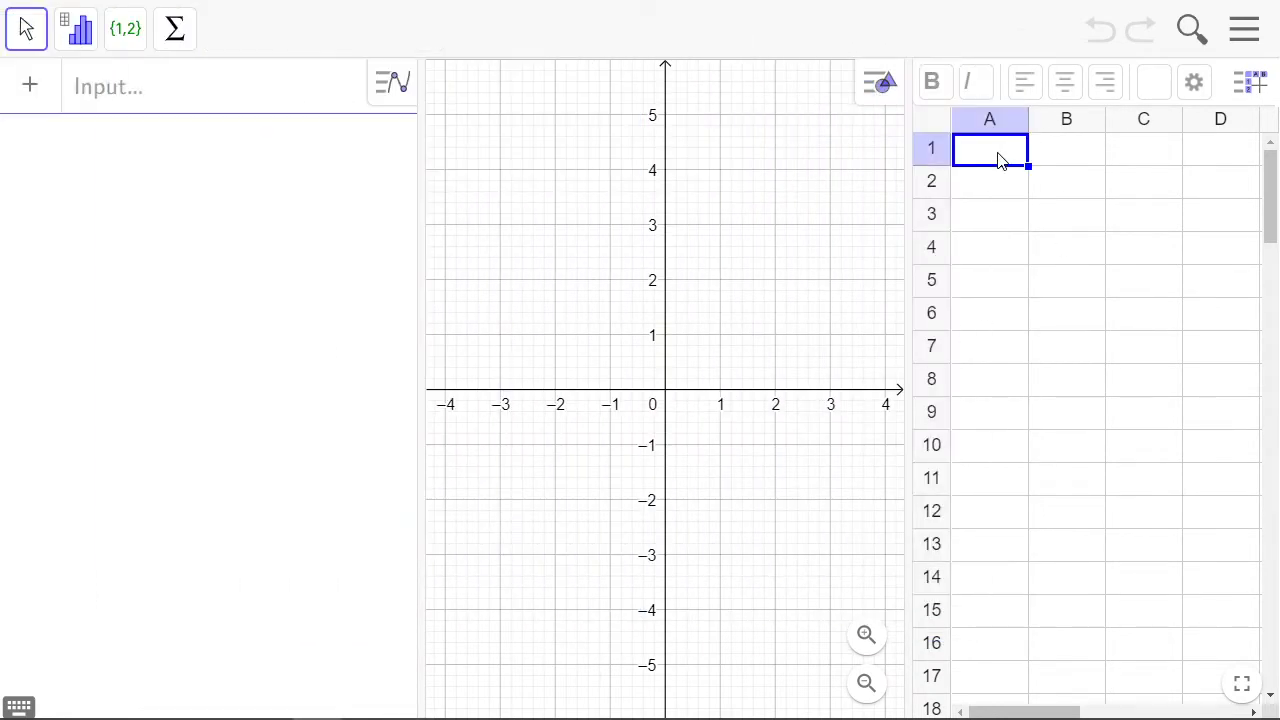
type("freq")
key("Tab")
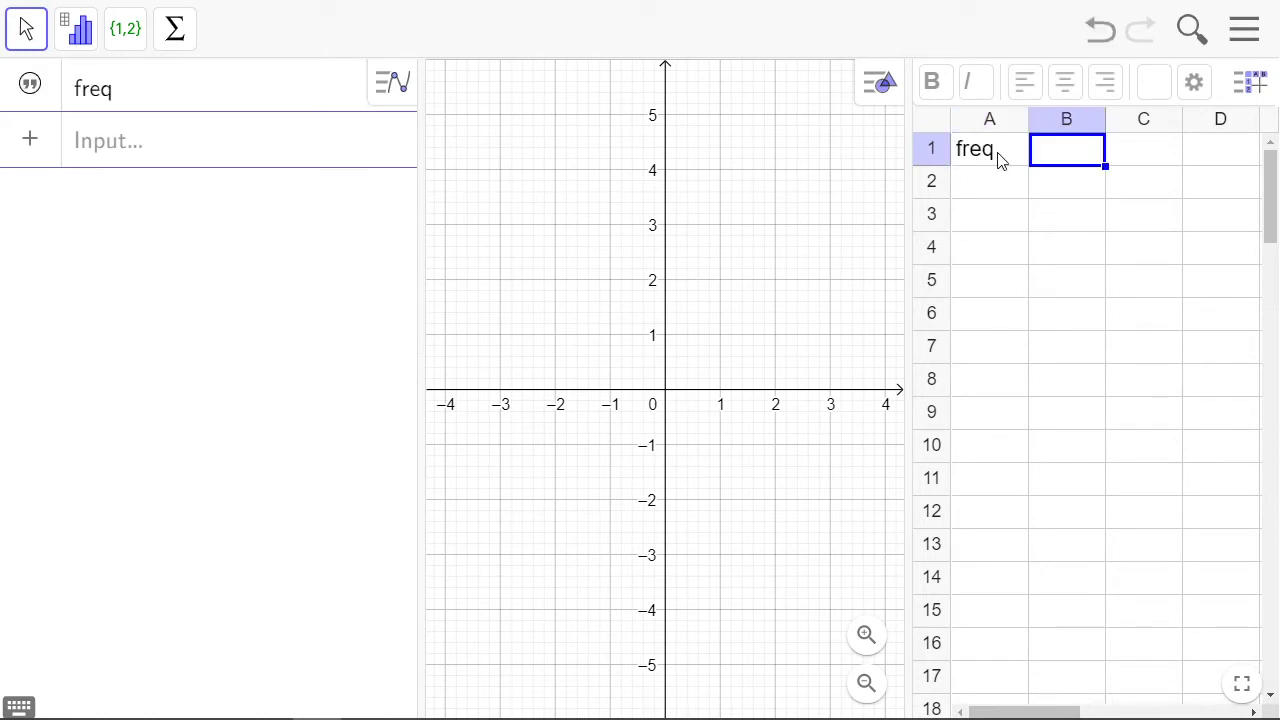
type("cumul ")
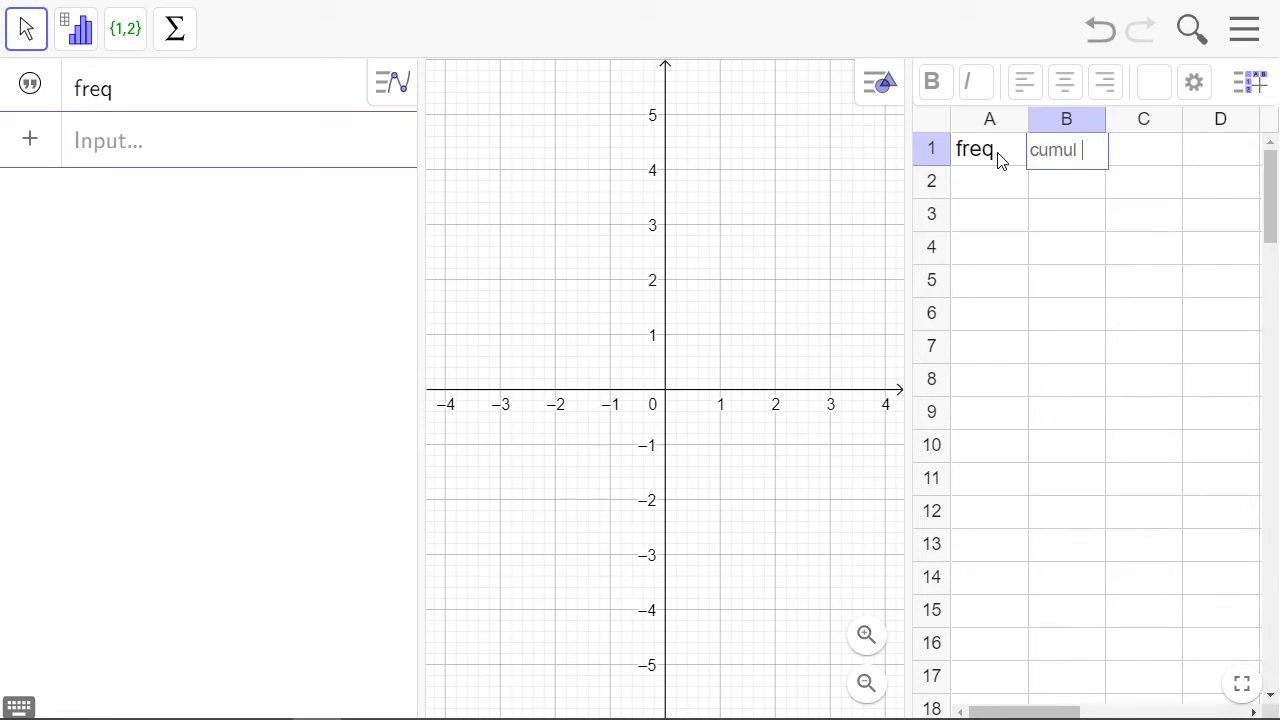
type("freq")
key("Tab")
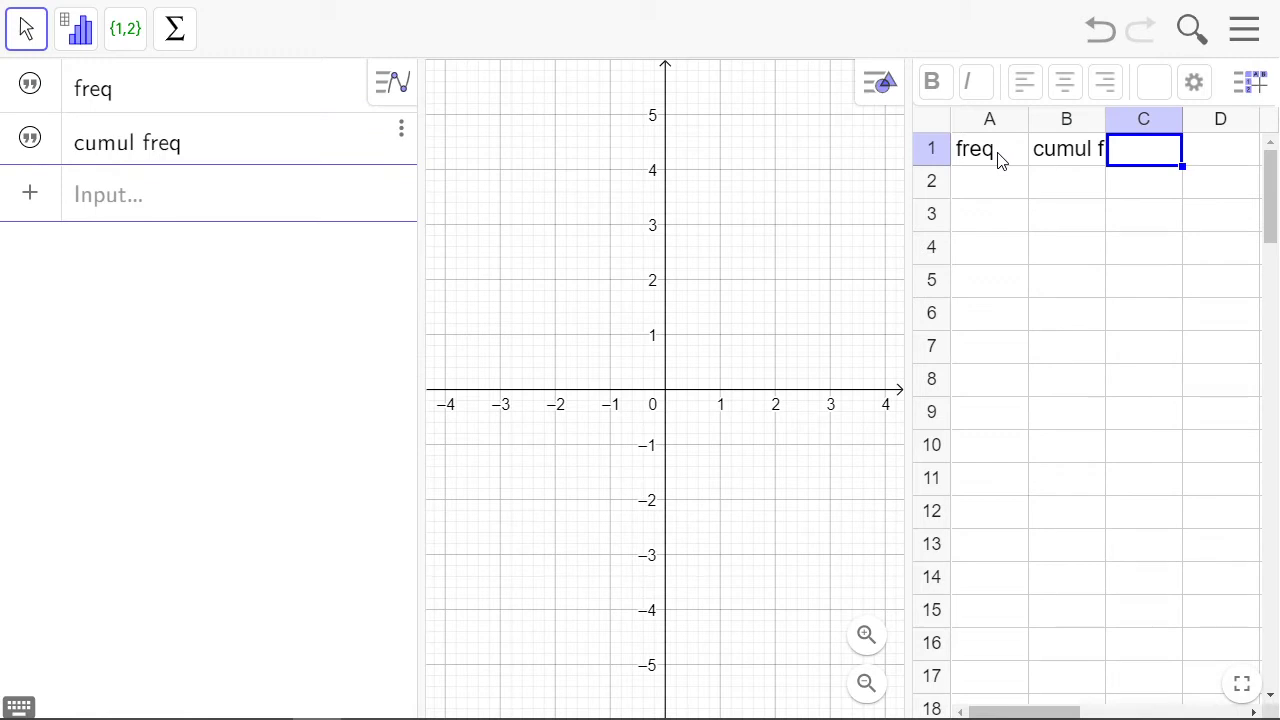
type("class")
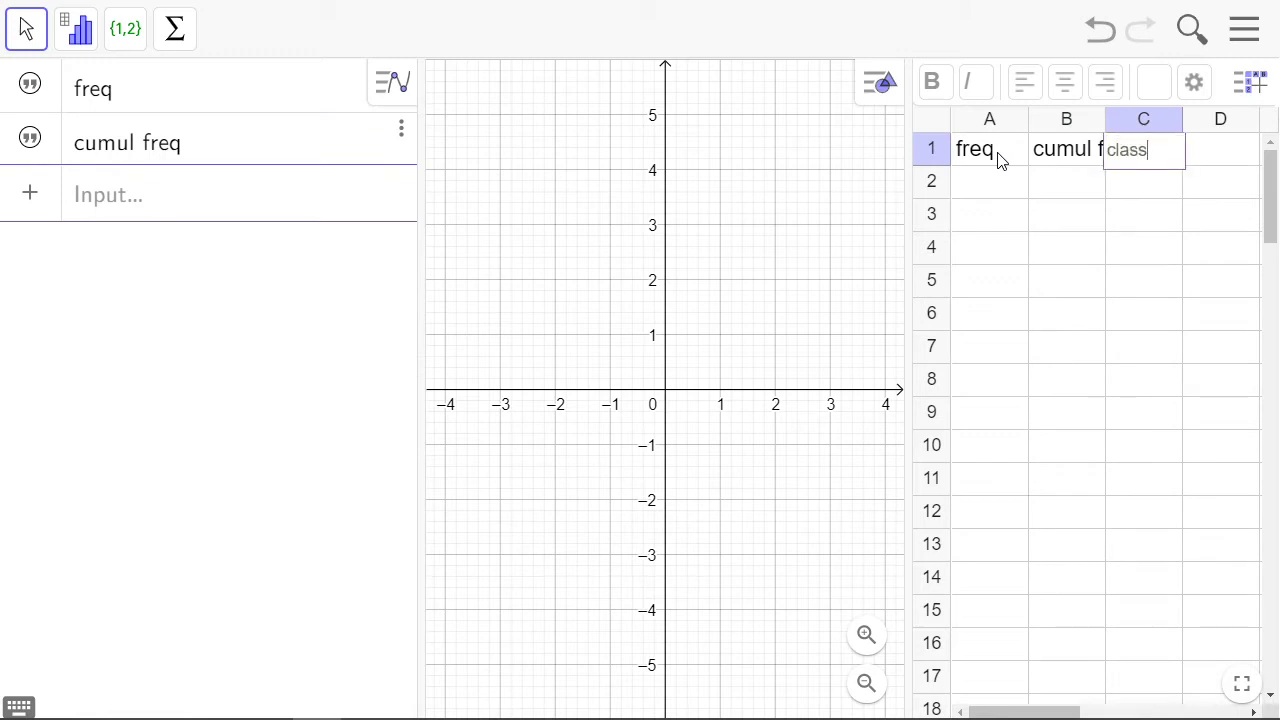
type(" bound")
key("Return")
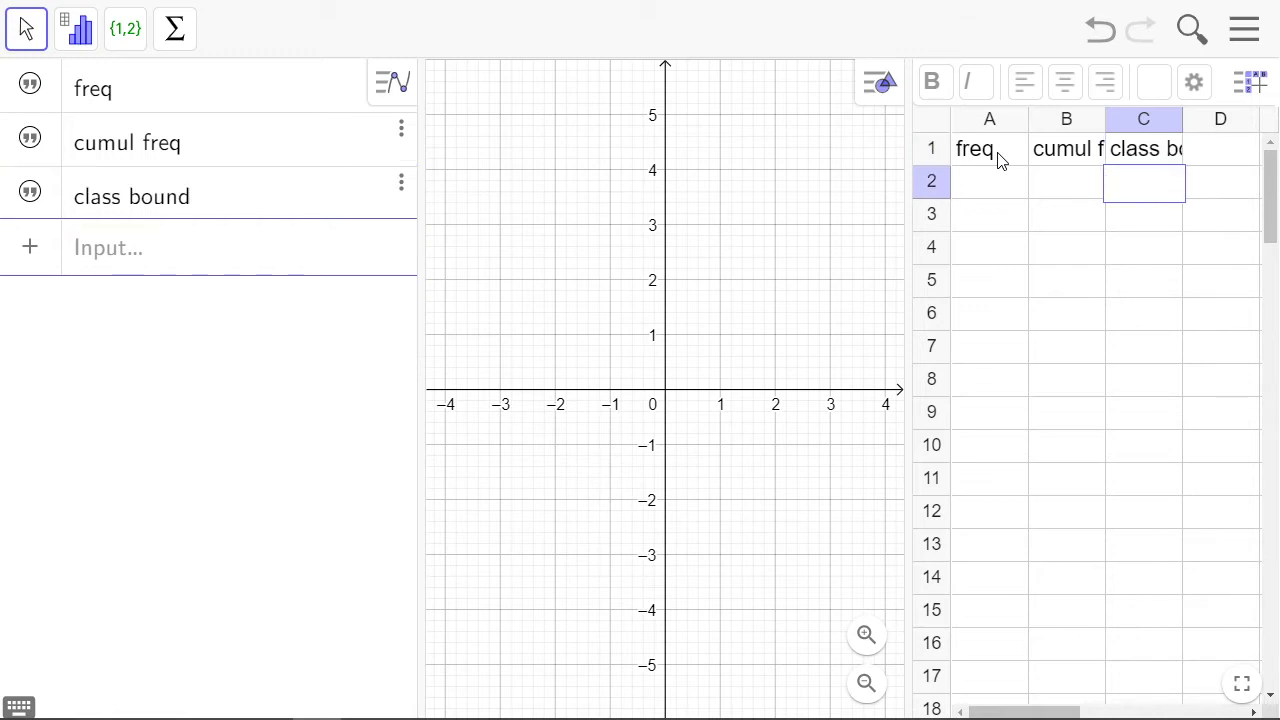
left_click(1238, 162)
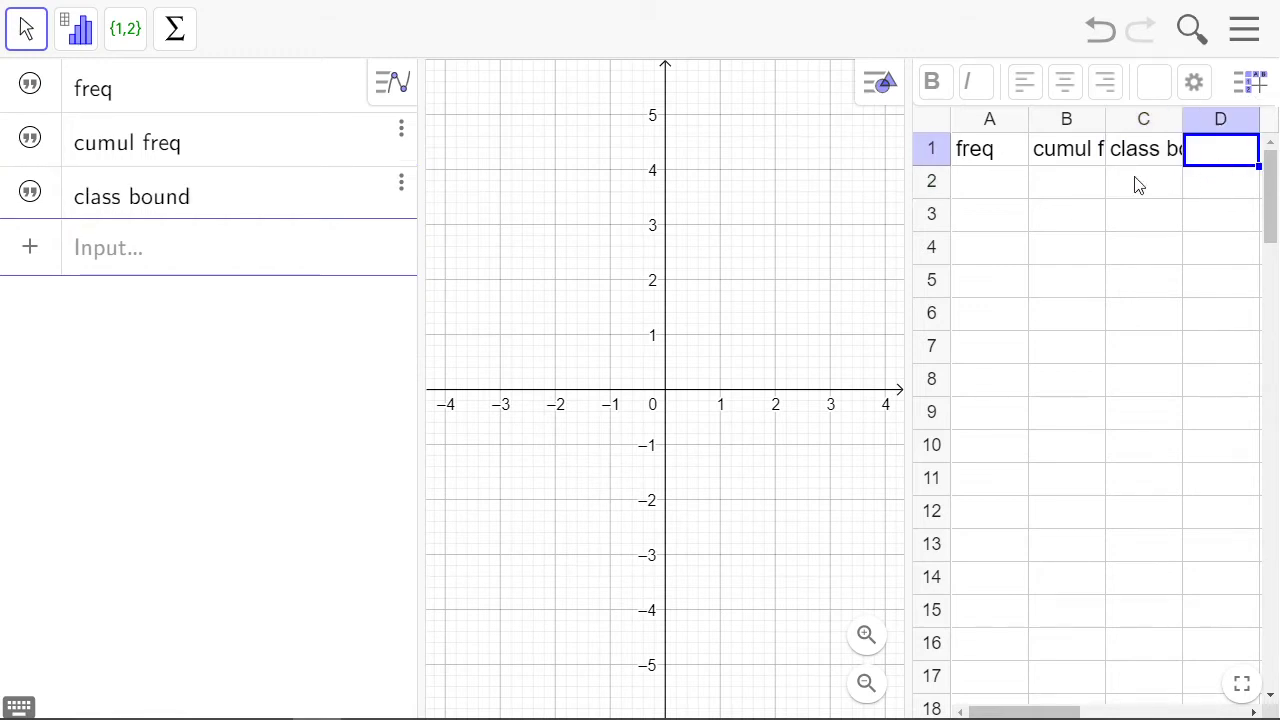
Enter the frequencies 27, 20, 20, 10, 10, 5, 3, 3 and 2 in spreadsheet cells A3 to A11
left_click(986, 186)
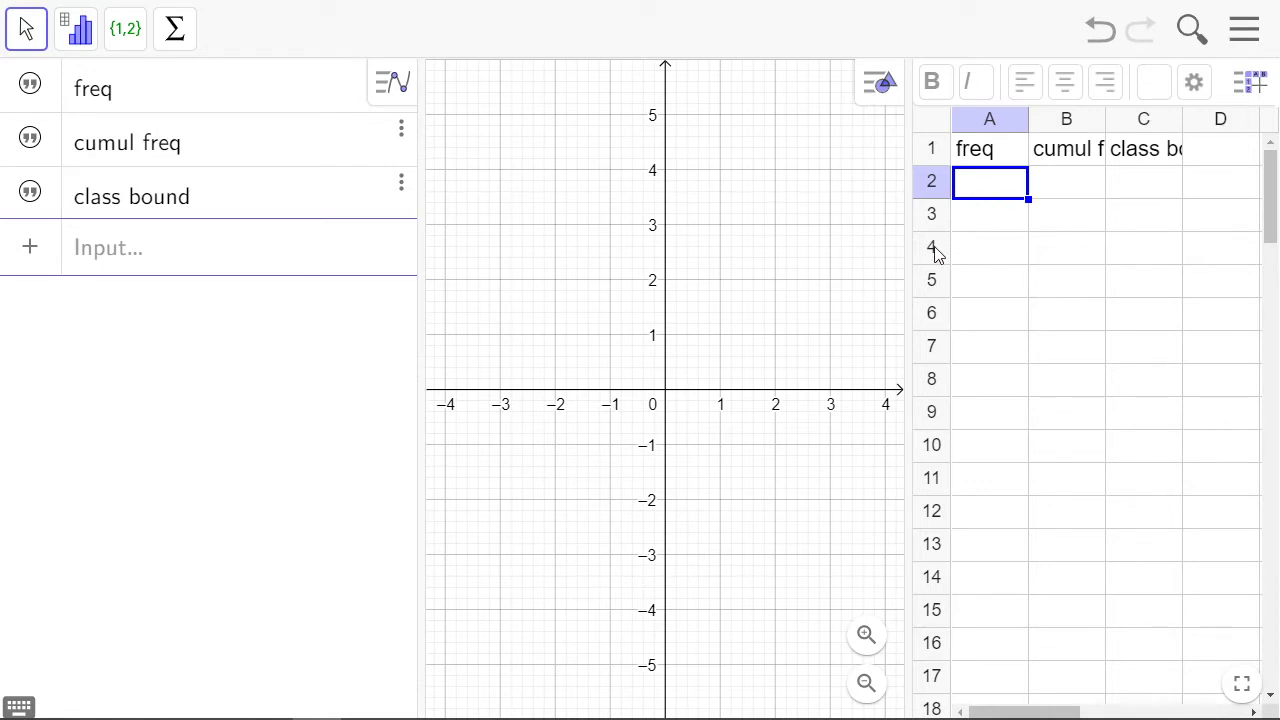
key("Down")
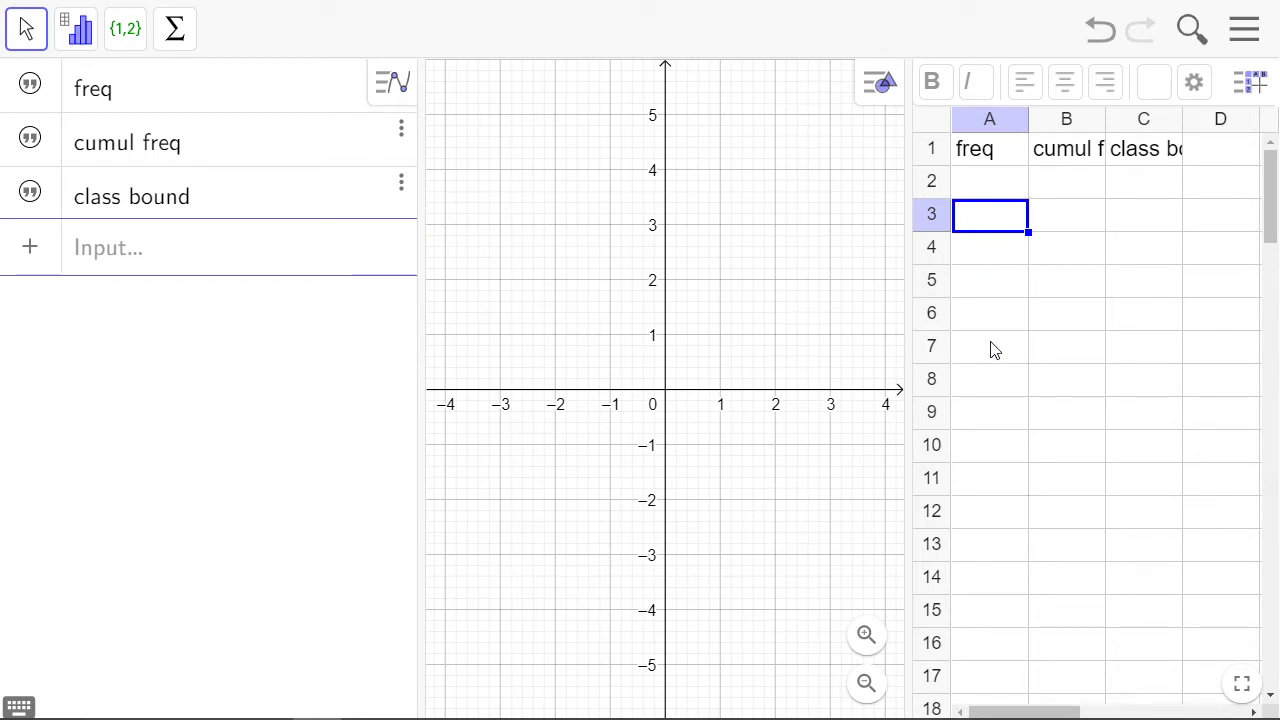
type("27")
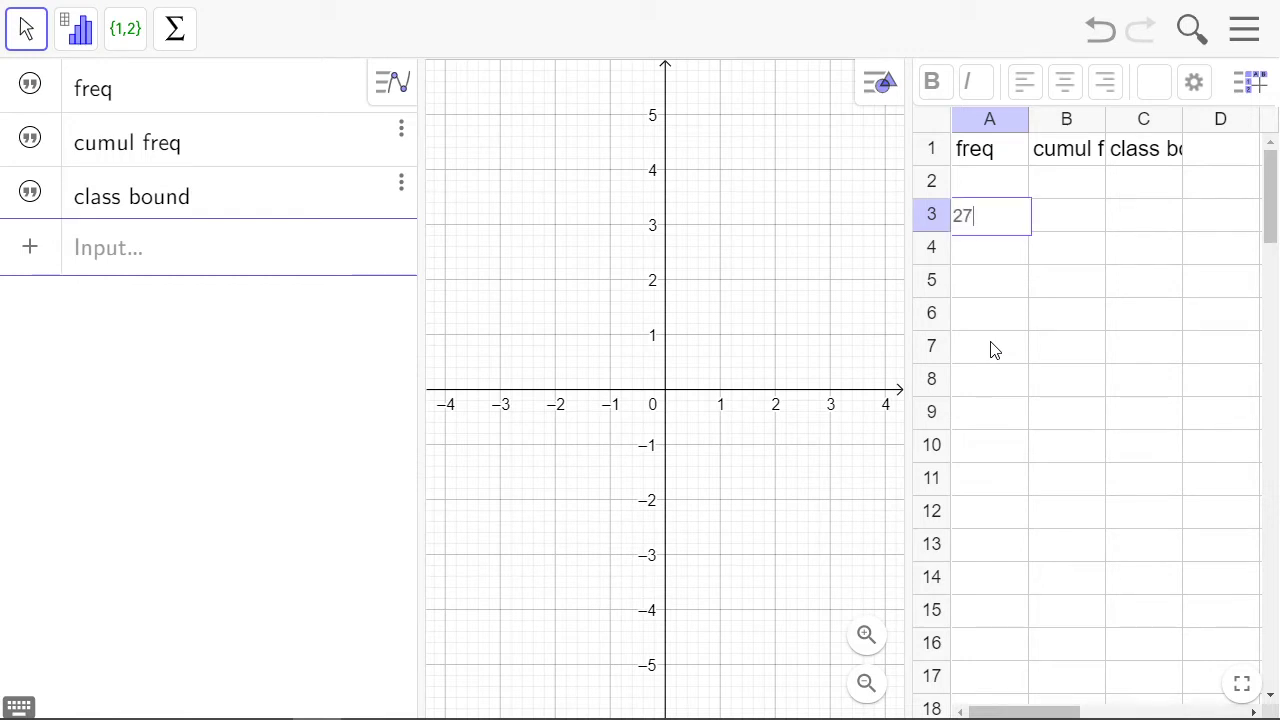
key("Return")
type("20")
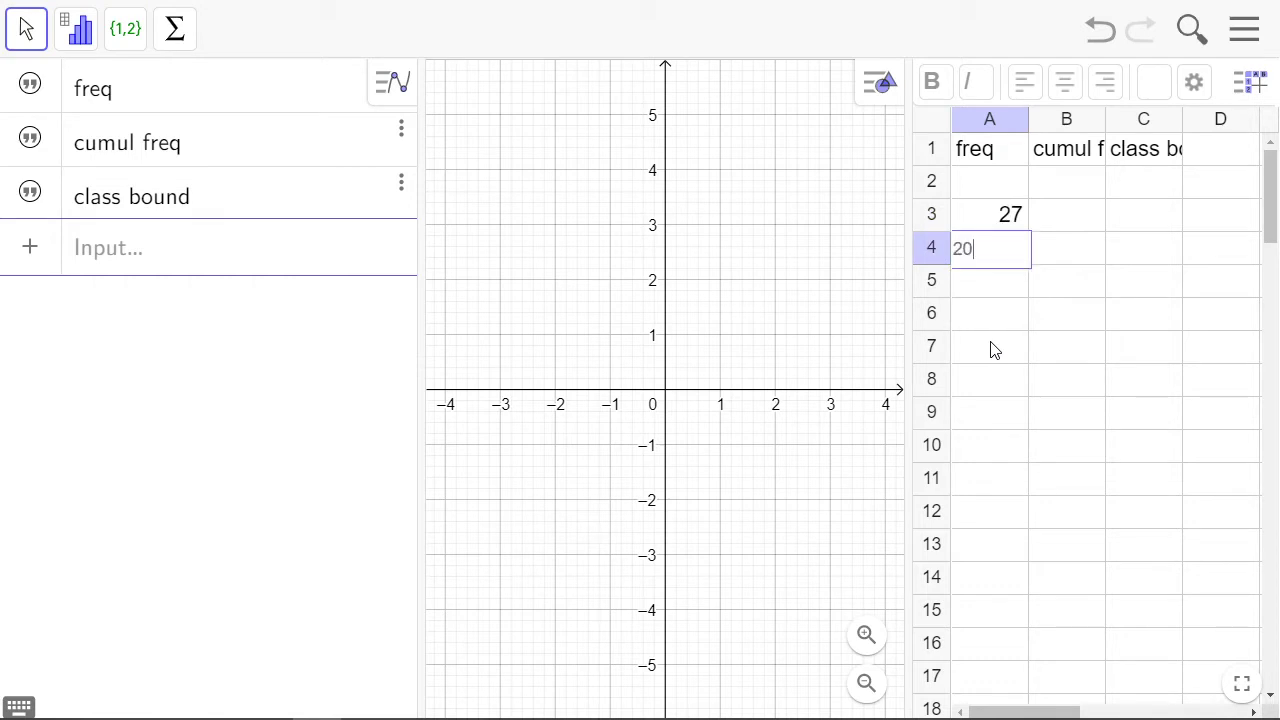
key("Return")
type("20")
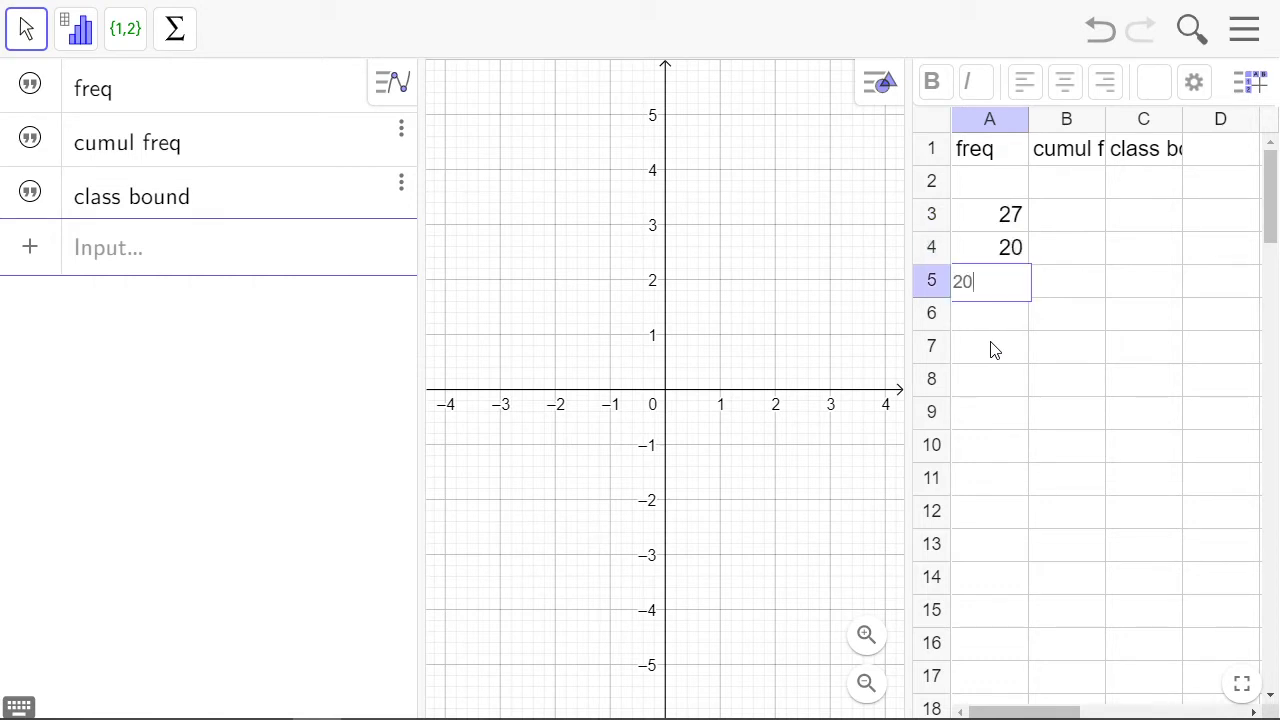
key("Return")
type("10")
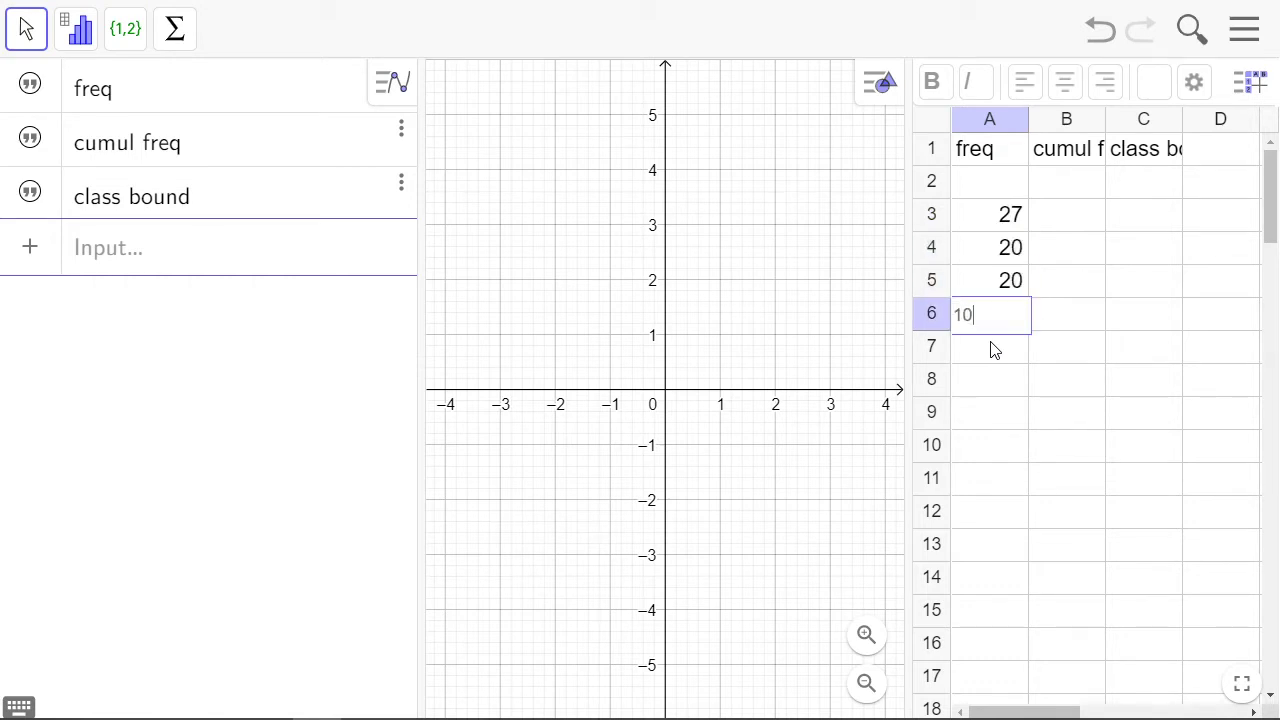
key("Return")
type("10")
key("Return")
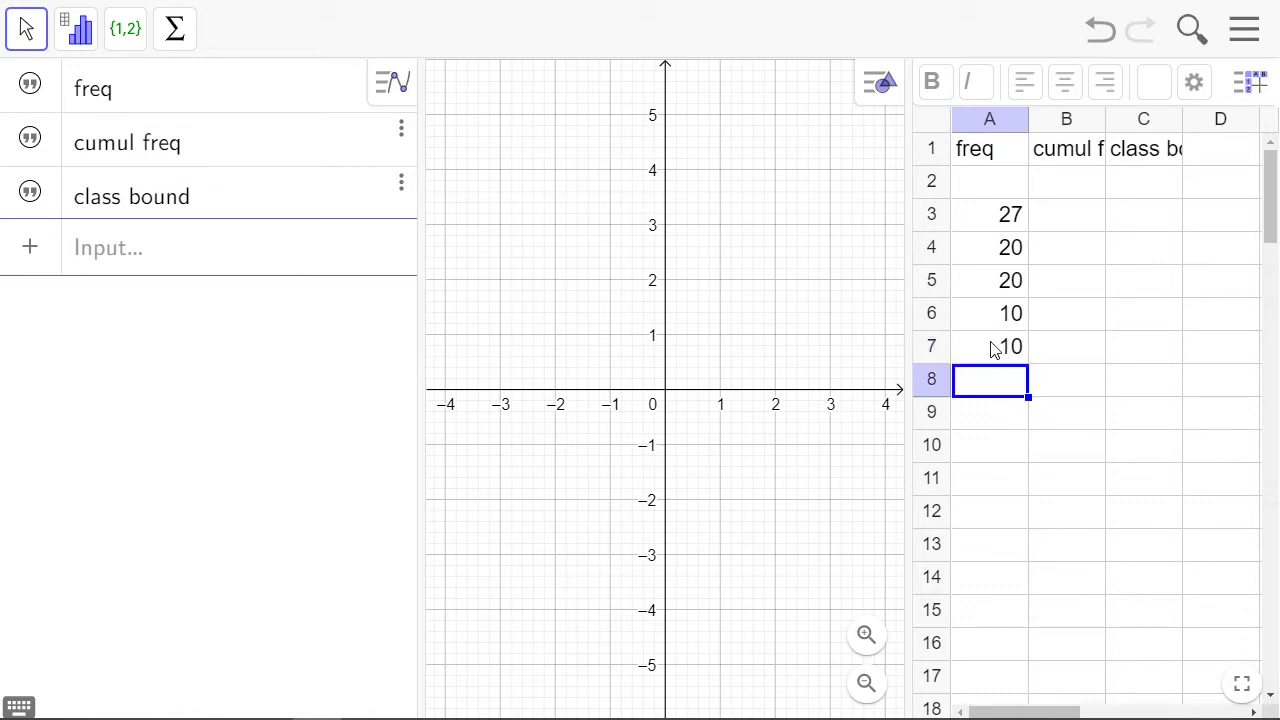
type("5")
key("Return")
type("33")
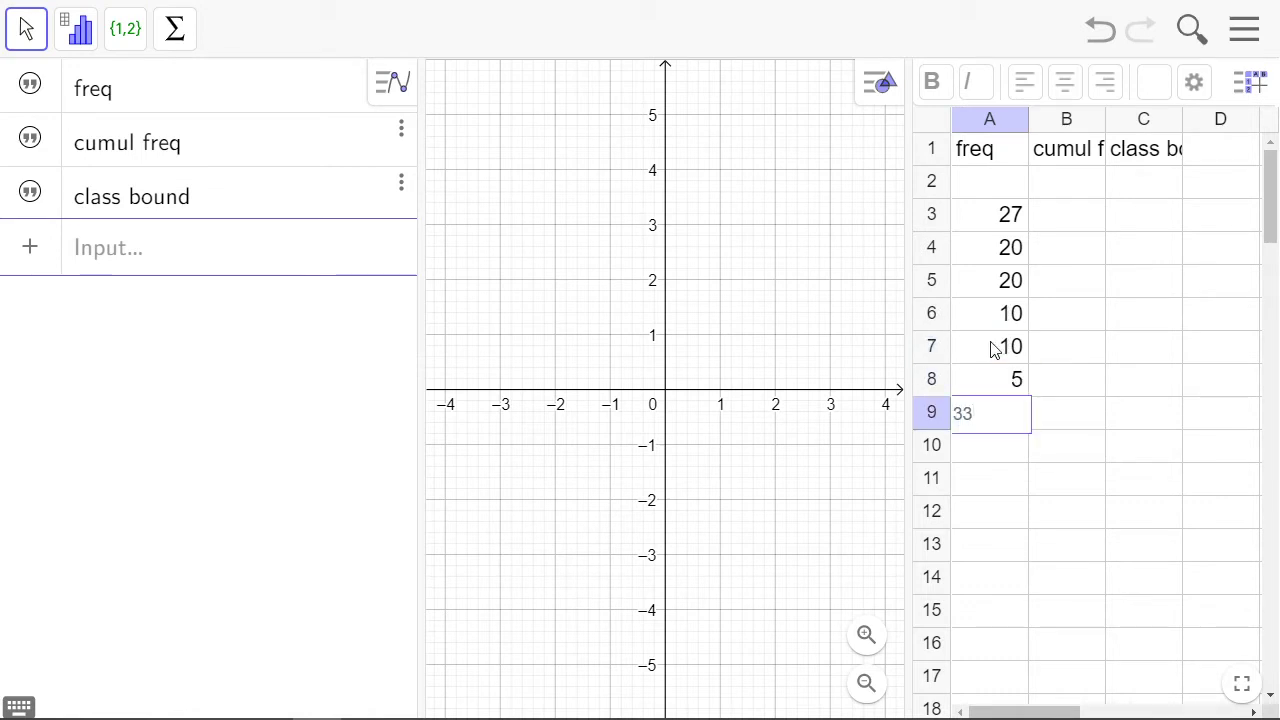
key("Return")
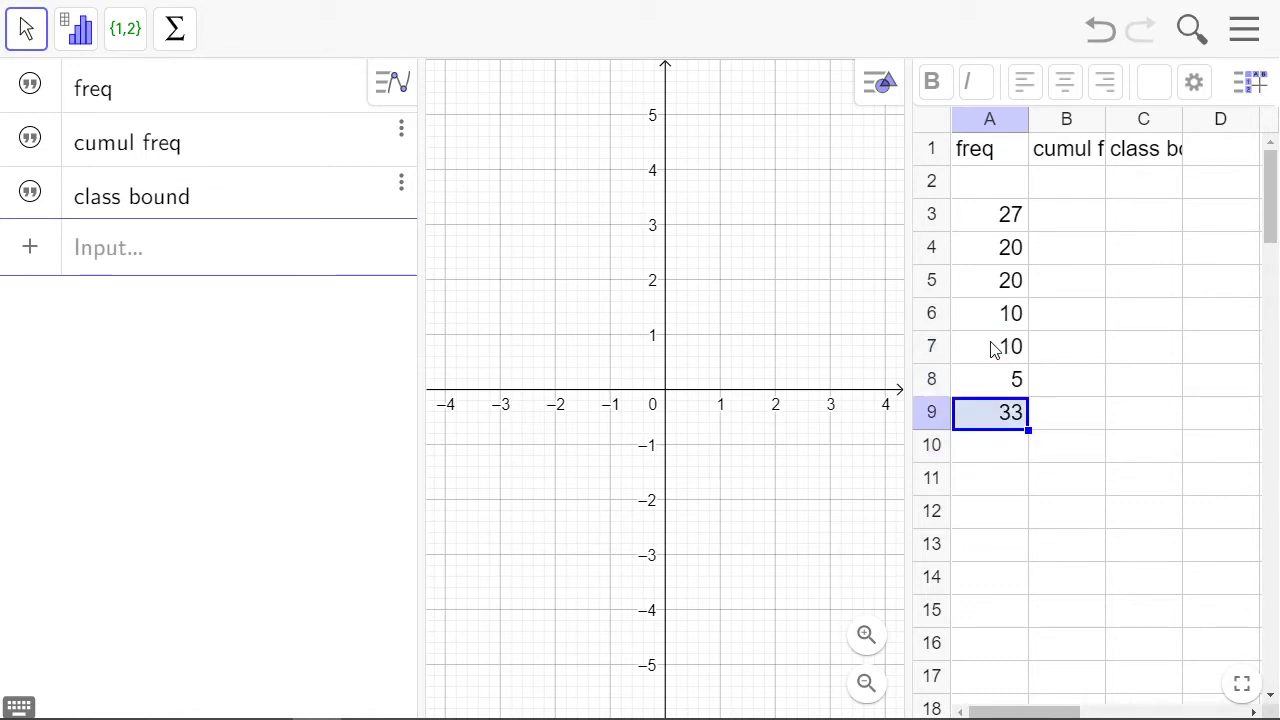
type("3")
key("Return")
type("3")
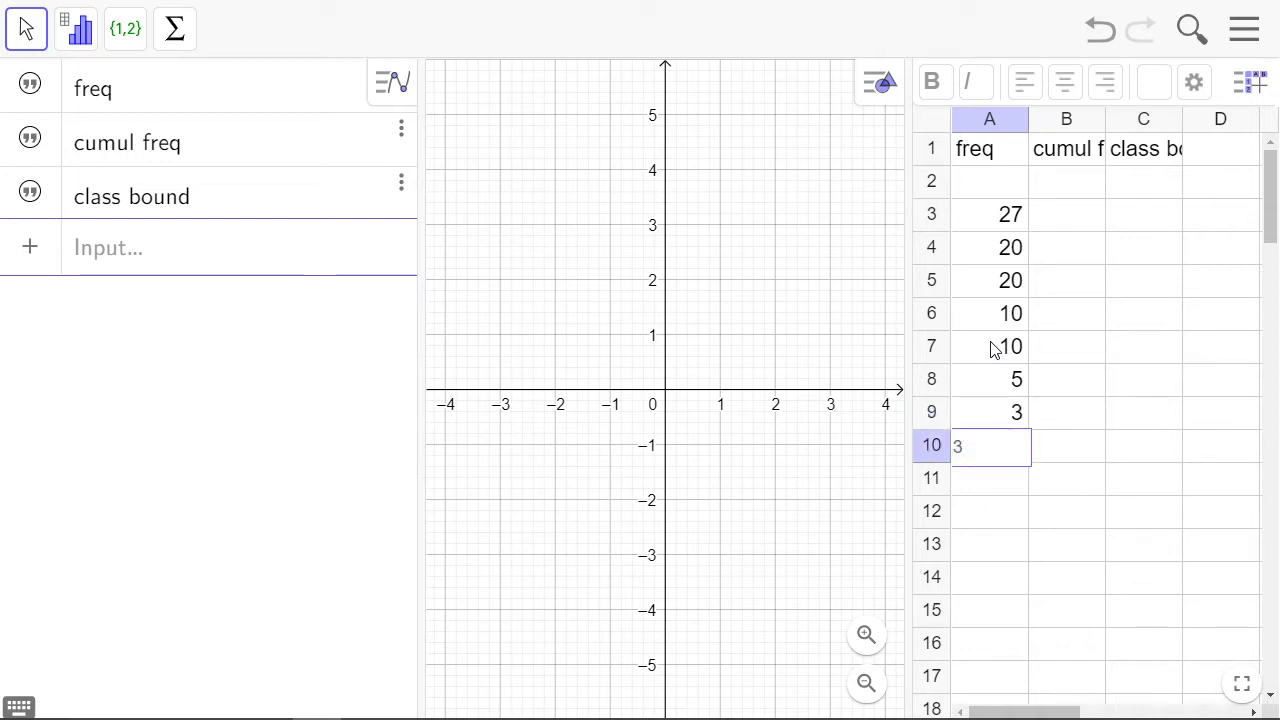
key("Return")
type("2")
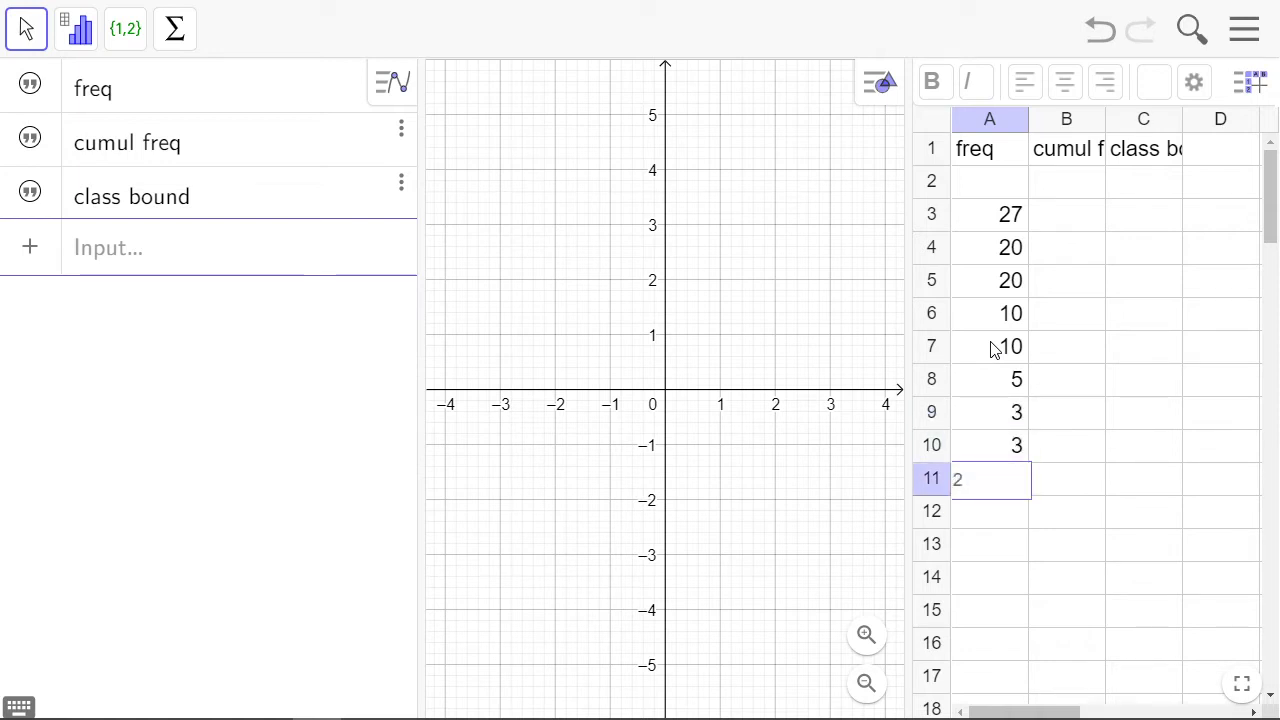
key("Tab")
Enter a starting cumulative frequency of 0 in cell B2
key("Up")
key("Up")
key("Up")
key("Up")
key("Up")
key("Up")
key("Up")
key("Up")
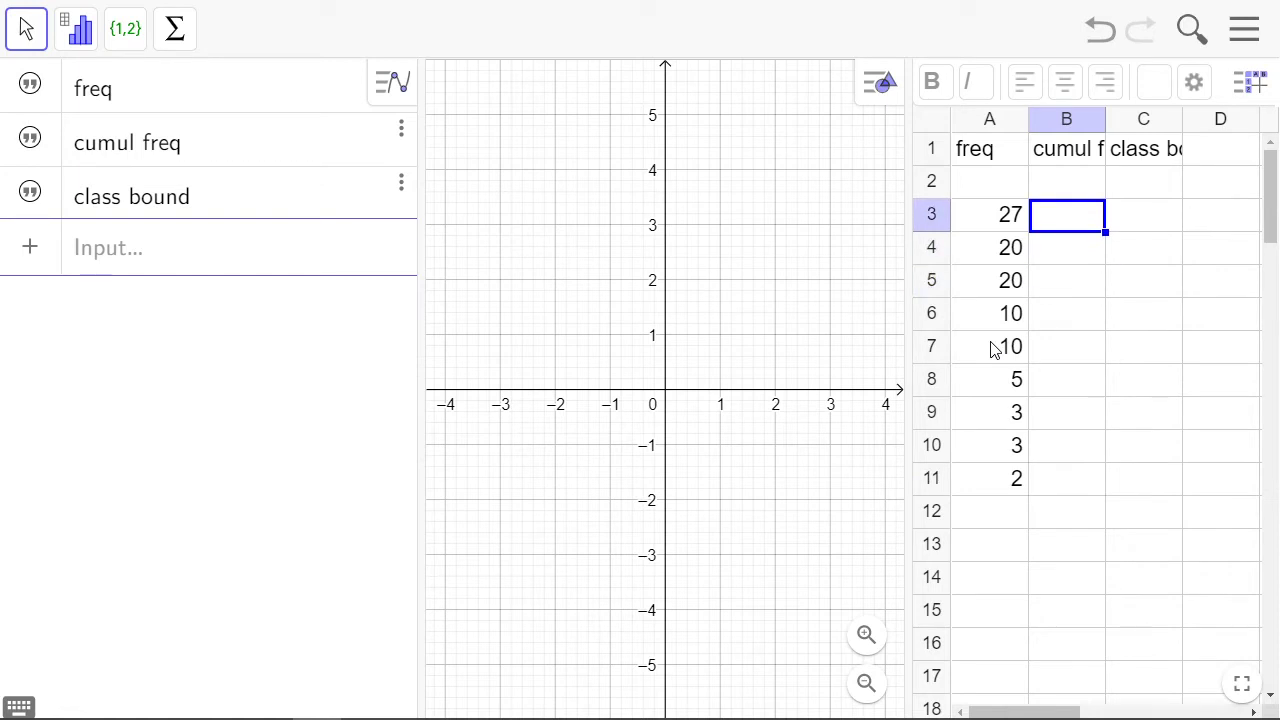
key("Up")
type("0")
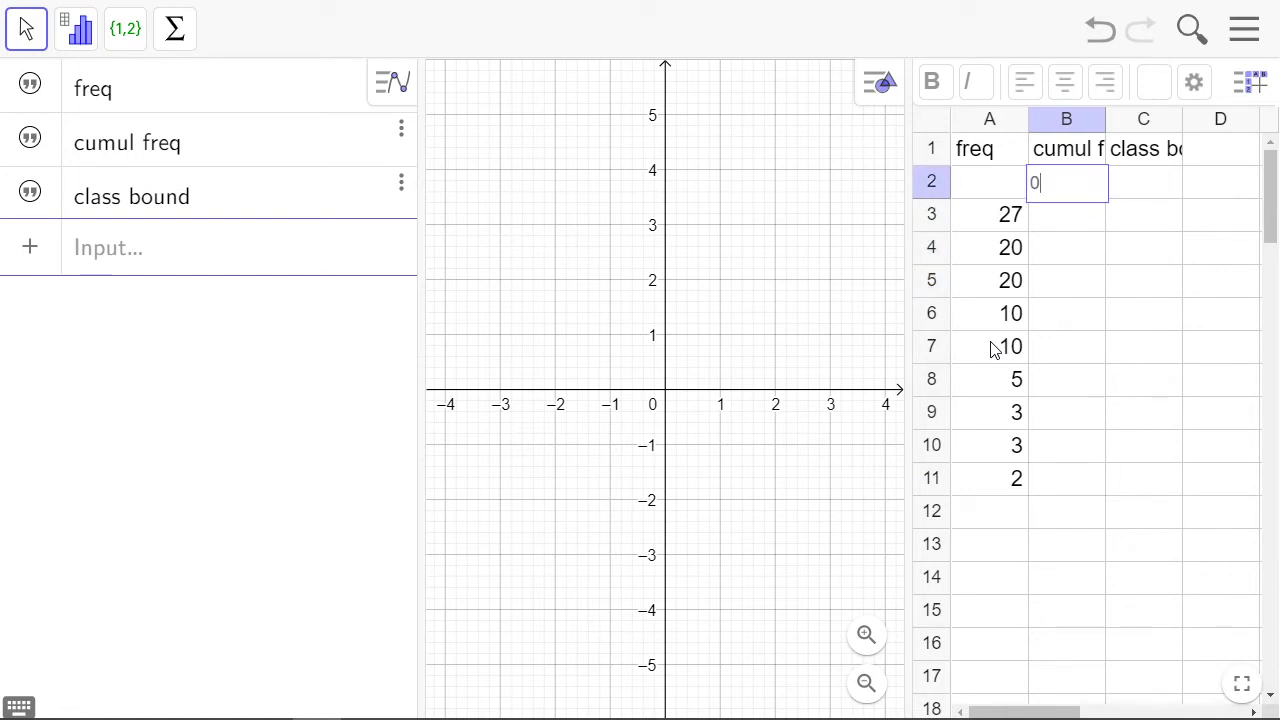
key("Return")
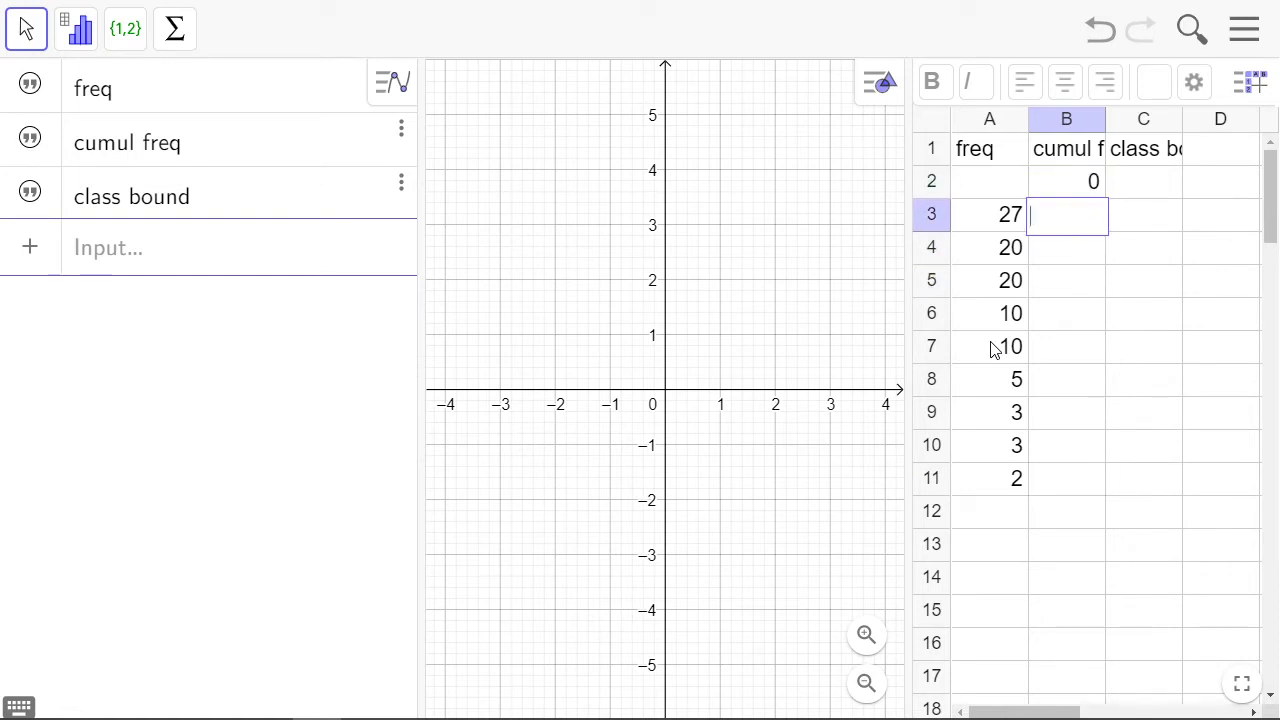
Enter a formula in cell B3 that adds the frequency in A3 to the cumulative frequency in B2
left_click(1099, 288)
left_click(1098, 216)
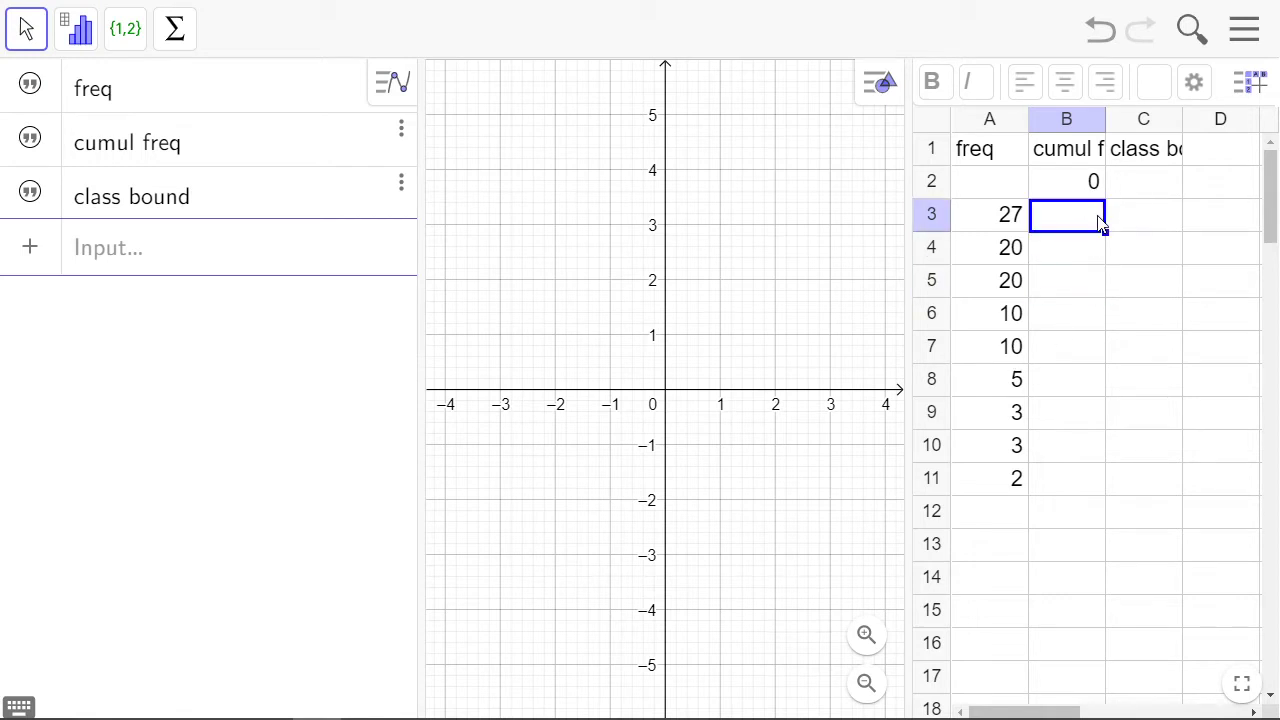
type("=")
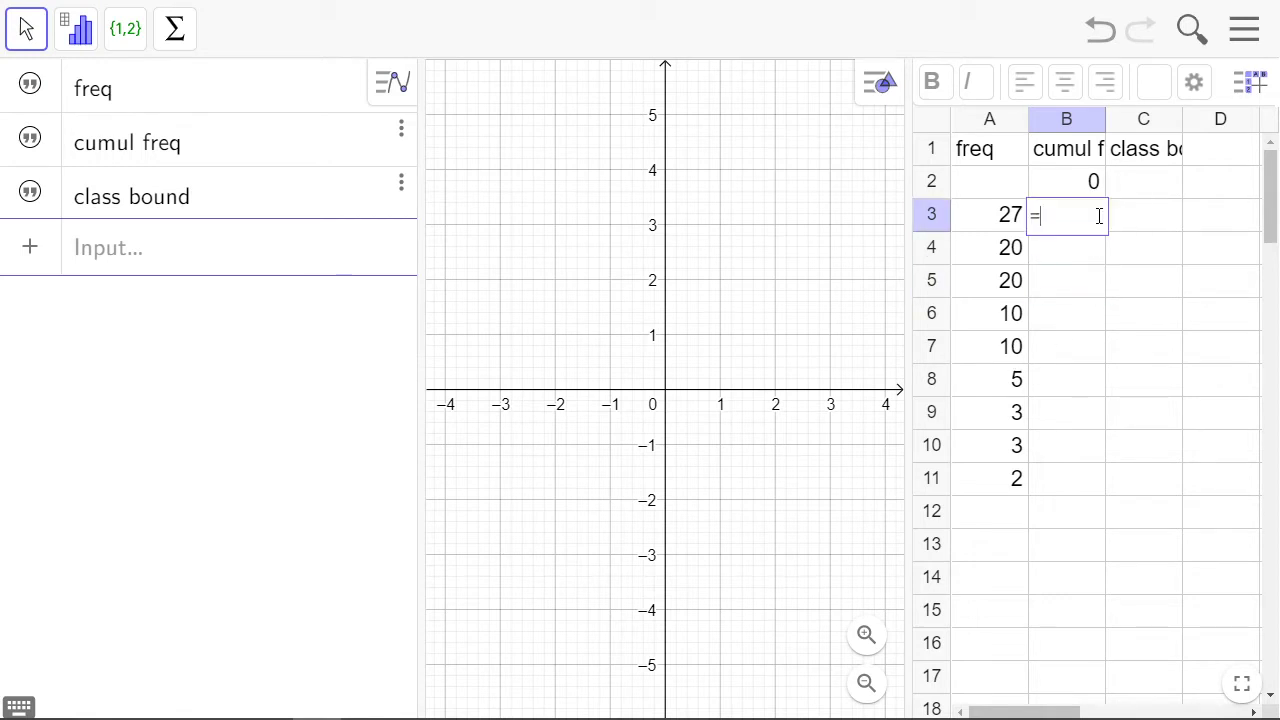
left_click(1080, 190)
type("+")
left_click(979, 221)
key("Return")
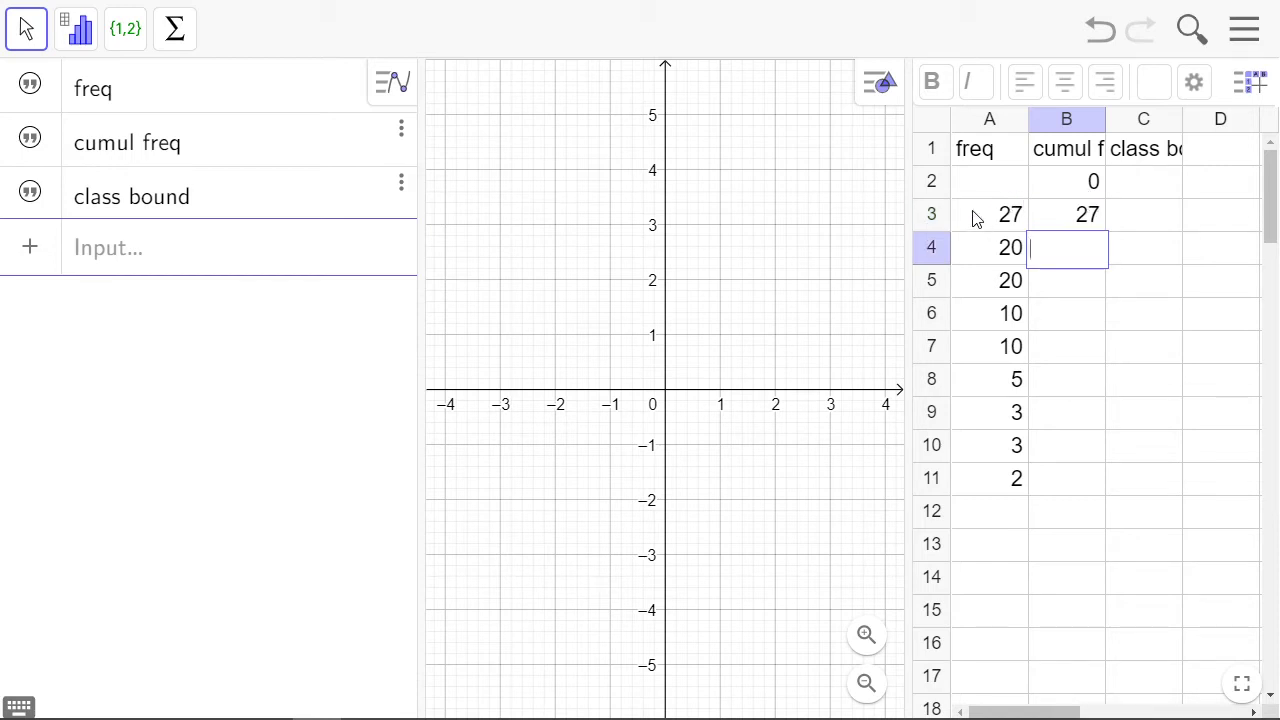
Fill the cumulative frequency formula from B3 down to B11
left_click(1060, 226)
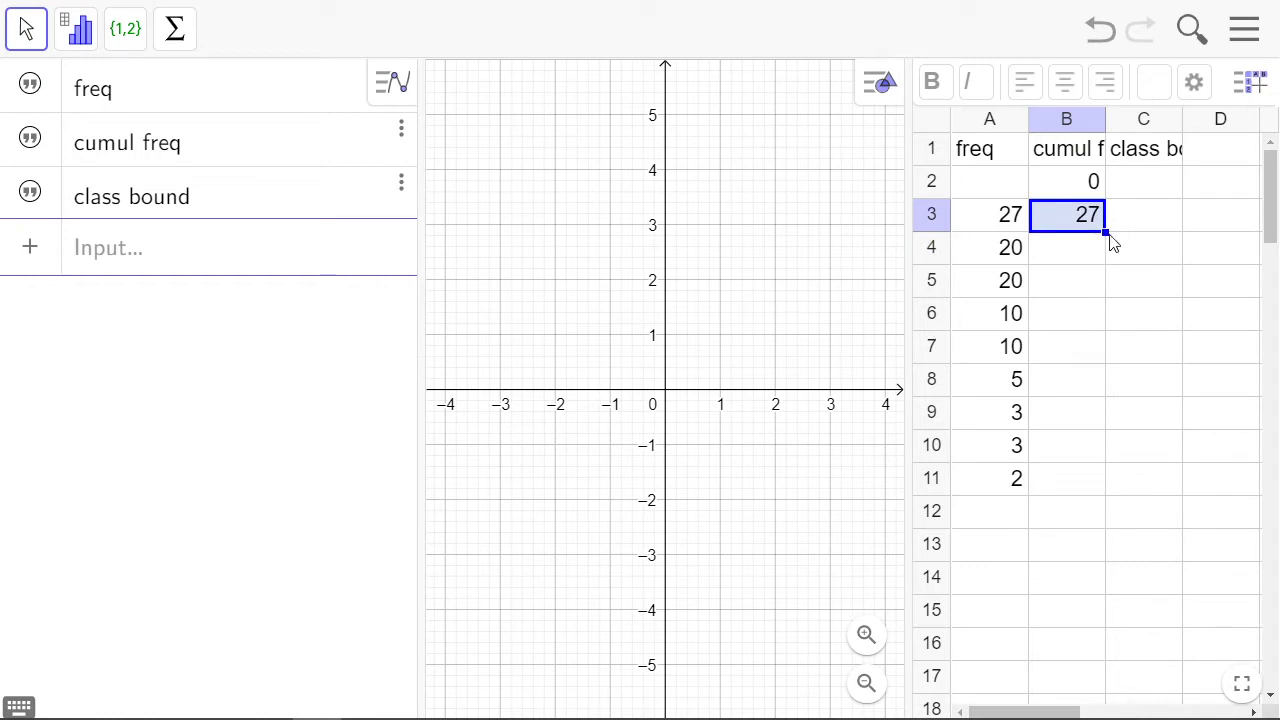
left_click_drag(1108, 240, 1092, 505)
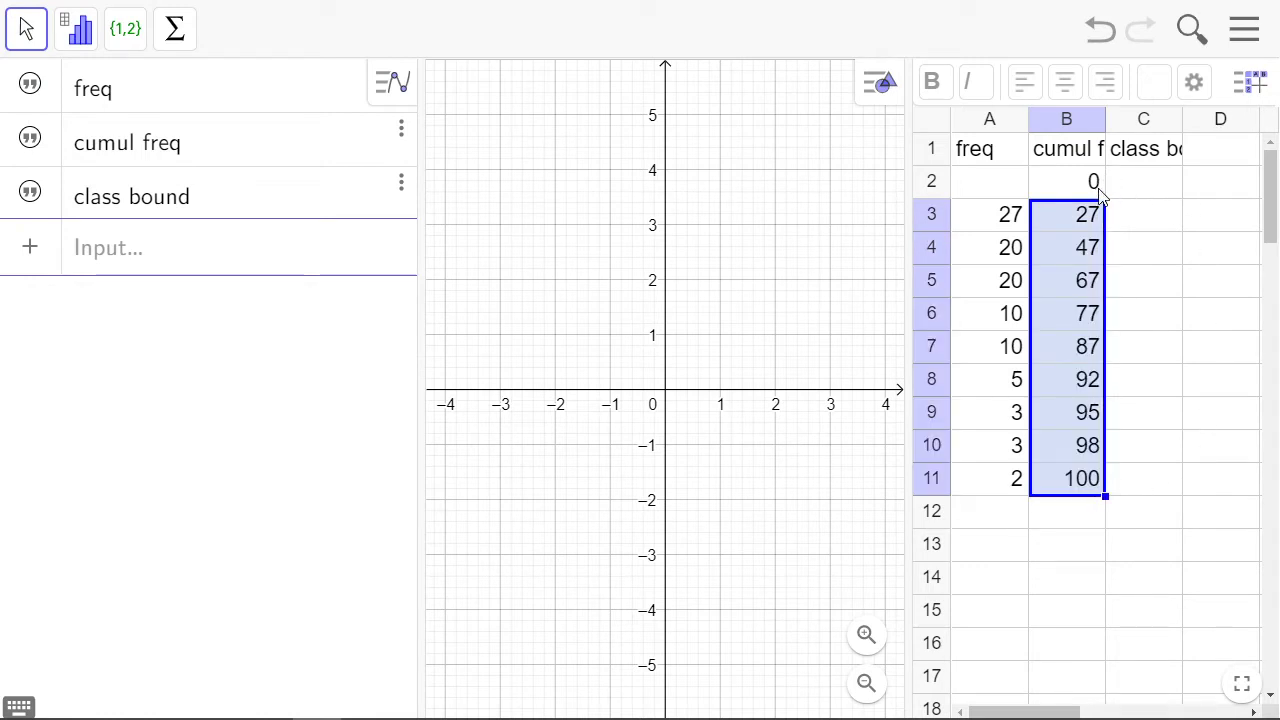
left_click(1042, 494)
left_click(1063, 516)
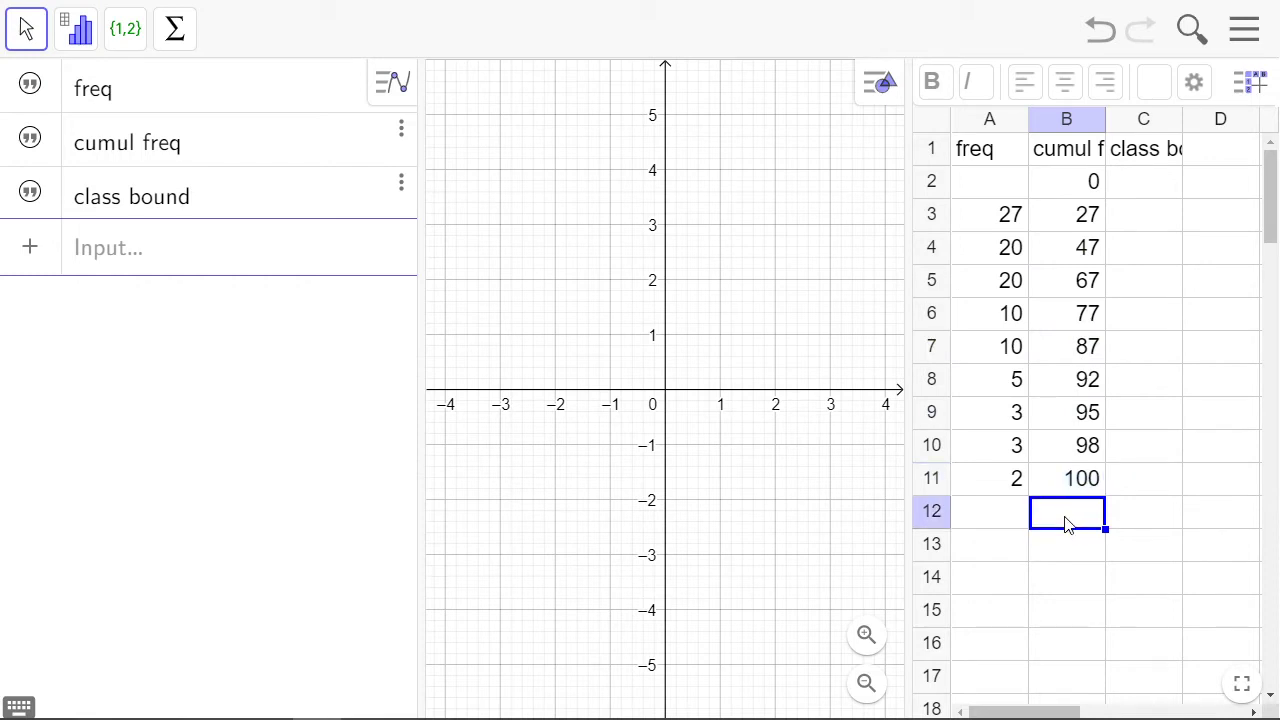
Enter the class boundaries 0 through 9 in cells C2 to C11
left_click(1150, 189)
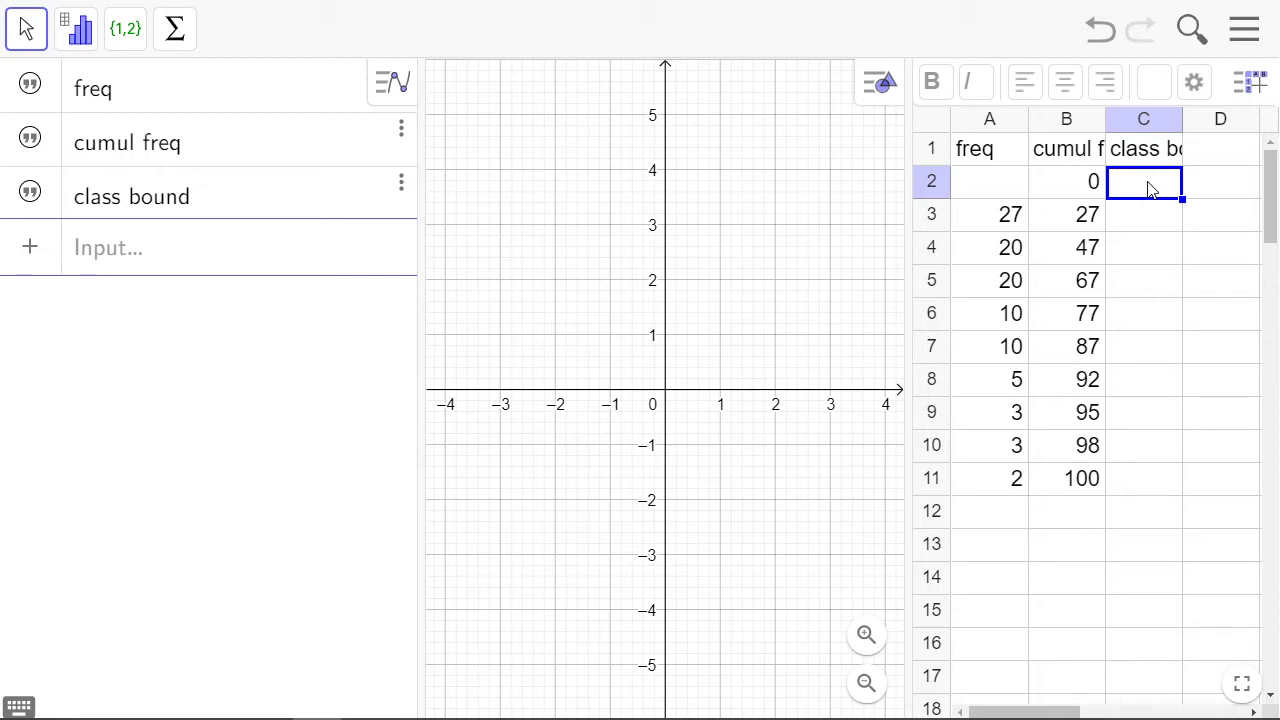
type("0")
key("Return")
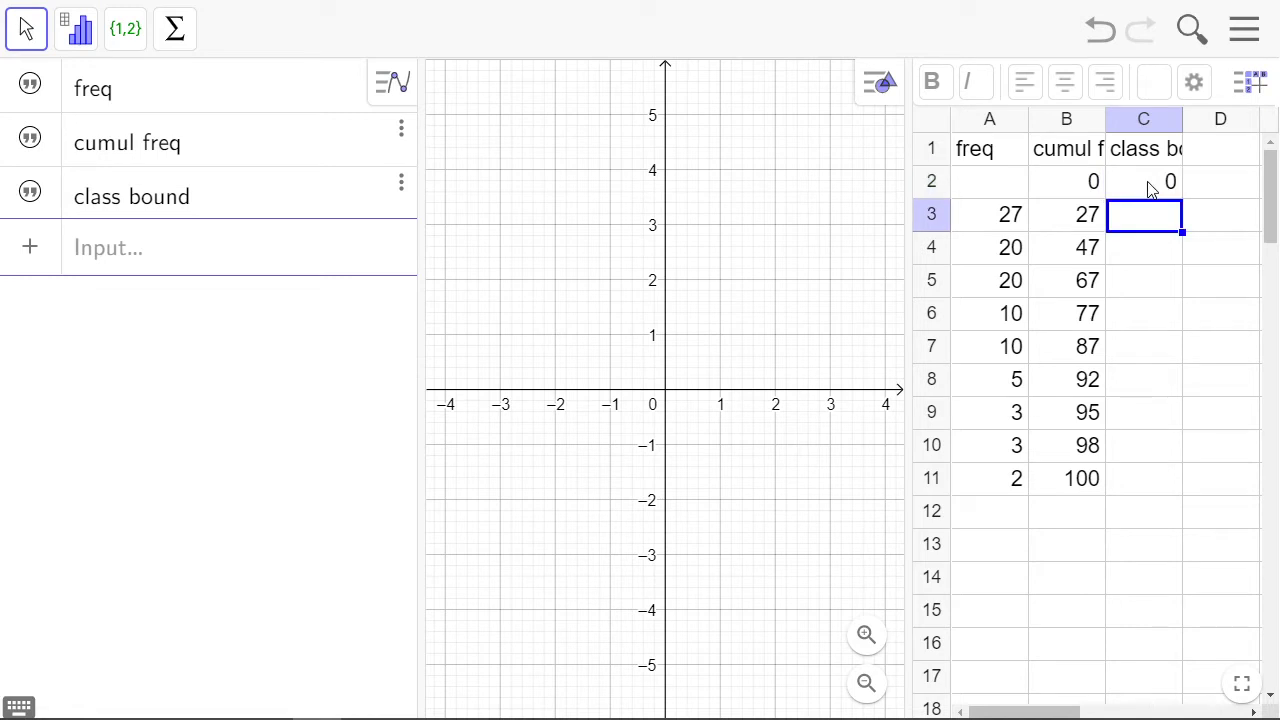
type("1")
key("Return")
type("2")
key("Return")
type("3")
key("Return")
type("4")
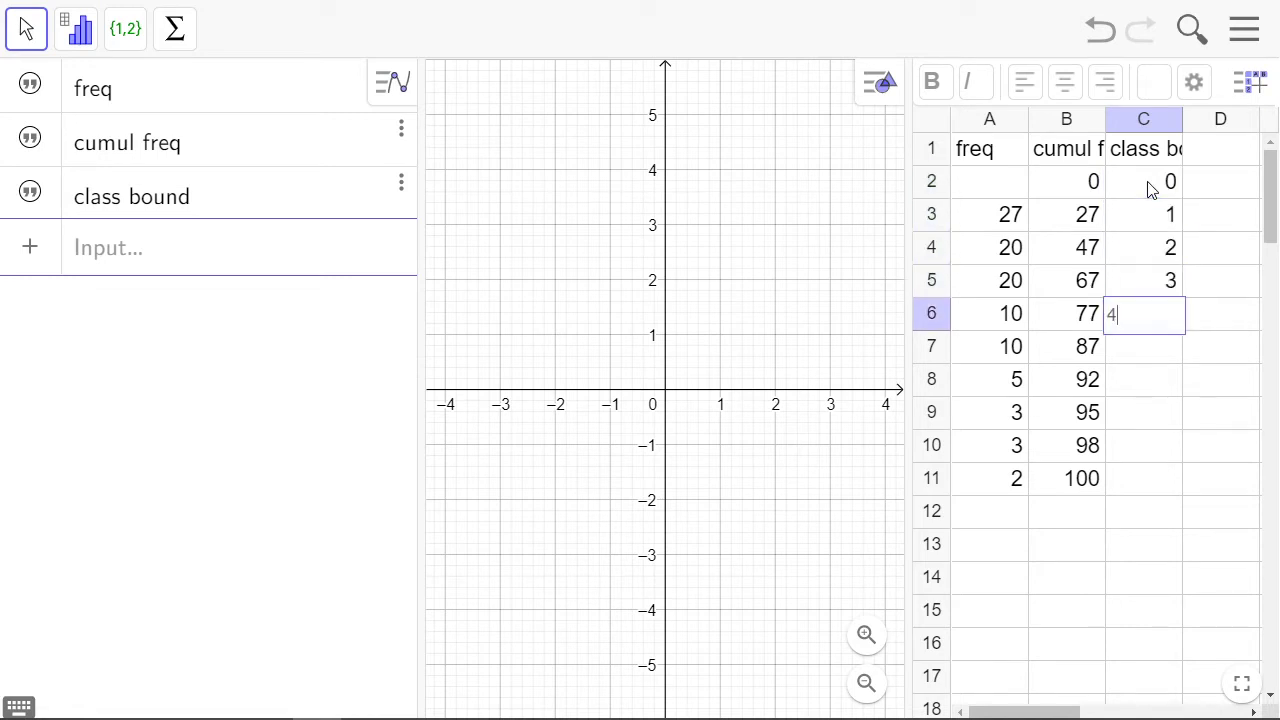
key("Return")
type("5")
key("Return")
type("6")
key("Return")
type("7")
key("Return")
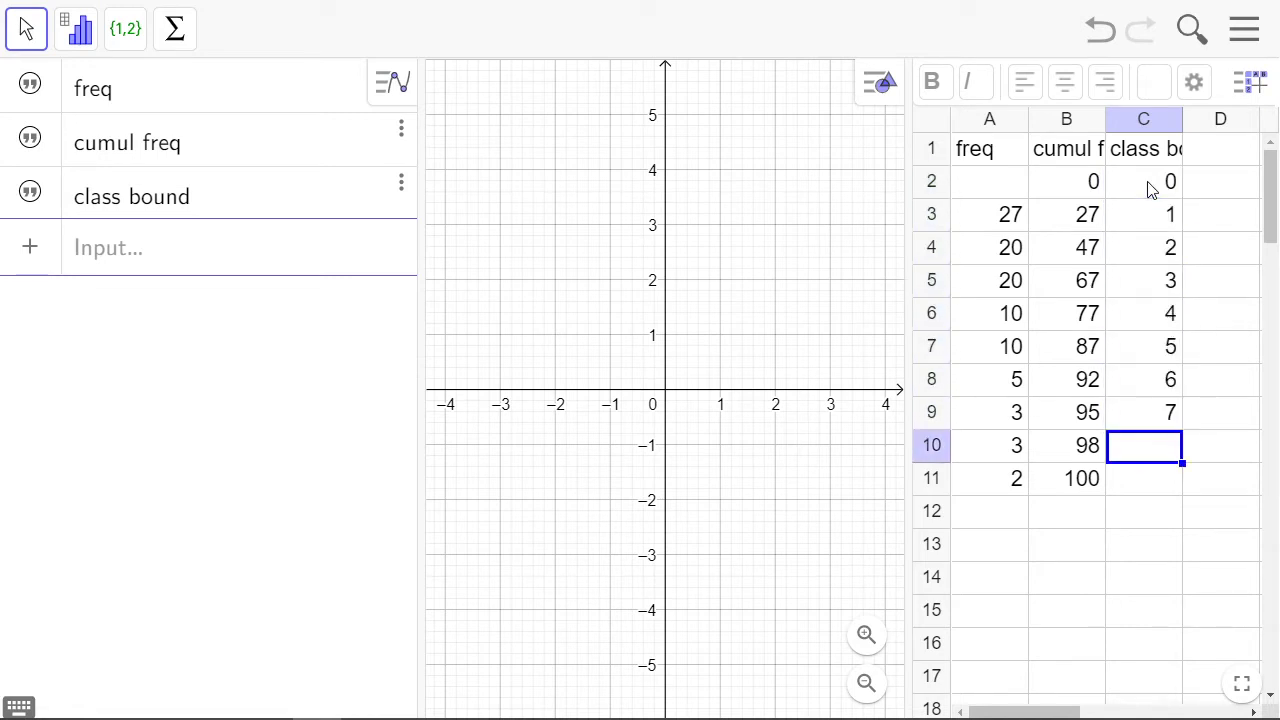
type("8")
key("Return")
type("9")
key("Return")
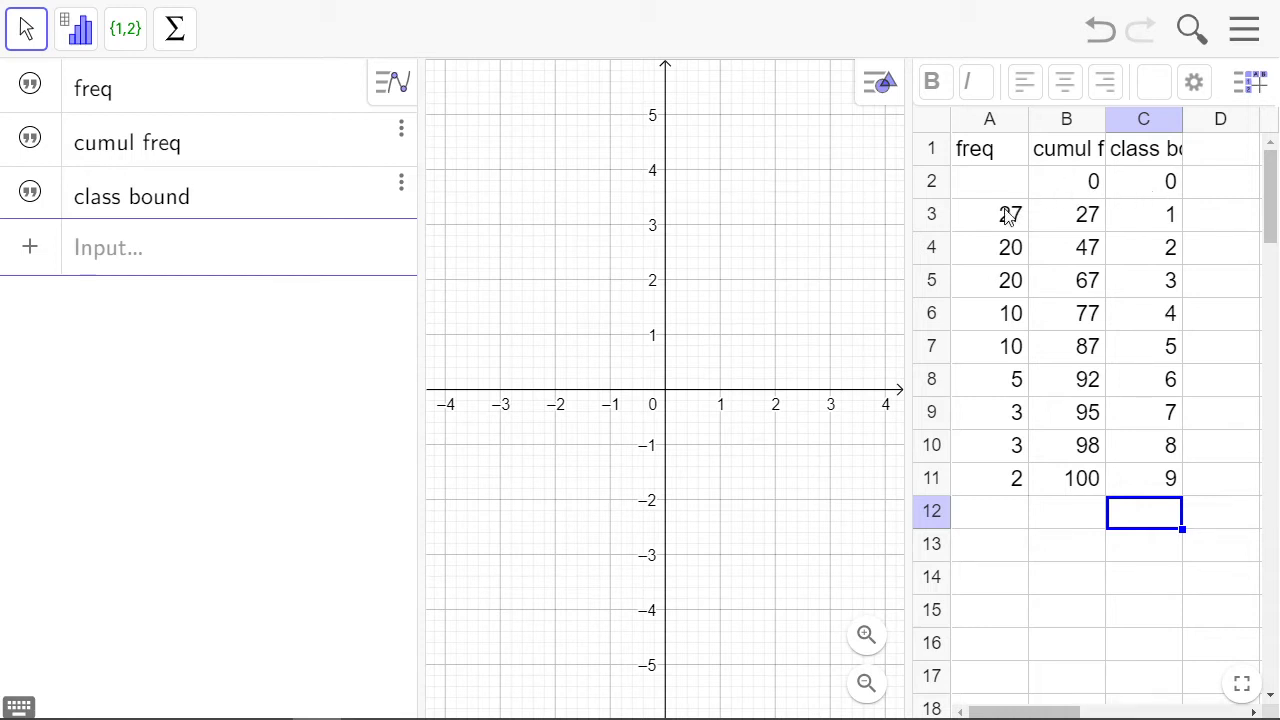
Create a list from the class boundaries in C2:C11 and briefly widen the algebra view to check its contents
left_click(1144, 184)
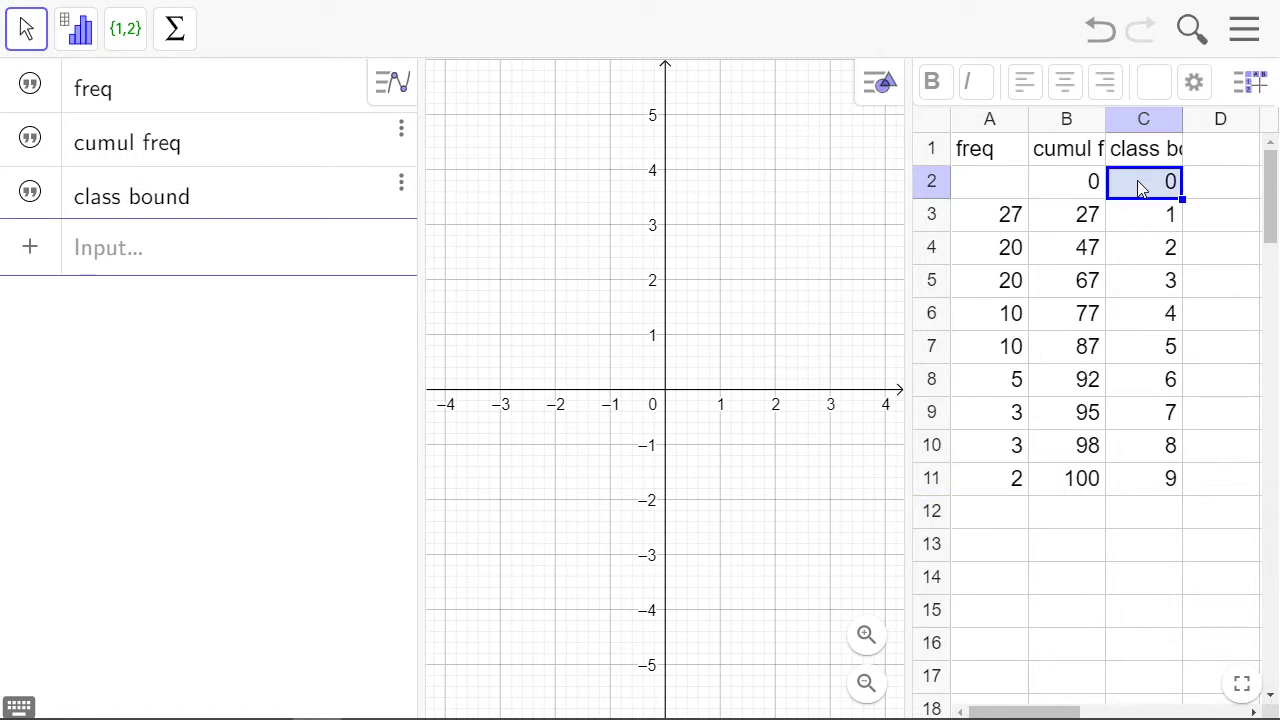
left_click_drag(1137, 295, 1125, 490)
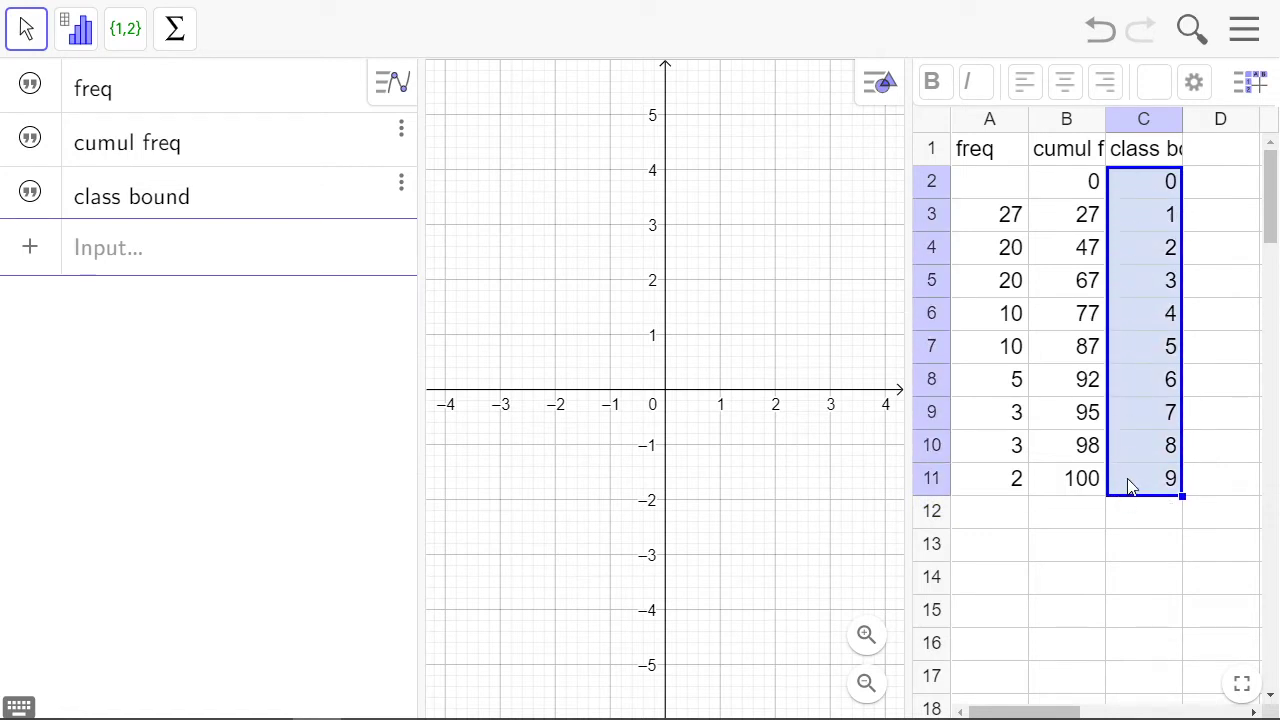
right_click(1130, 486)
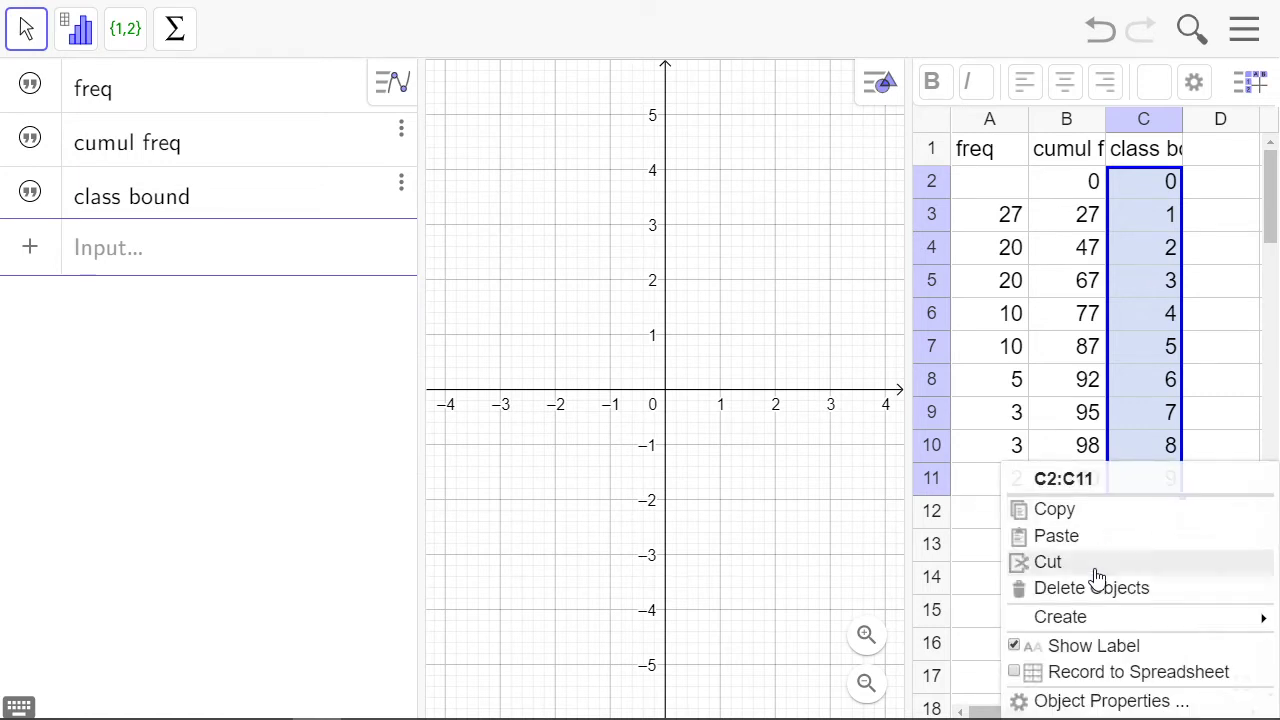
mouse_move(1092, 614)
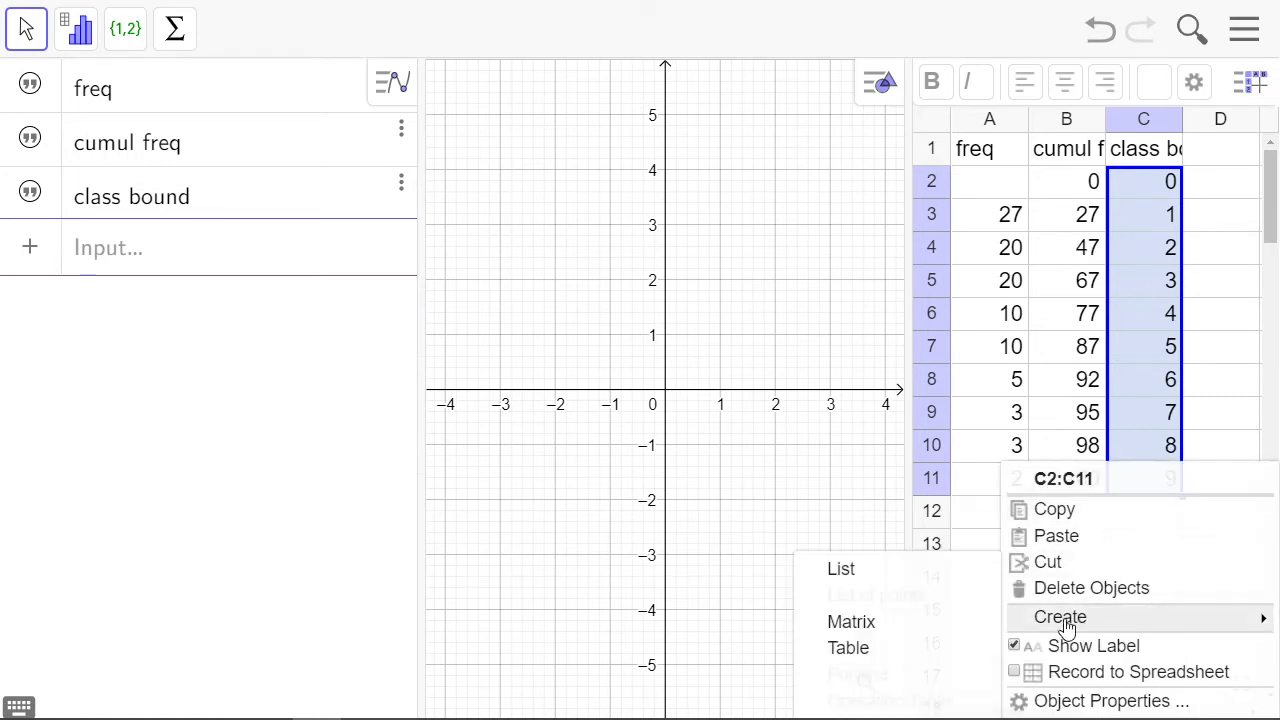
left_click(895, 582)
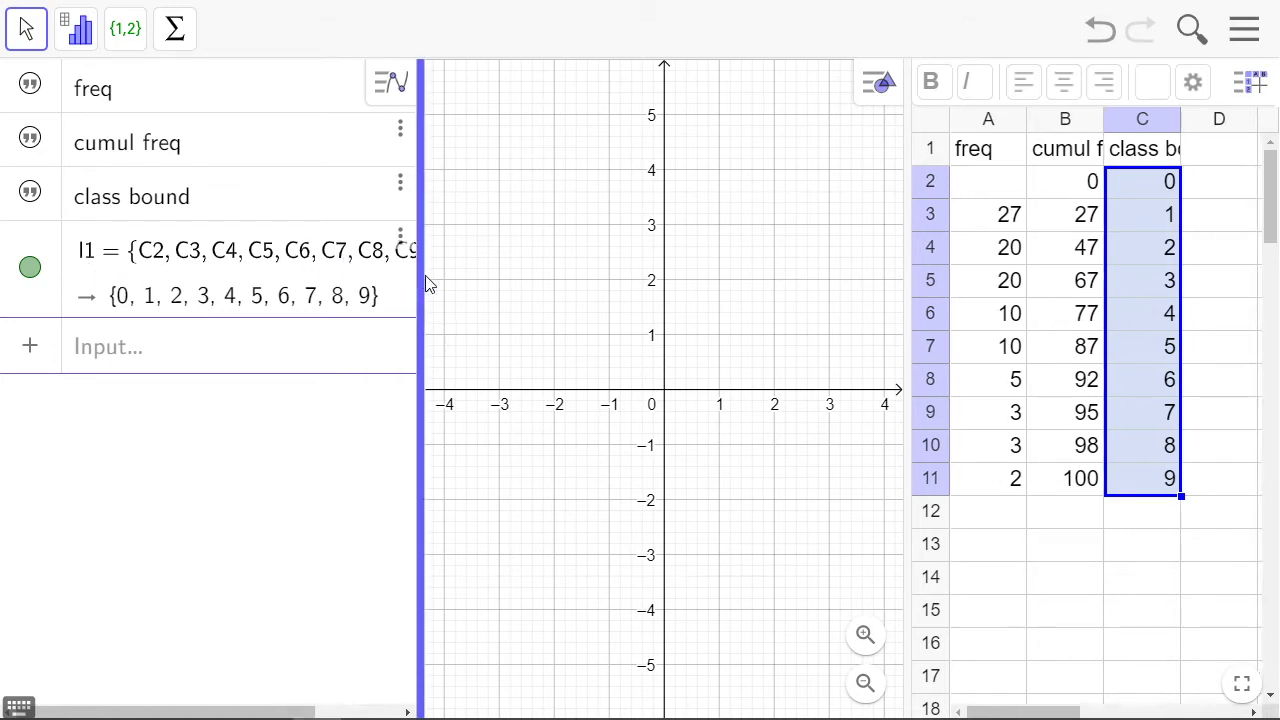
left_click_drag(427, 284, 521, 283)
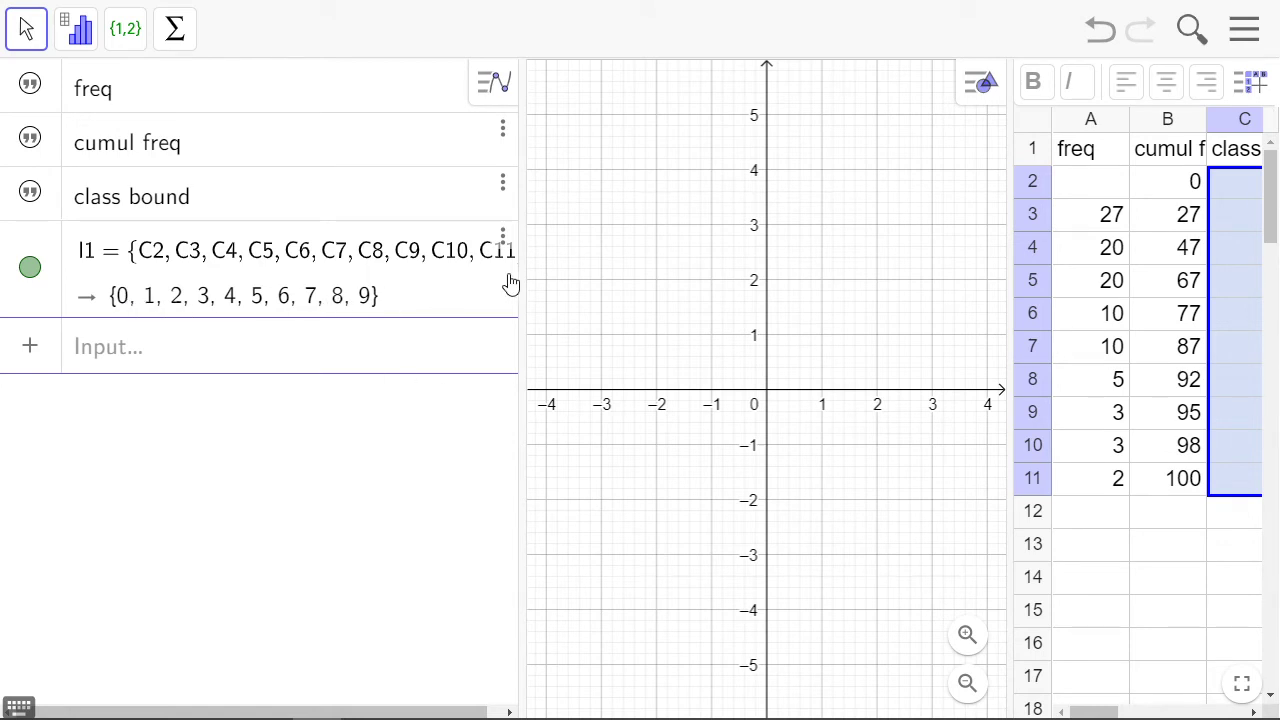
left_click_drag(524, 275, 408, 285)
Create a list from the frequencies in A3:A11 and widen the algebra view to fit both list definitions
left_click(985, 215)
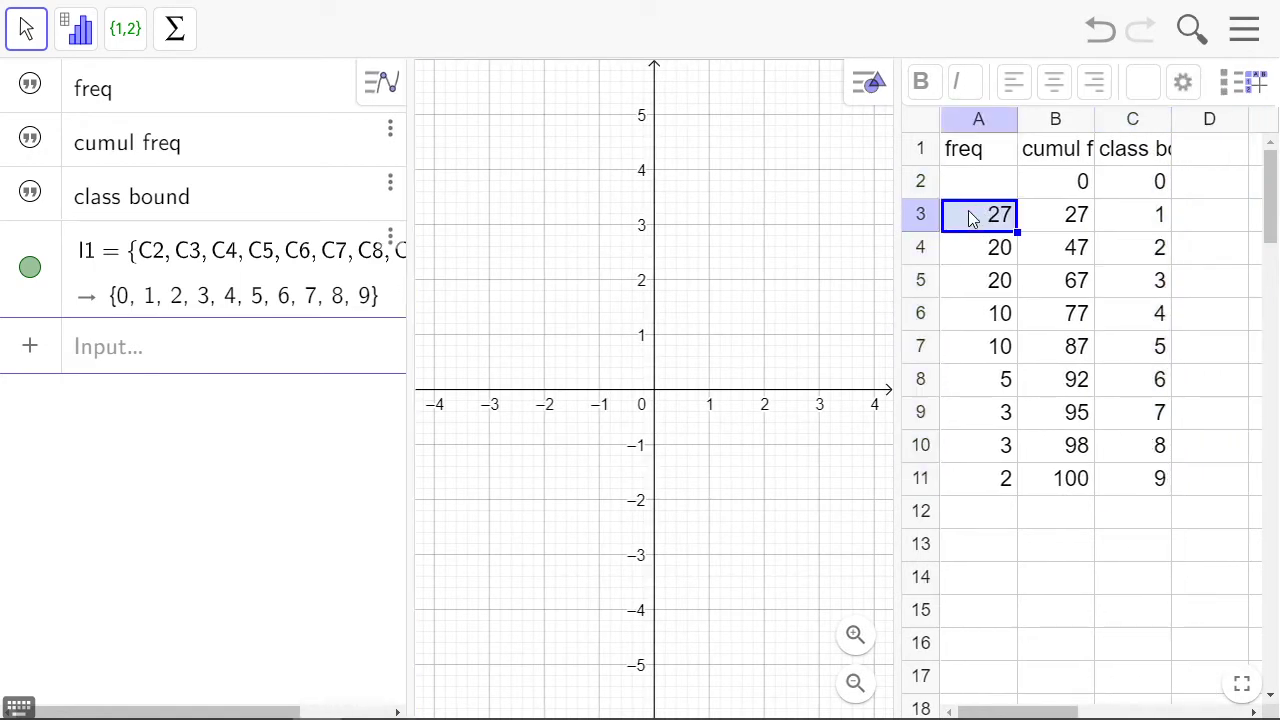
left_click_drag(970, 214, 972, 488)
right_click(969, 487)
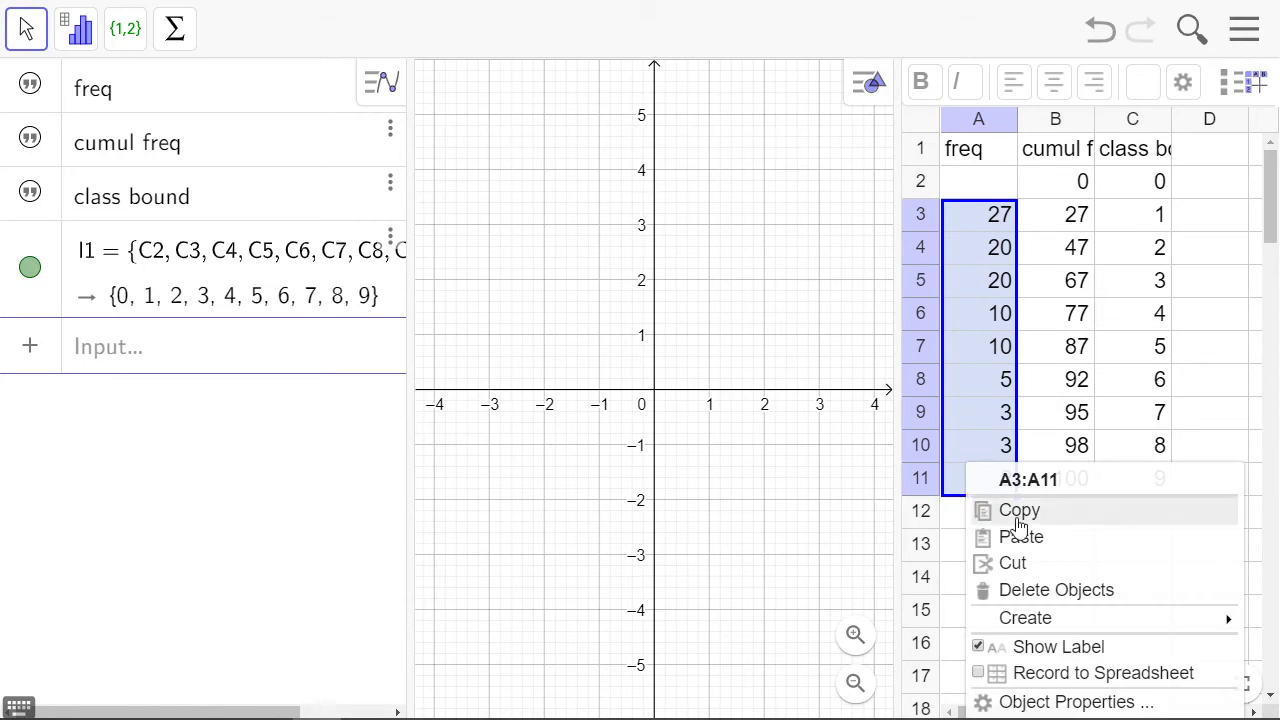
mouse_move(1074, 617)
left_click(853, 579)
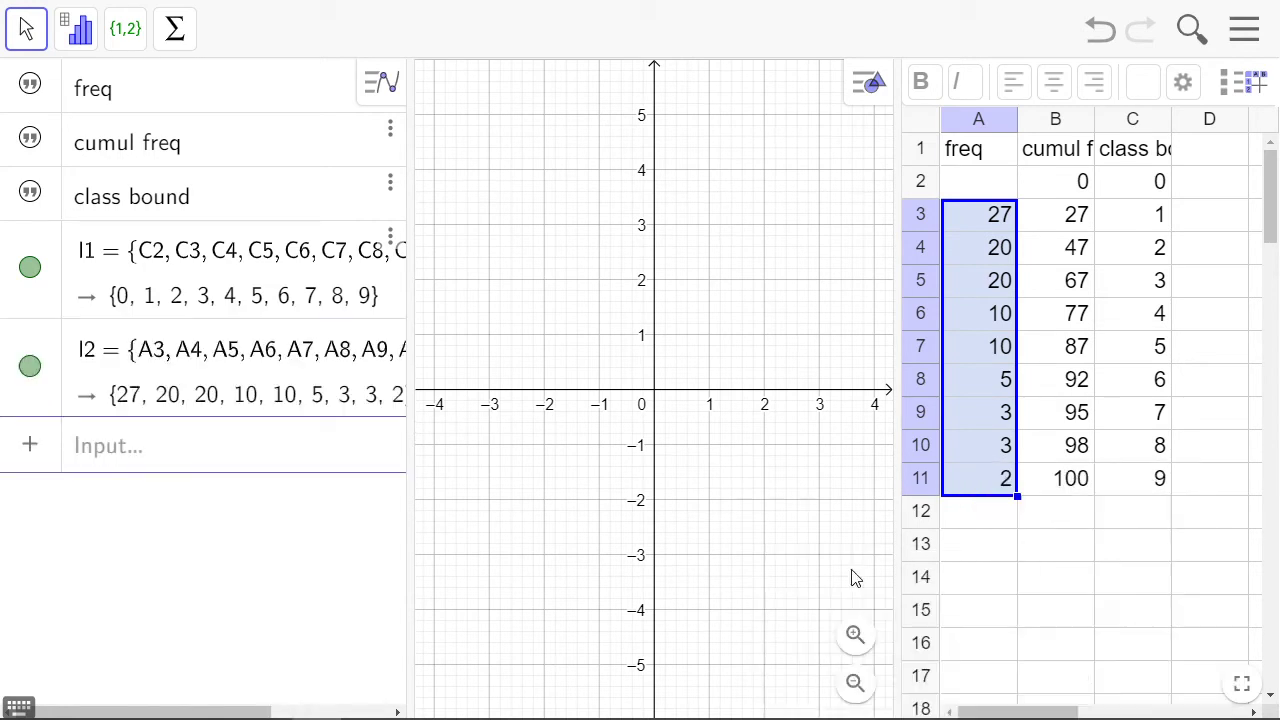
left_click_drag(415, 348, 531, 323)
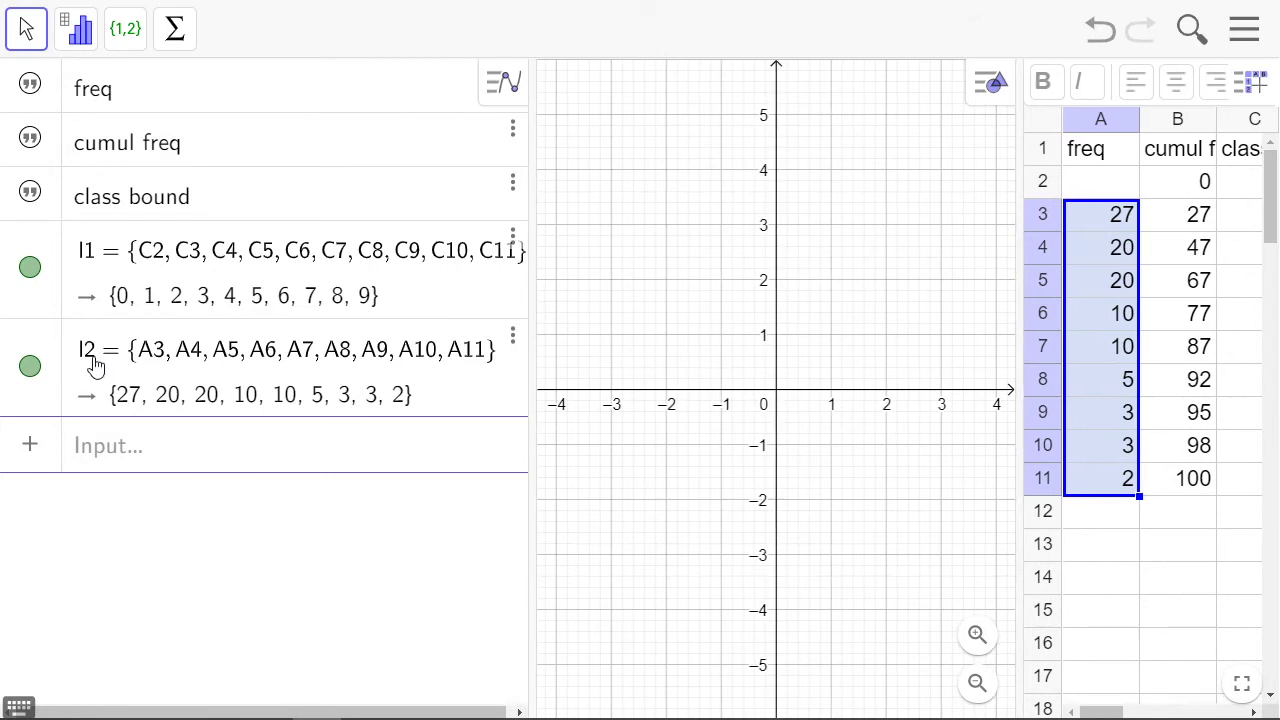
Rename the class boundaries list, built from C2 to C11, as ClassBound
left_click(512, 237)
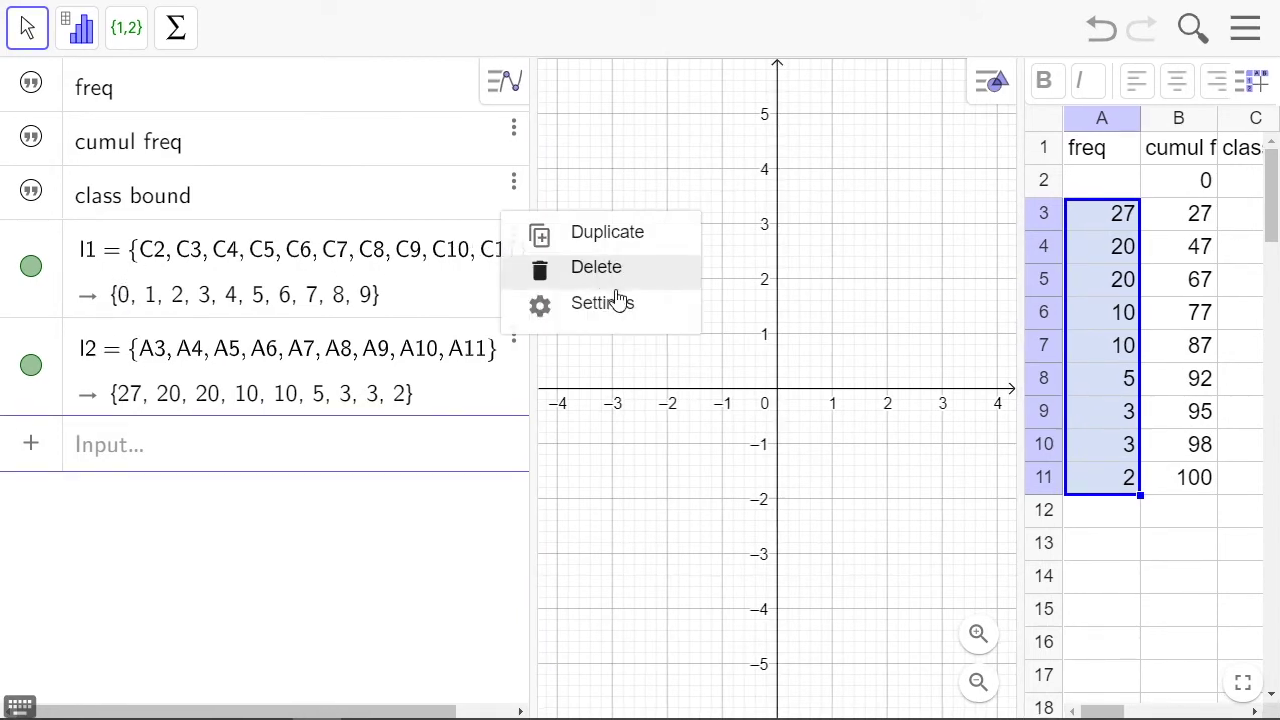
left_click(406, 212)
left_click(513, 240)
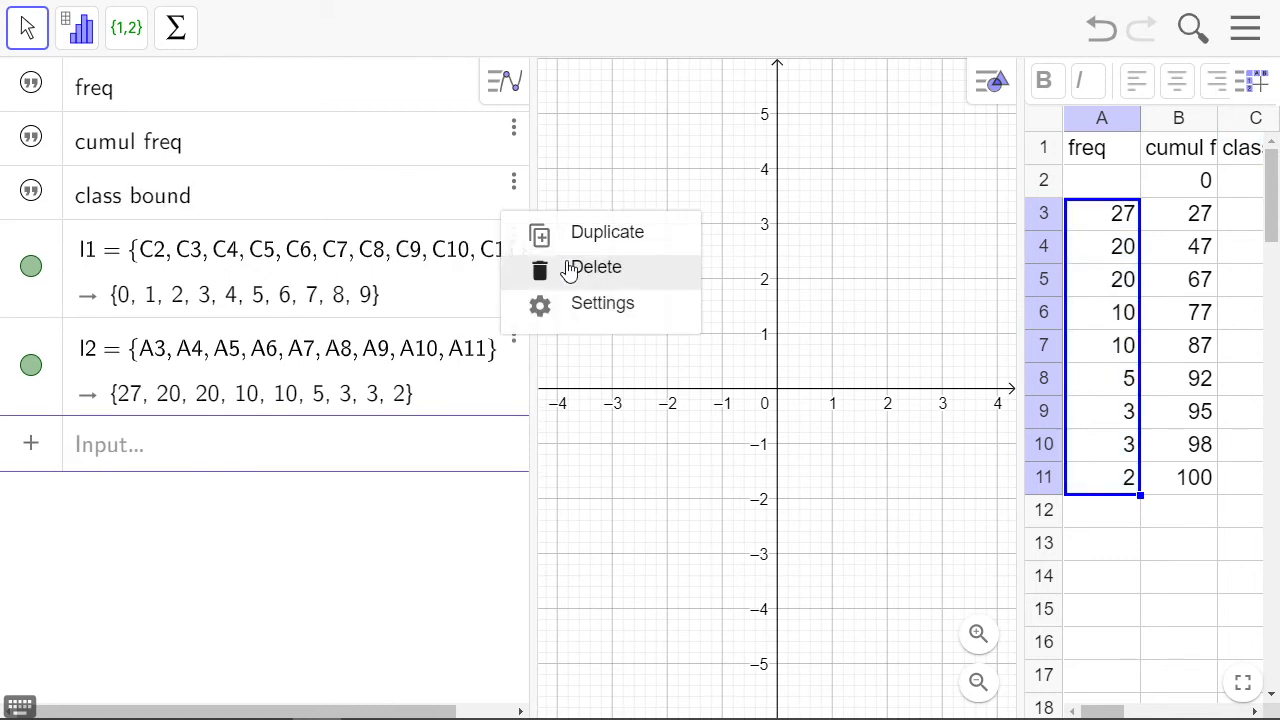
left_click(591, 304)
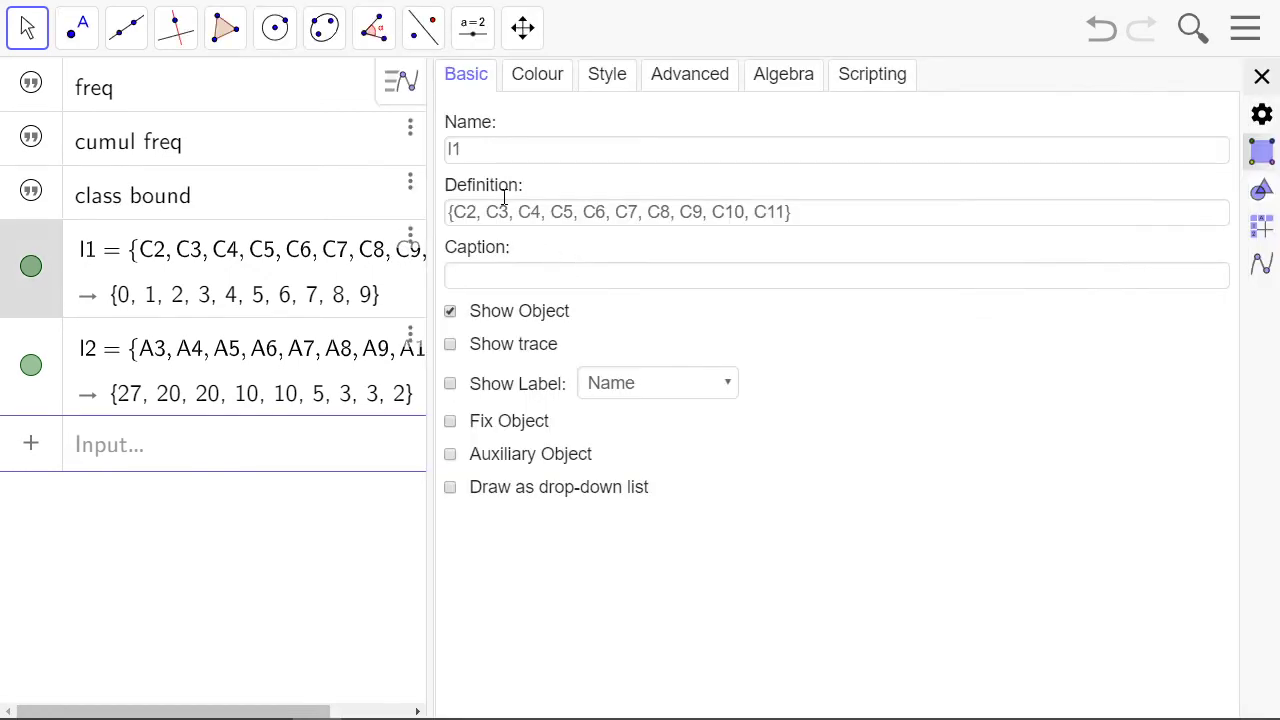
left_click_drag(477, 149, 449, 162)
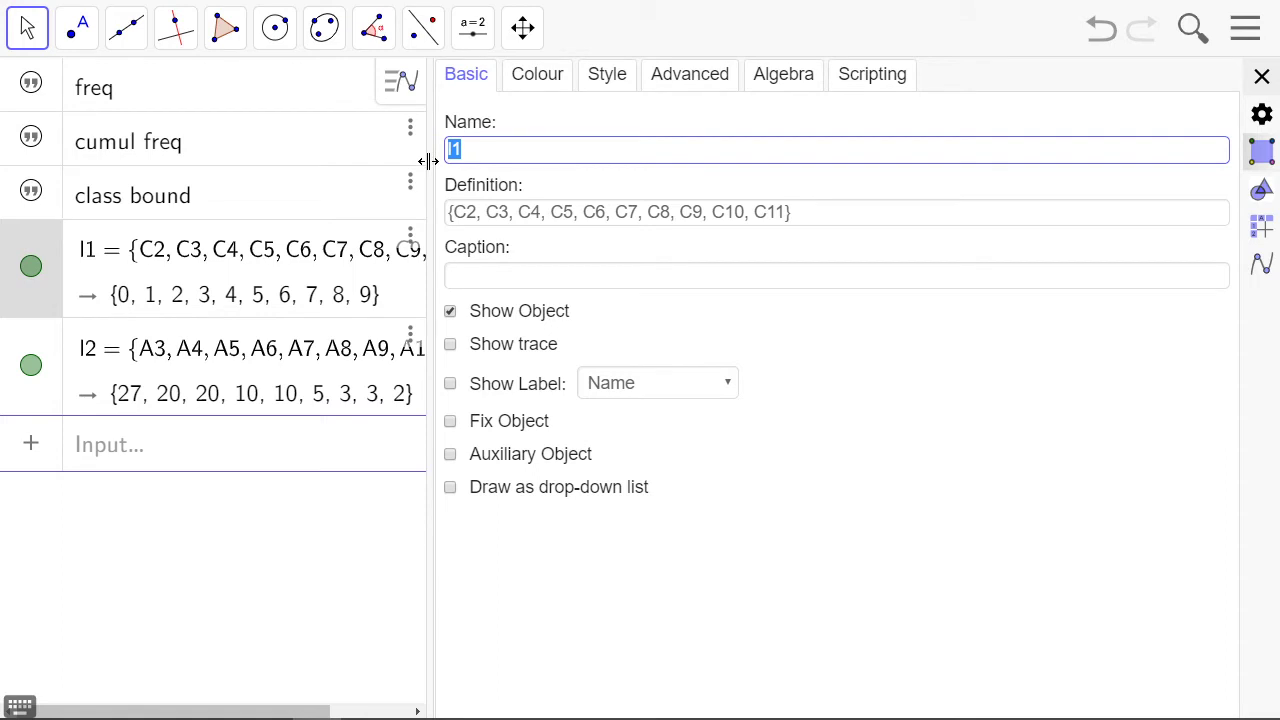
type("ClassBound")
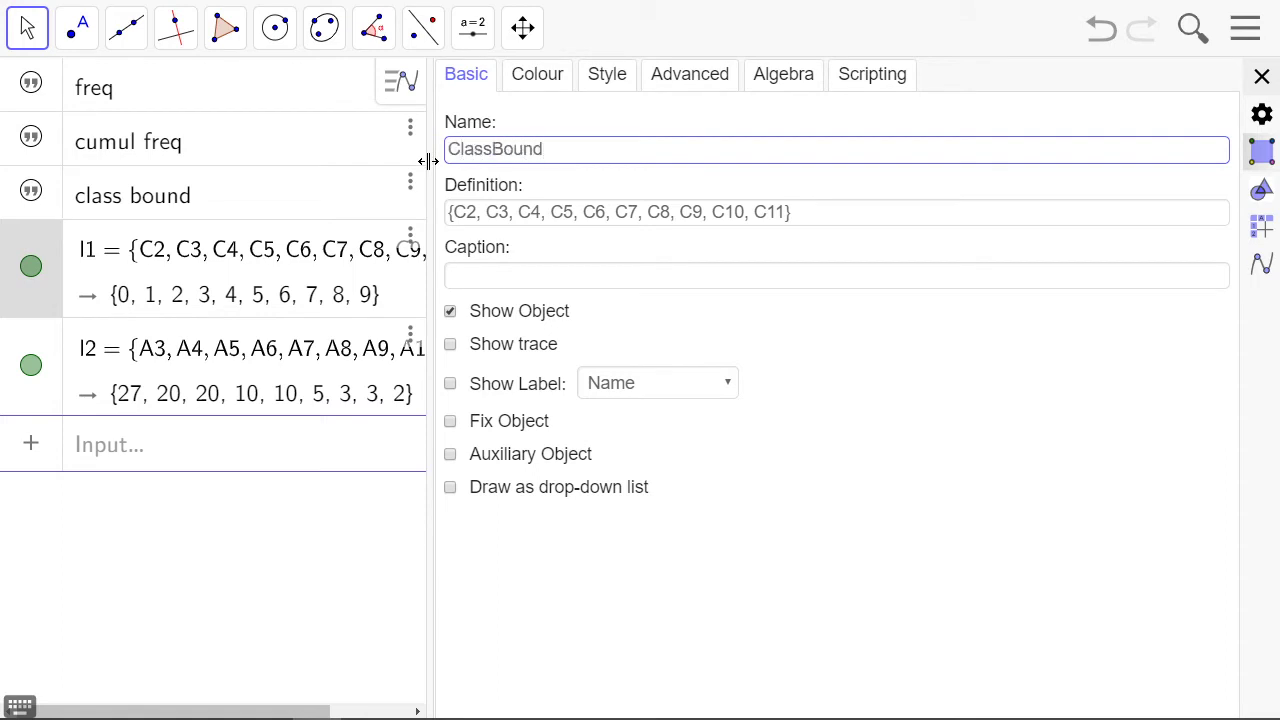
key("Return")
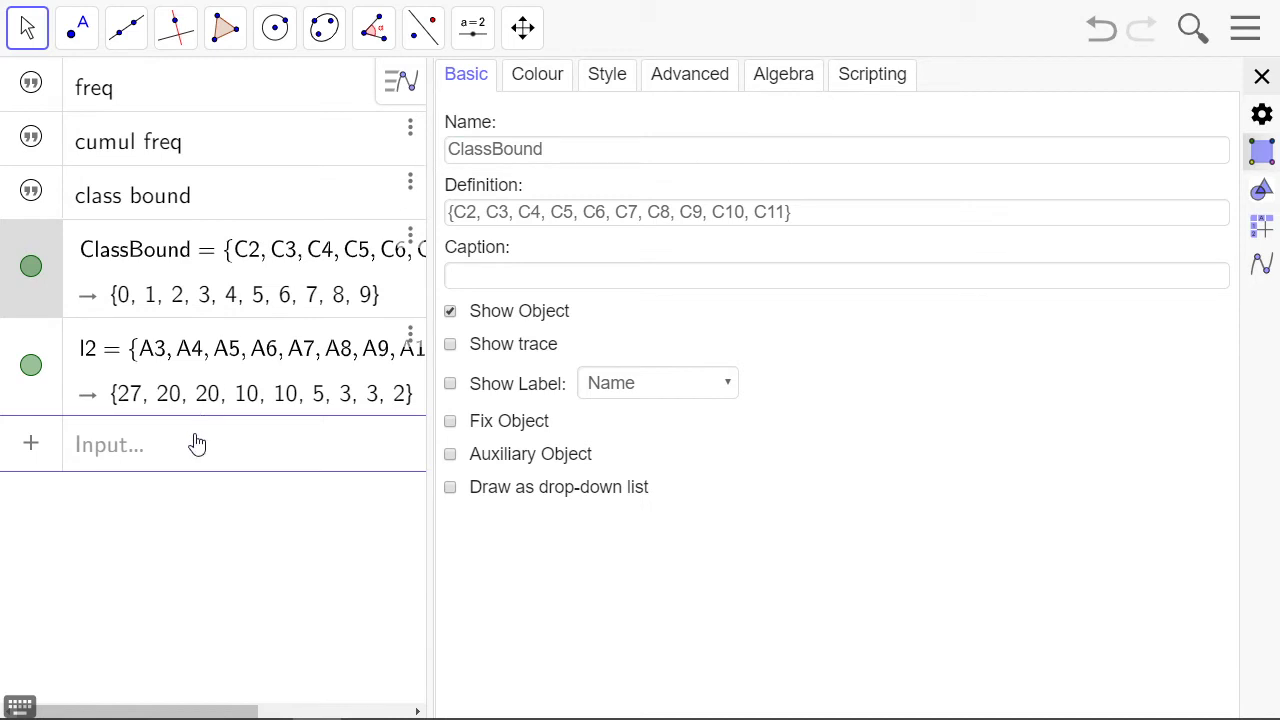
Rename the frequencies list, built from A3 to A11, as Freq and close the object settings
left_click(55, 397)
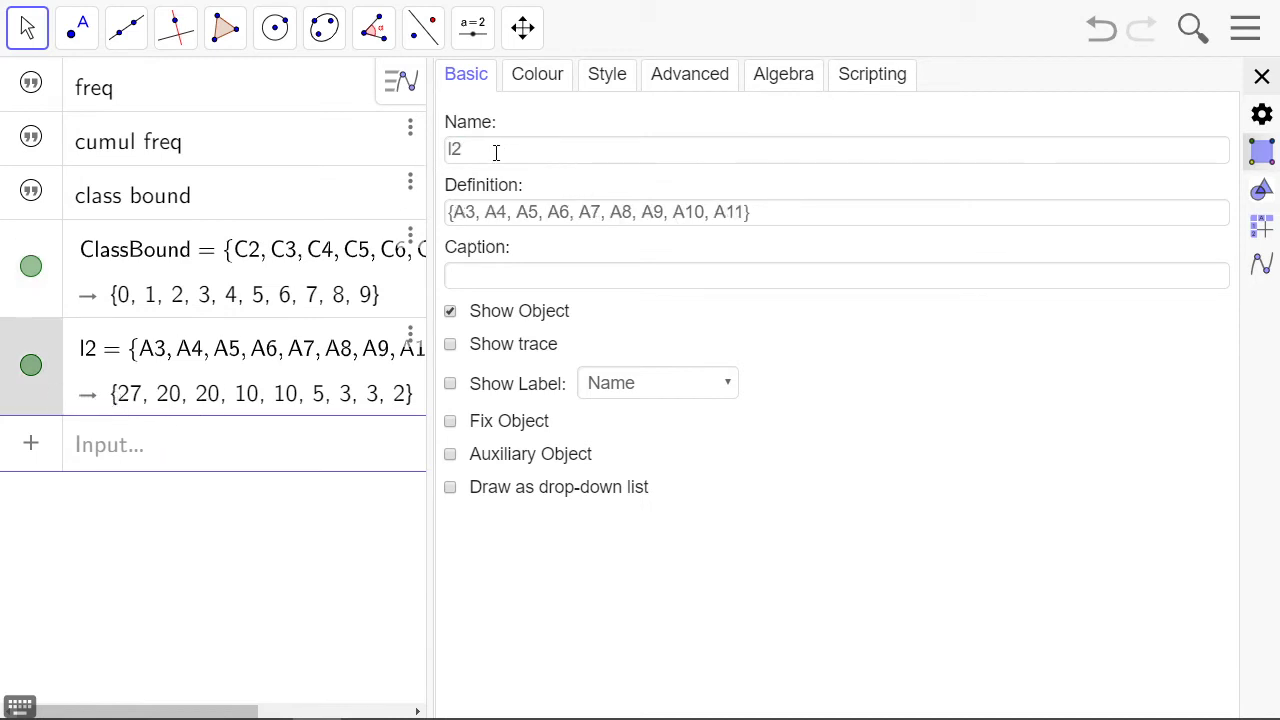
left_click_drag(496, 151, 440, 147)
type("Freq")
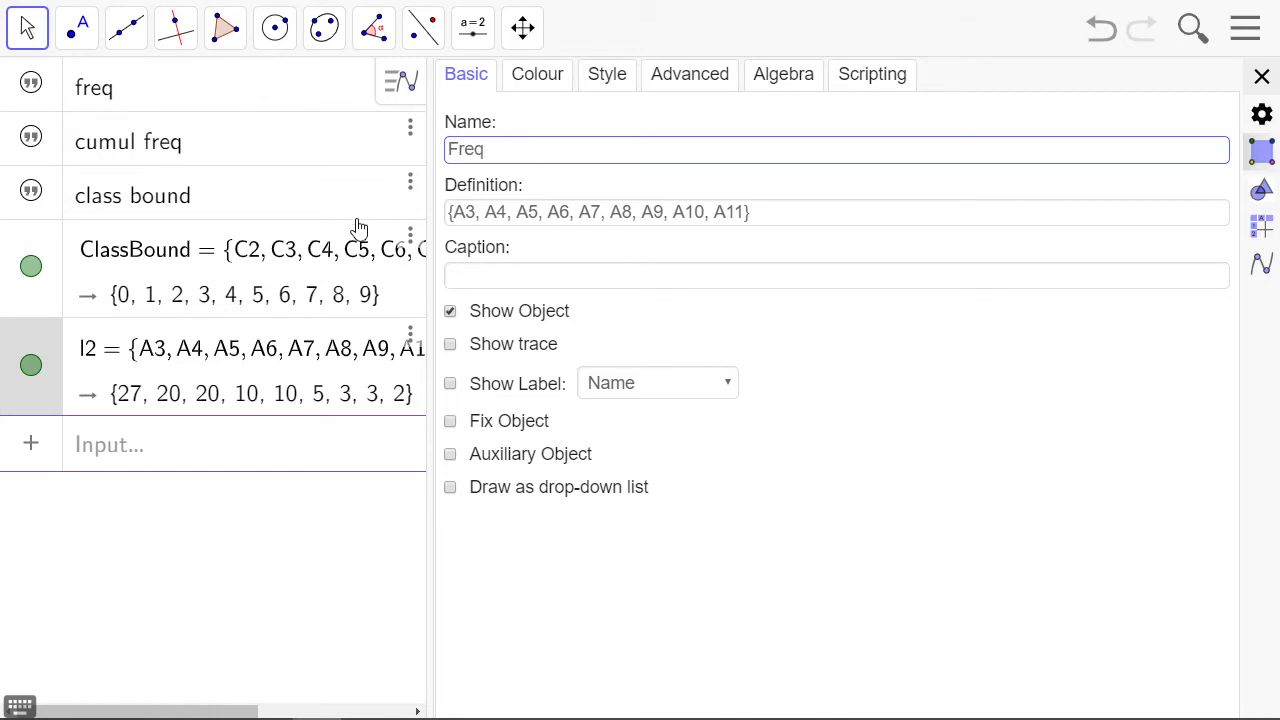
key("Return")
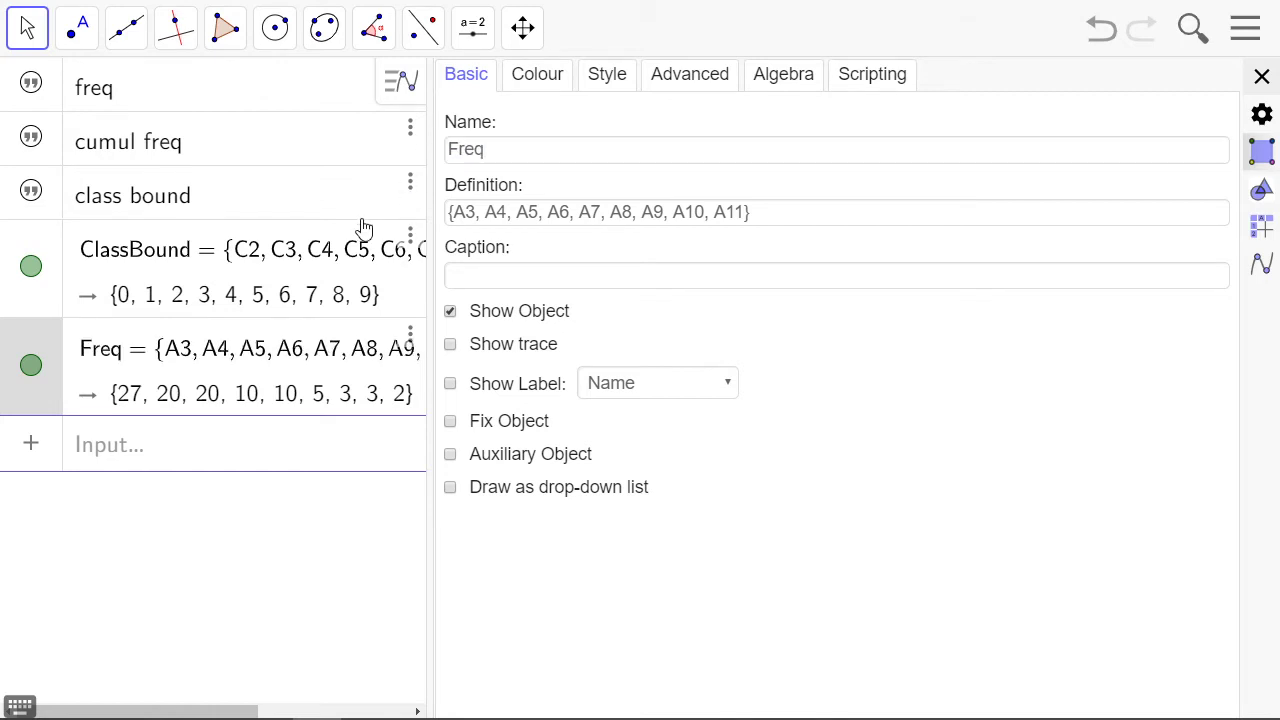
left_click(1261, 78)
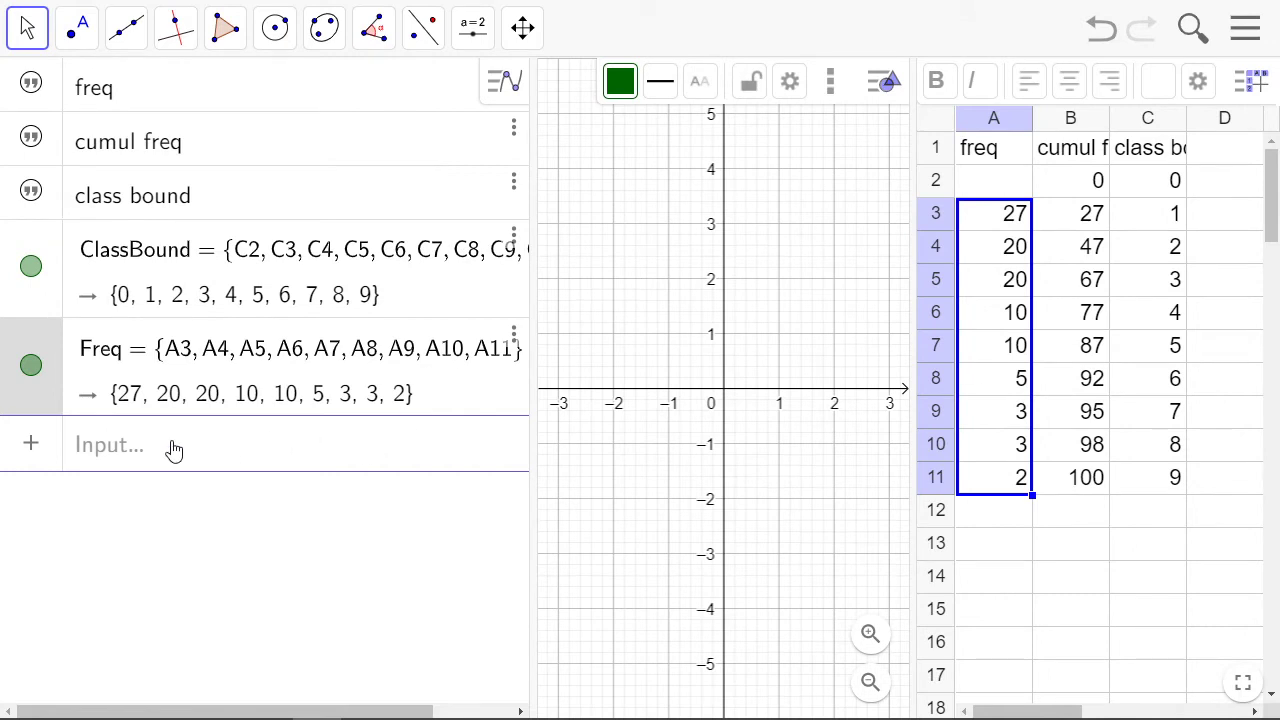
left_click_drag(794, 289, 712, 279)
left_click(132, 457)
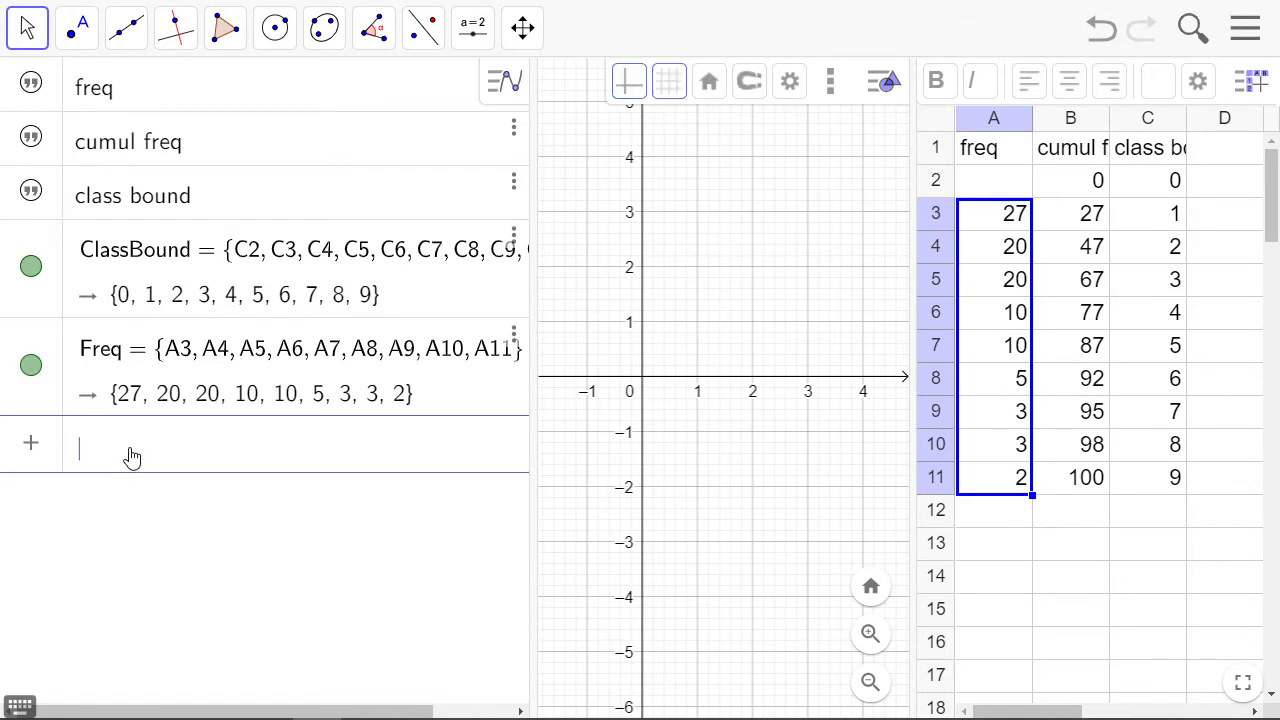
type("his")
key("Down")
key("Up")
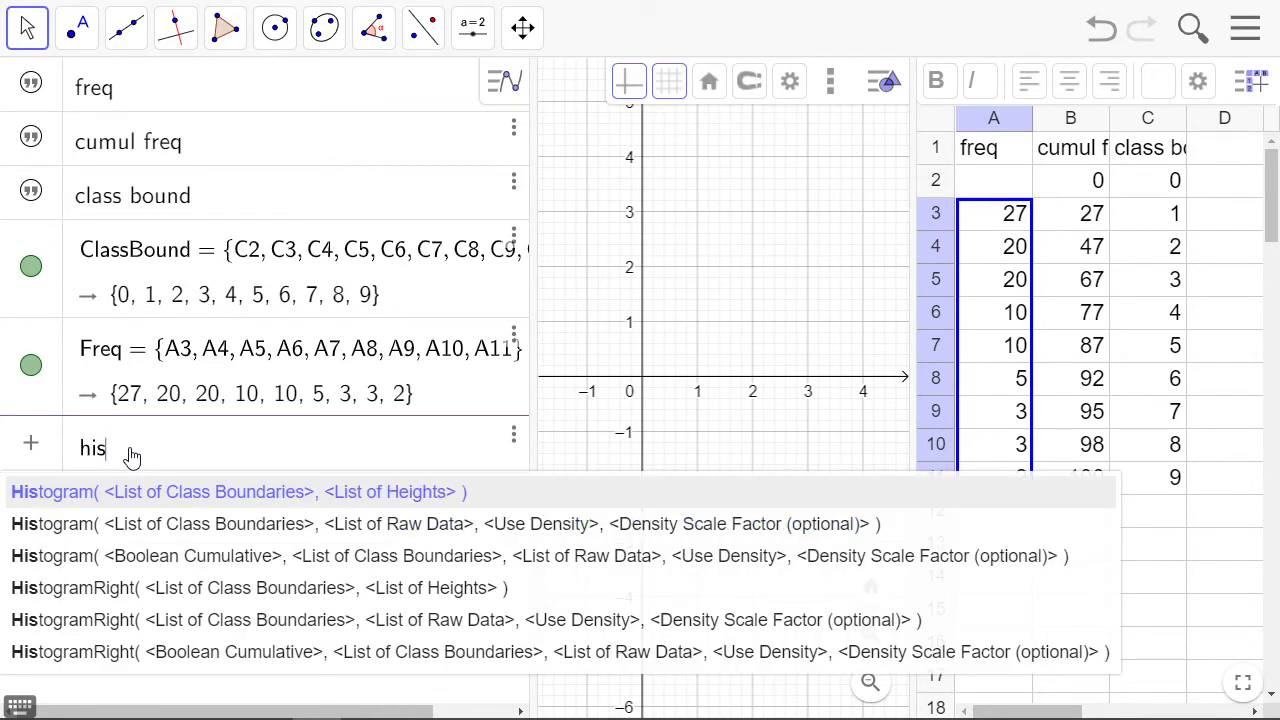
key("Down")
key("Down")
key("Down")
key("Down")
key("Down")
key("Up")
key("Up")
key("Up")
key("Up")
key("Up")
key("Return")
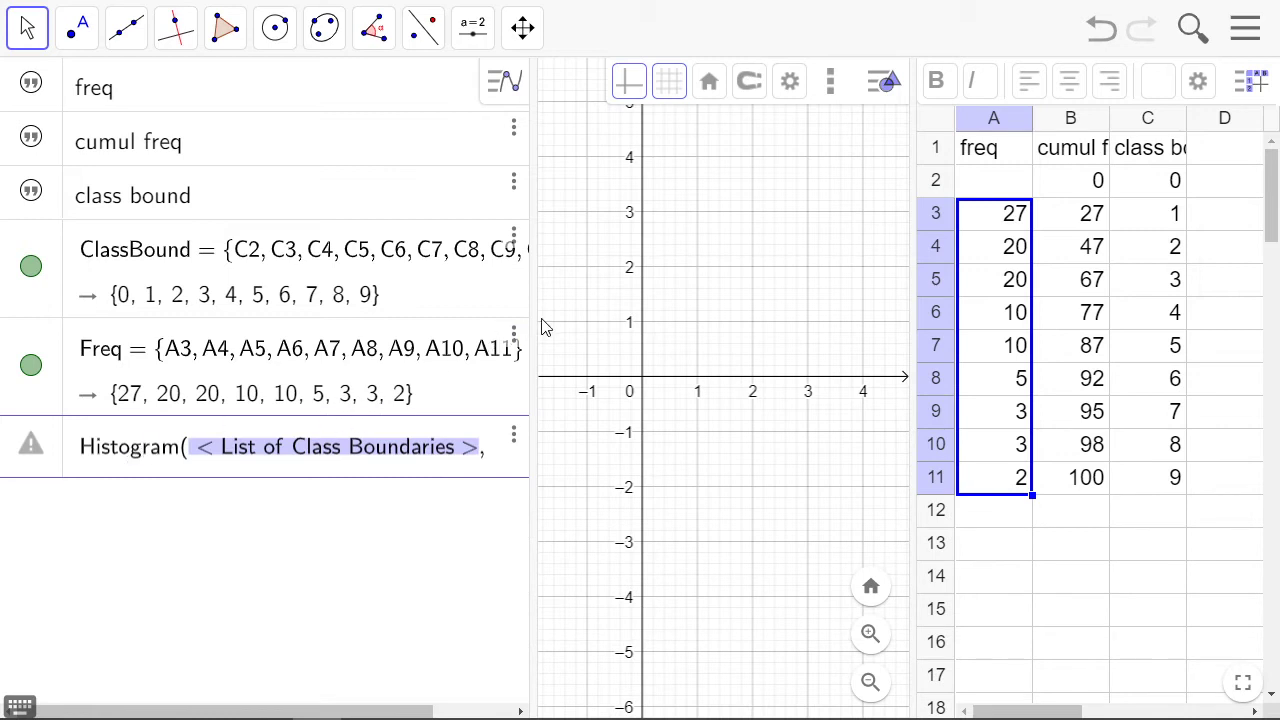
left_click_drag(539, 320, 734, 316)
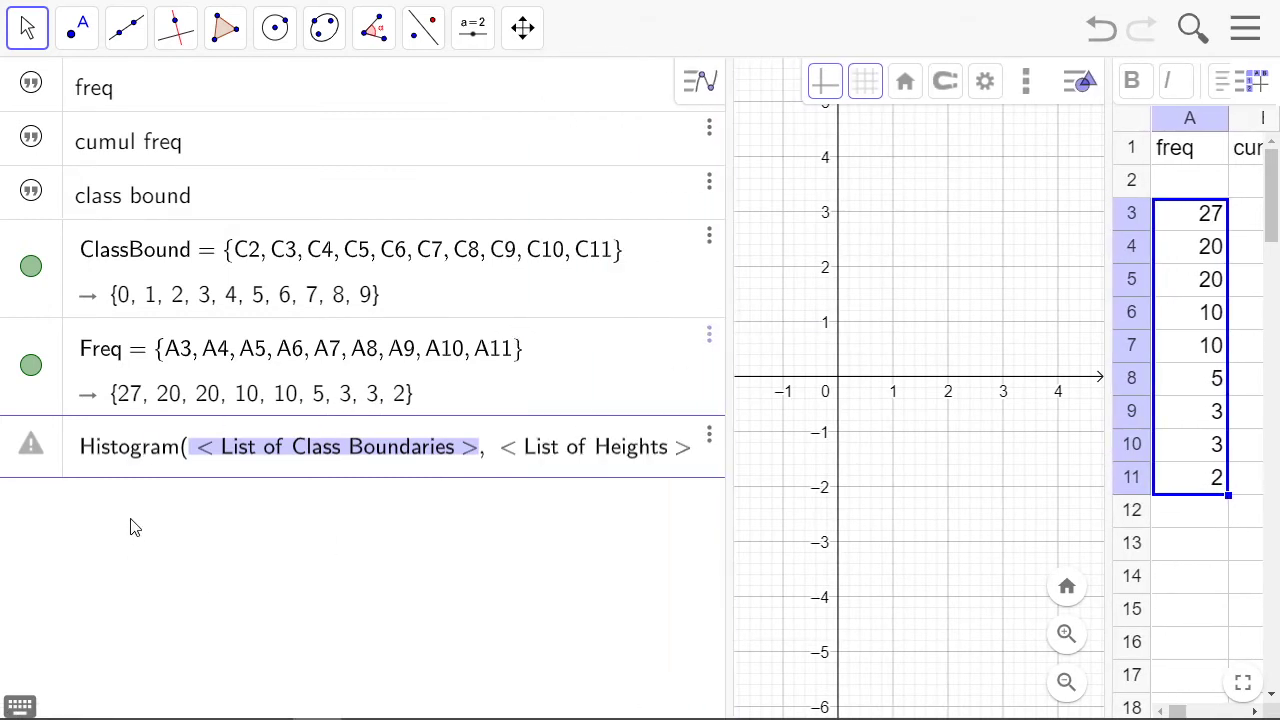
left_click(126, 468)
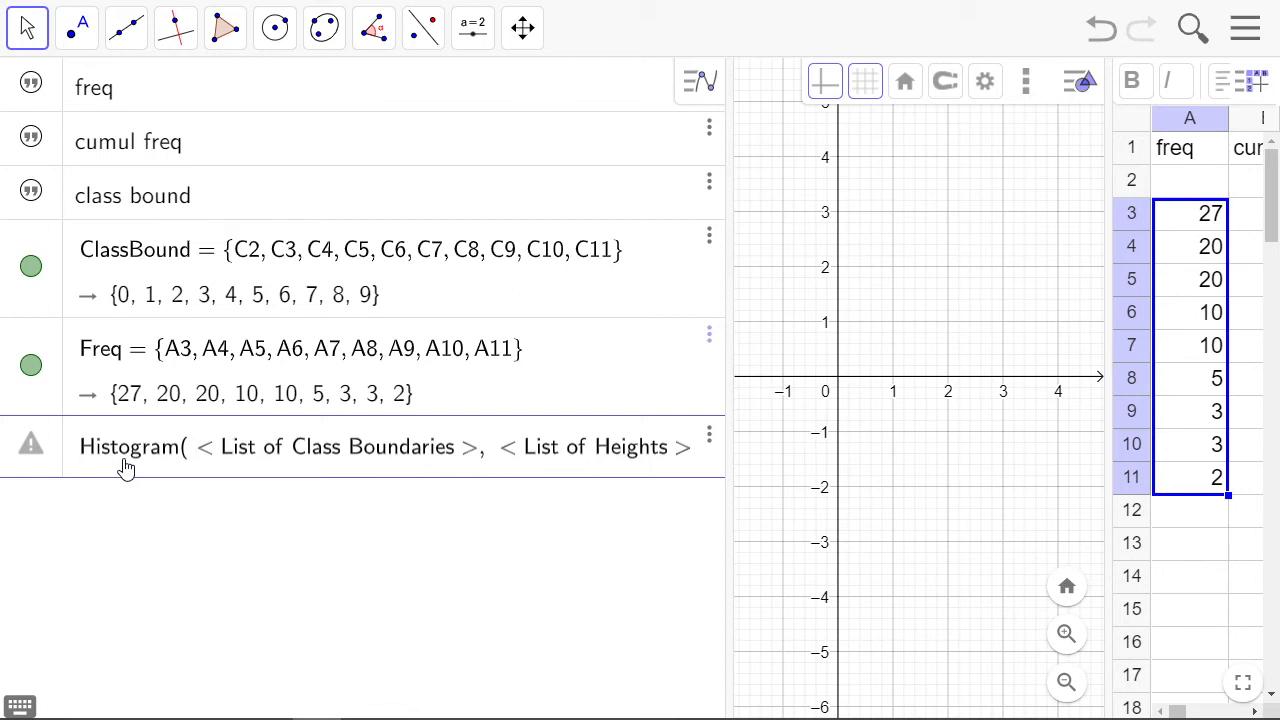
key("Tab")
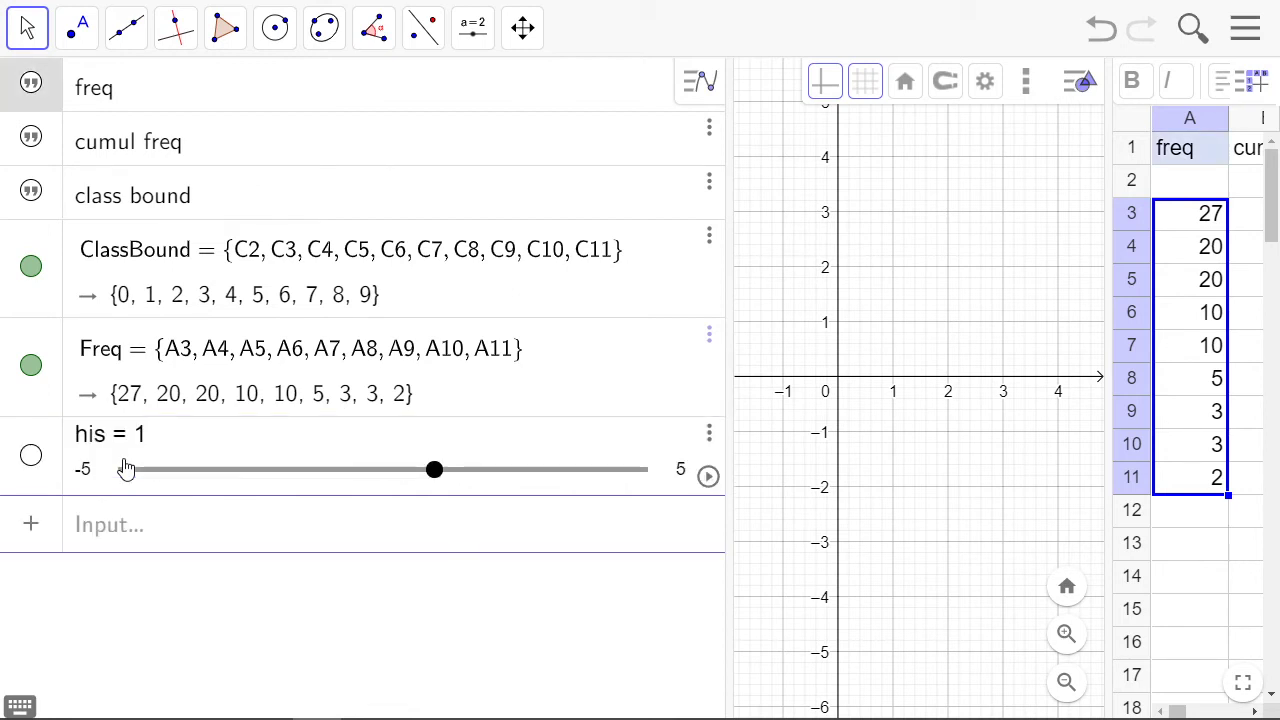
left_click(709, 436)
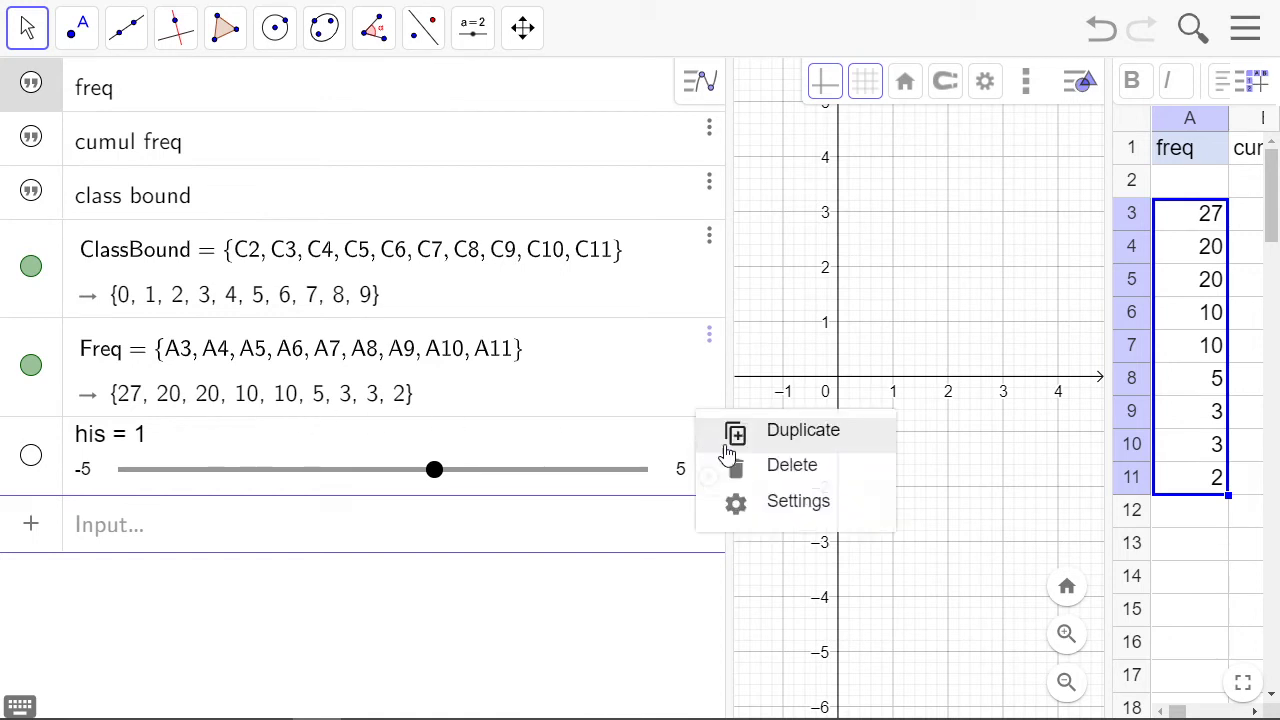
left_click(738, 465)
Create a histogram using ClassBound as the class boundaries and Freq as the heights
left_click(136, 466)
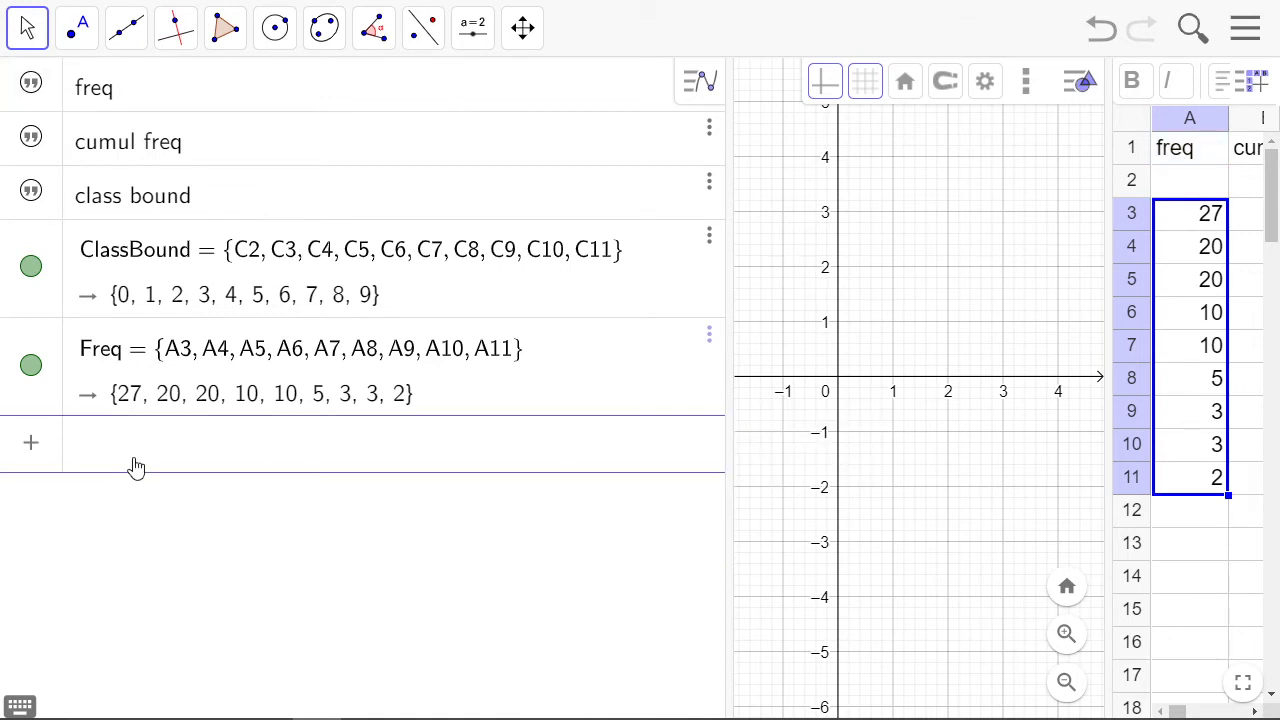
type("his")
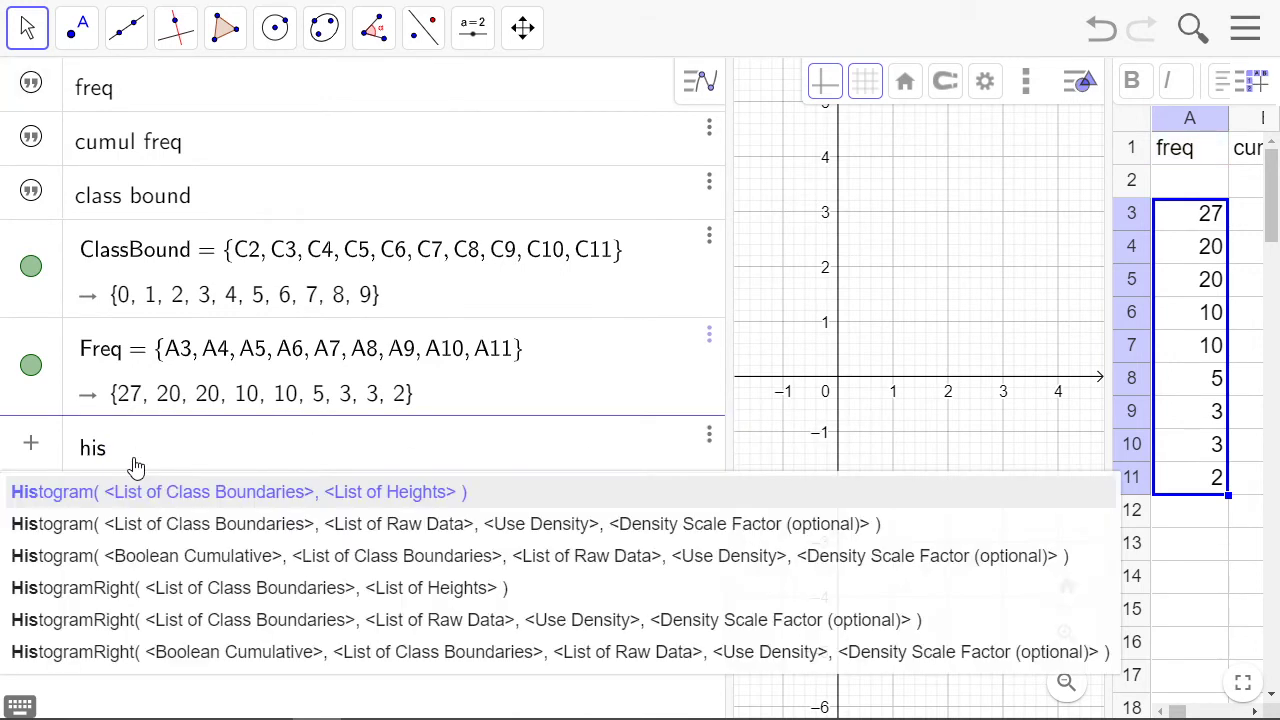
key("Return")
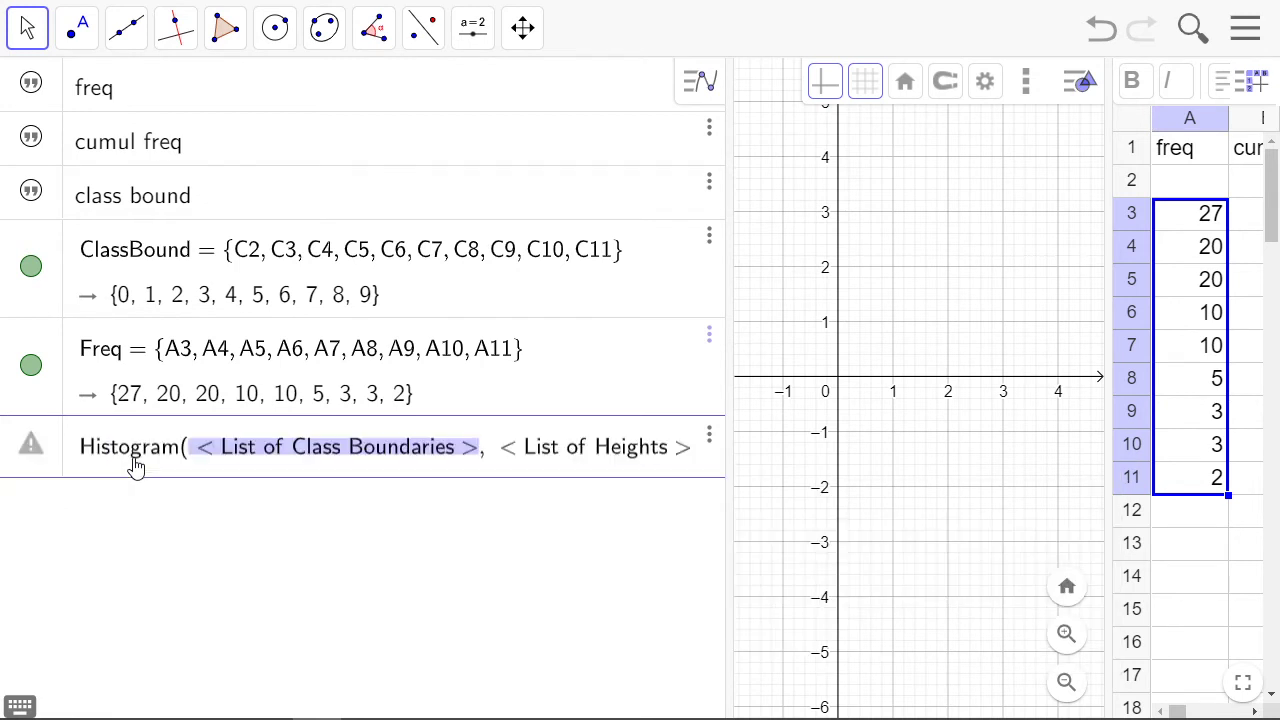
type("Class")
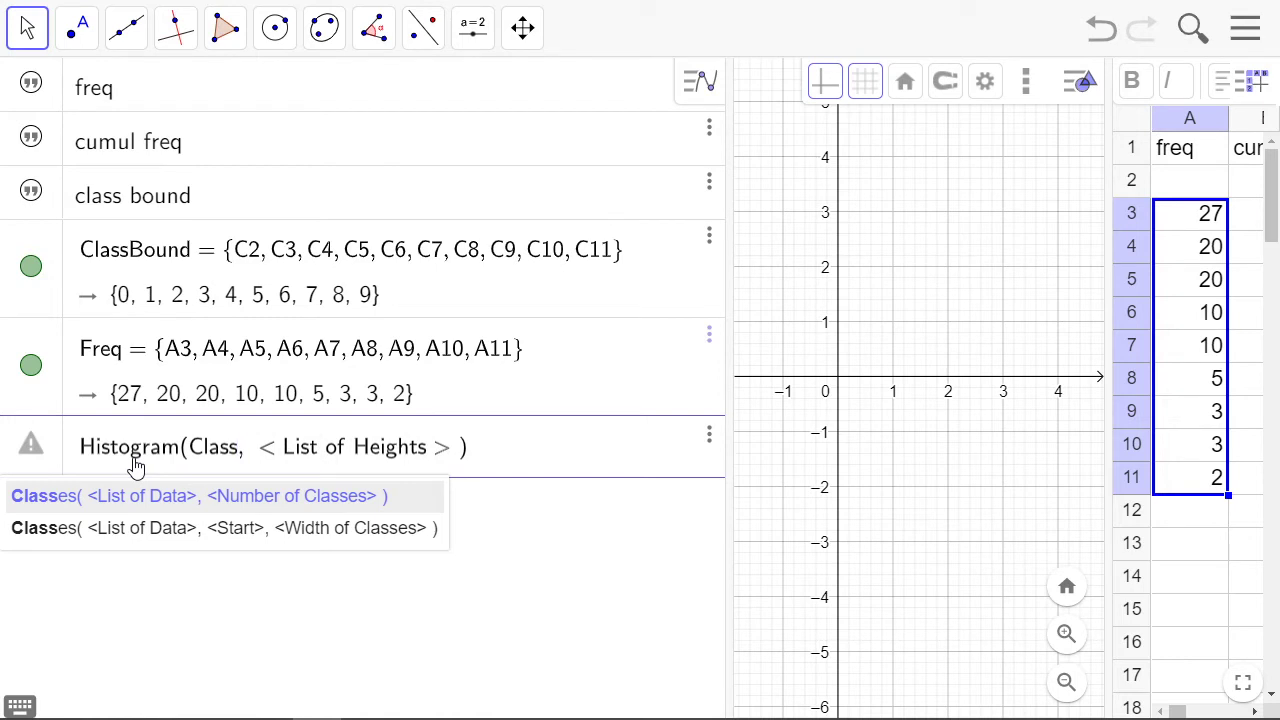
type("Bound")
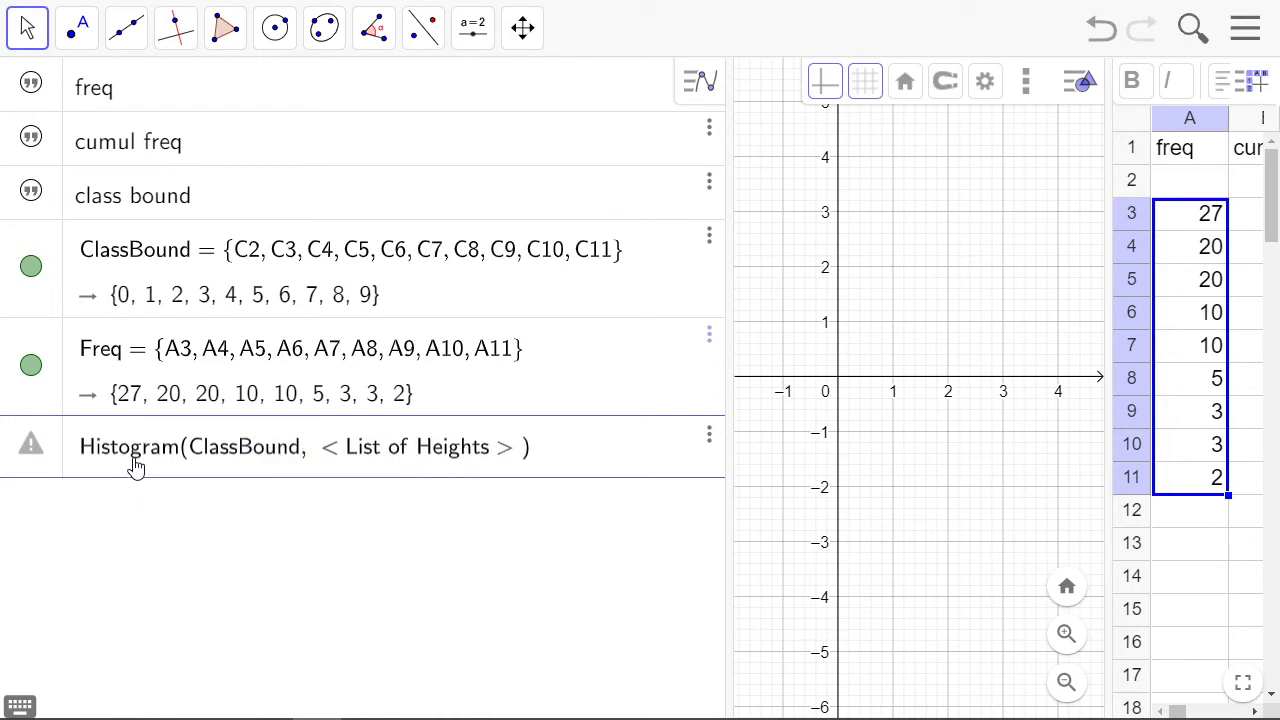
key("Tab")
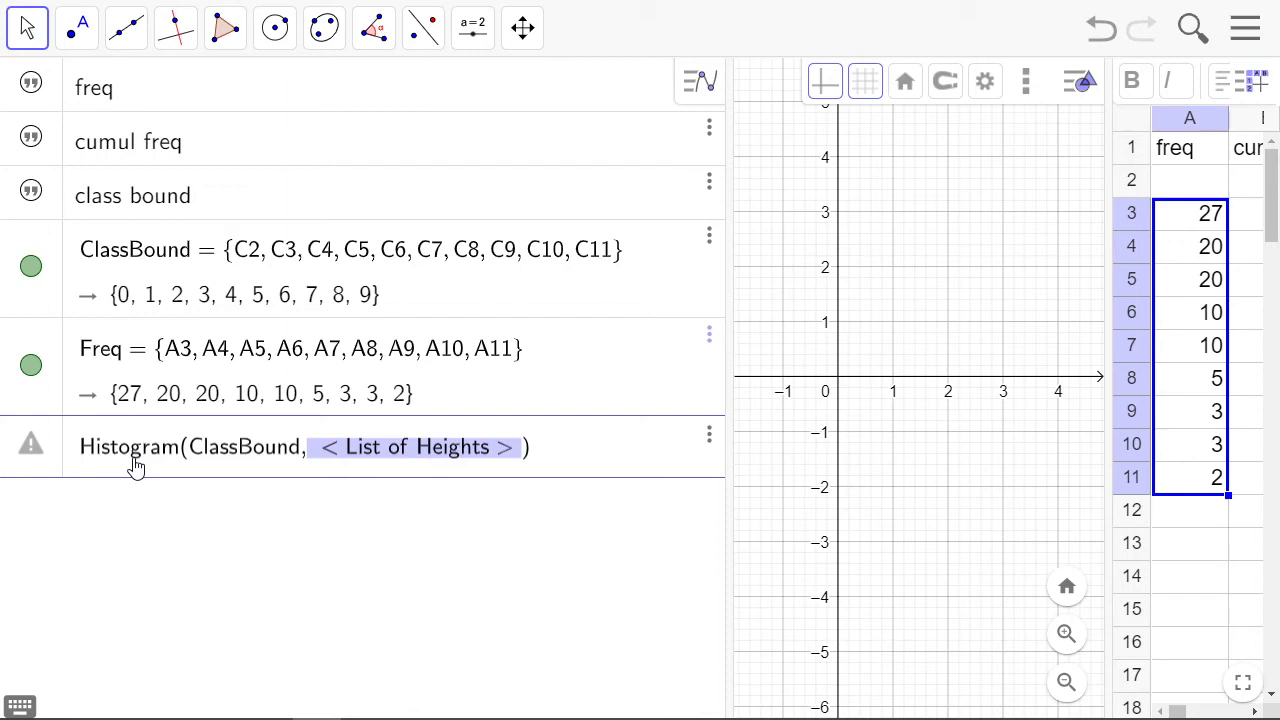
type("Freq")
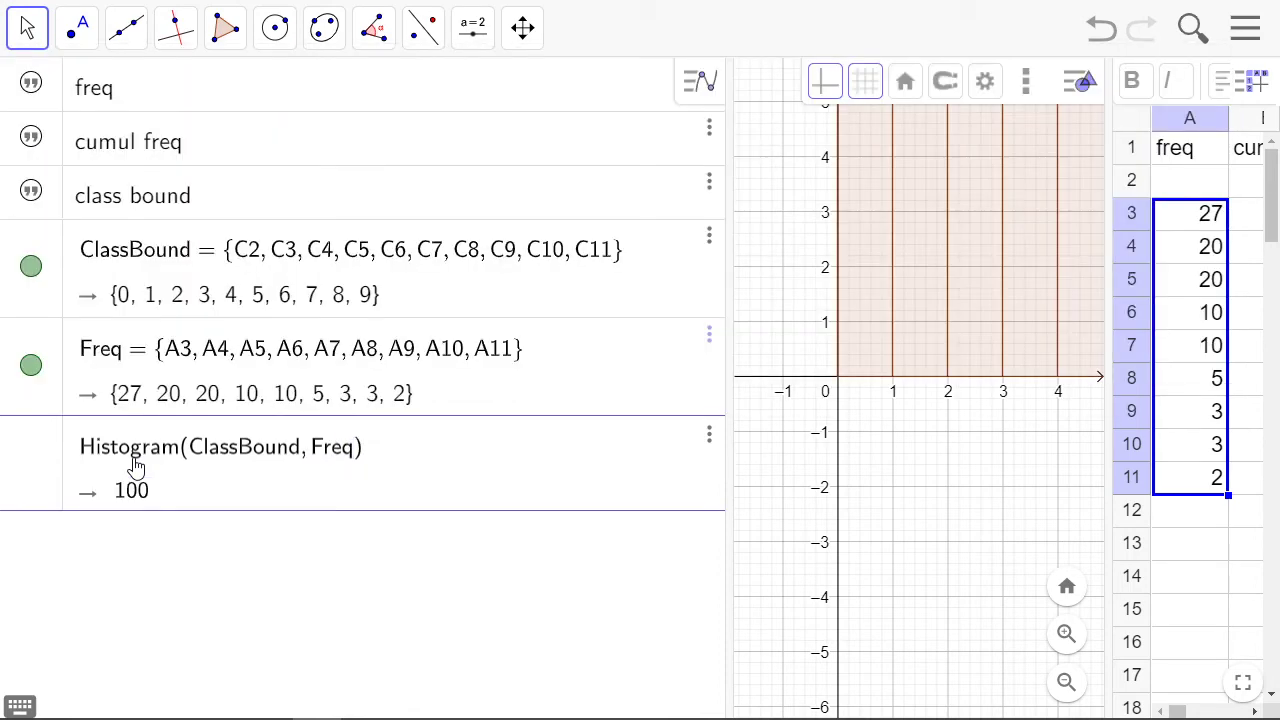
key("Return")
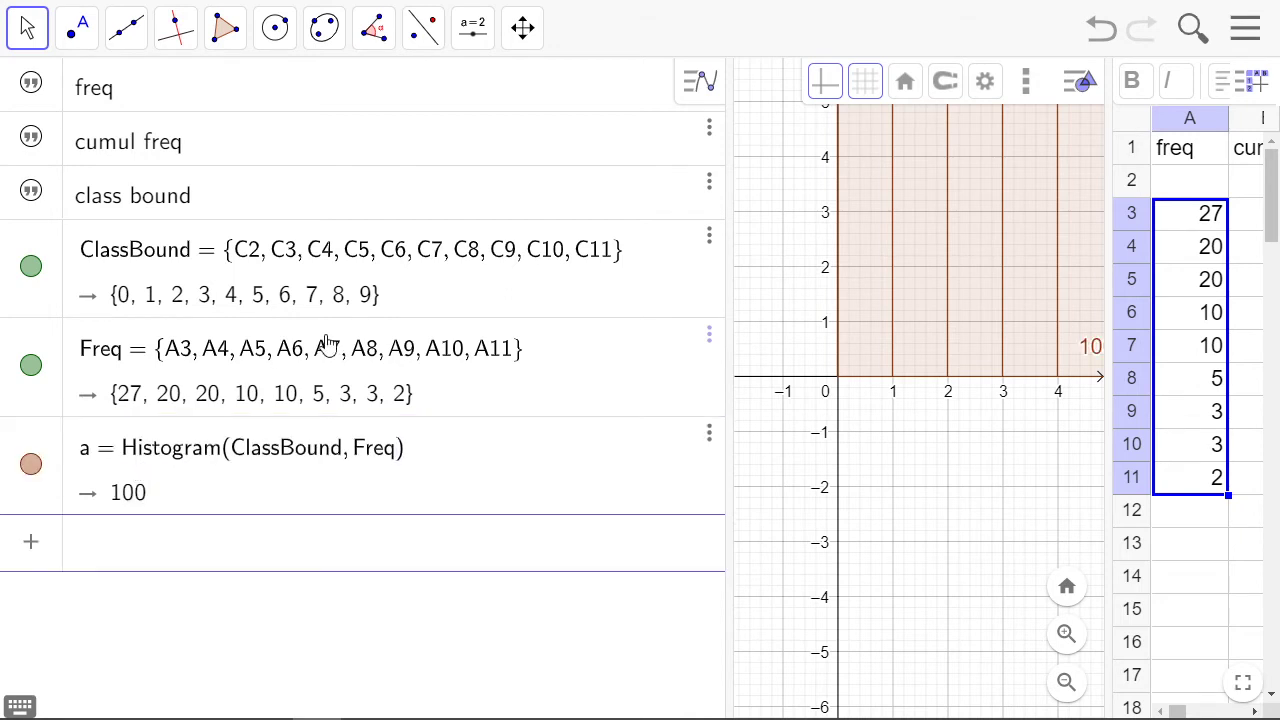
Widen the graphics view and rescale the vertical axis to reach about 40 so all histogram bars fit
left_click_drag(728, 337, 310, 350)
left_click_drag(693, 340, 978, 340)
left_click_drag(778, 458, 588, 650)
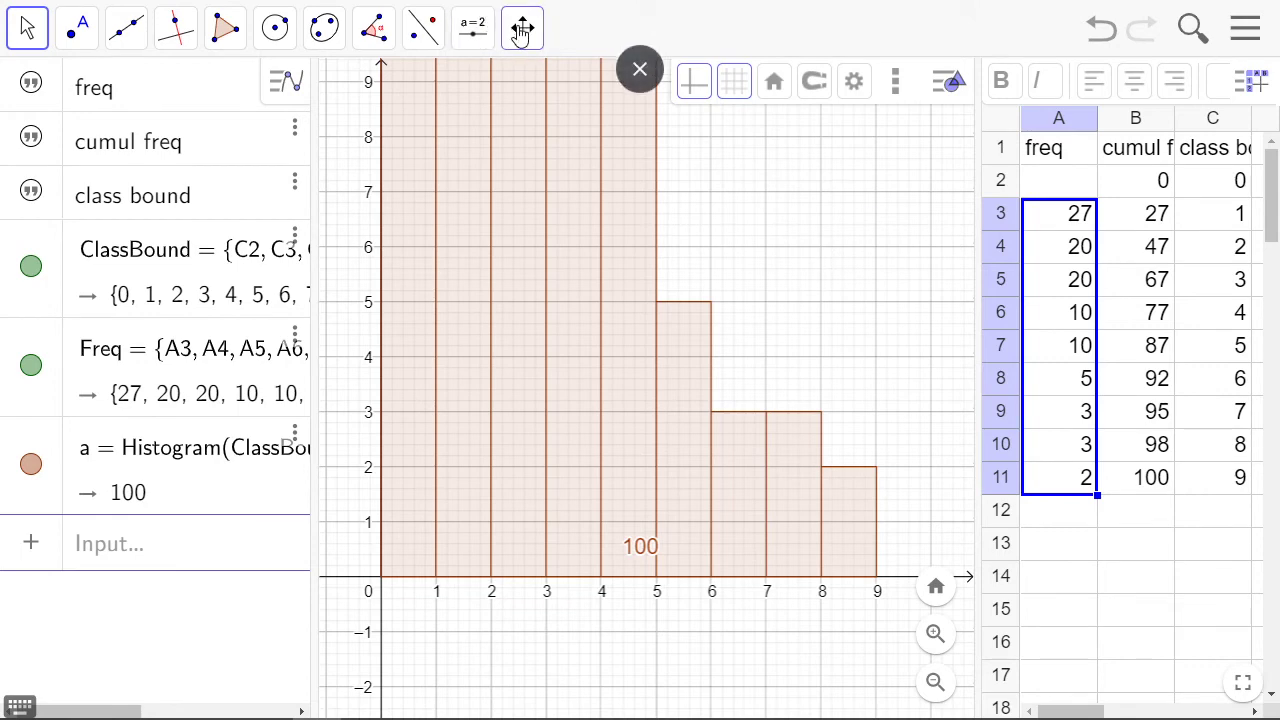
left_click(522, 29)
left_click(532, 98)
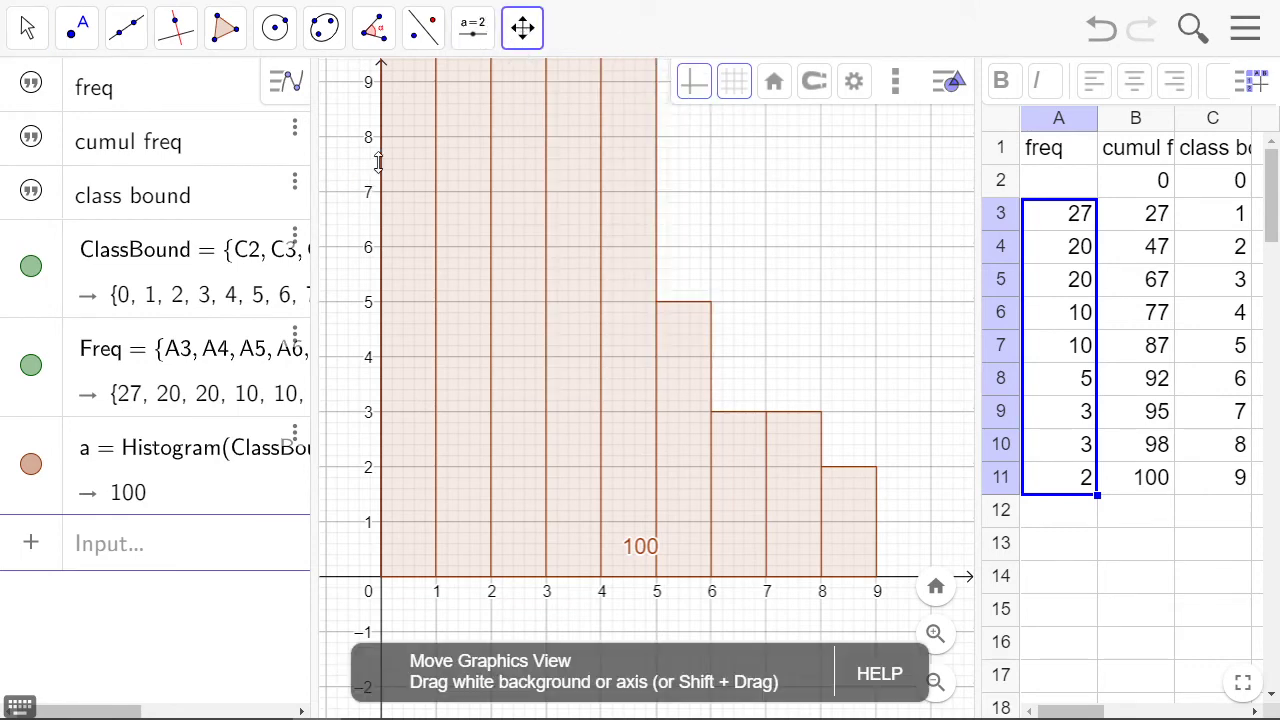
left_click_drag(378, 163, 366, 488)
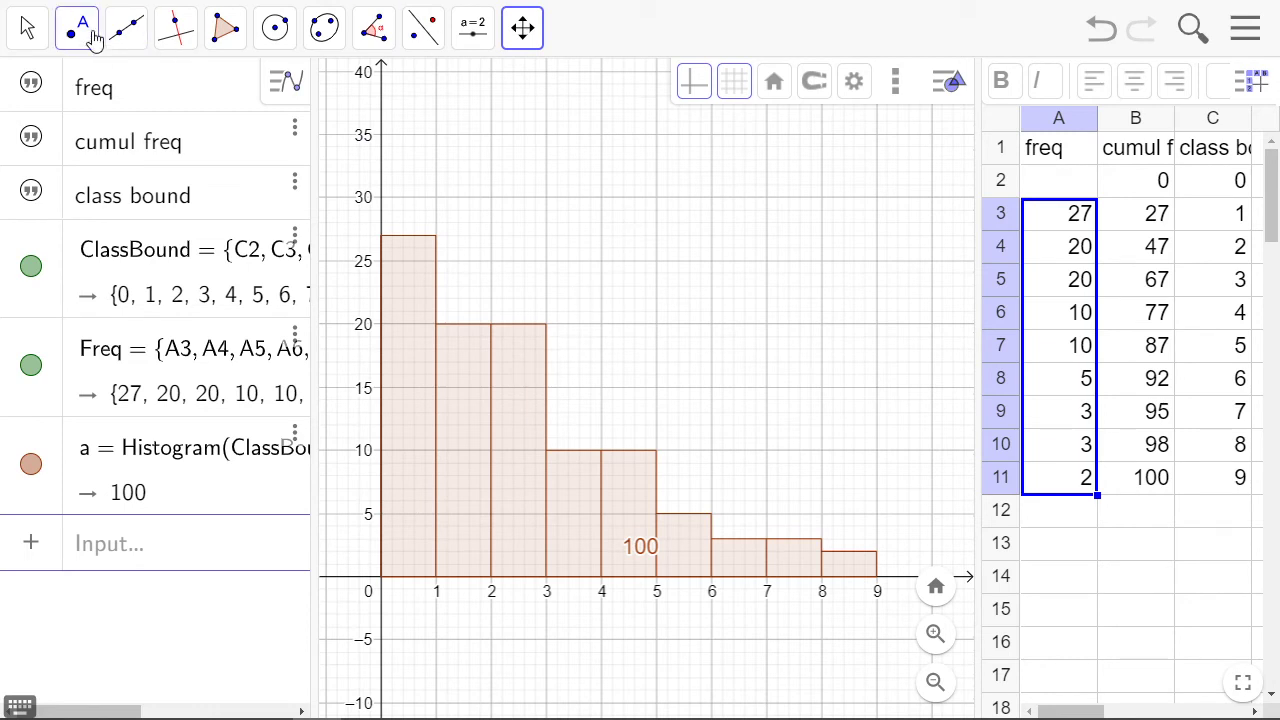
Hide the label of the histogram in the graphics view
left_click(27, 27)
left_click(80, 107)
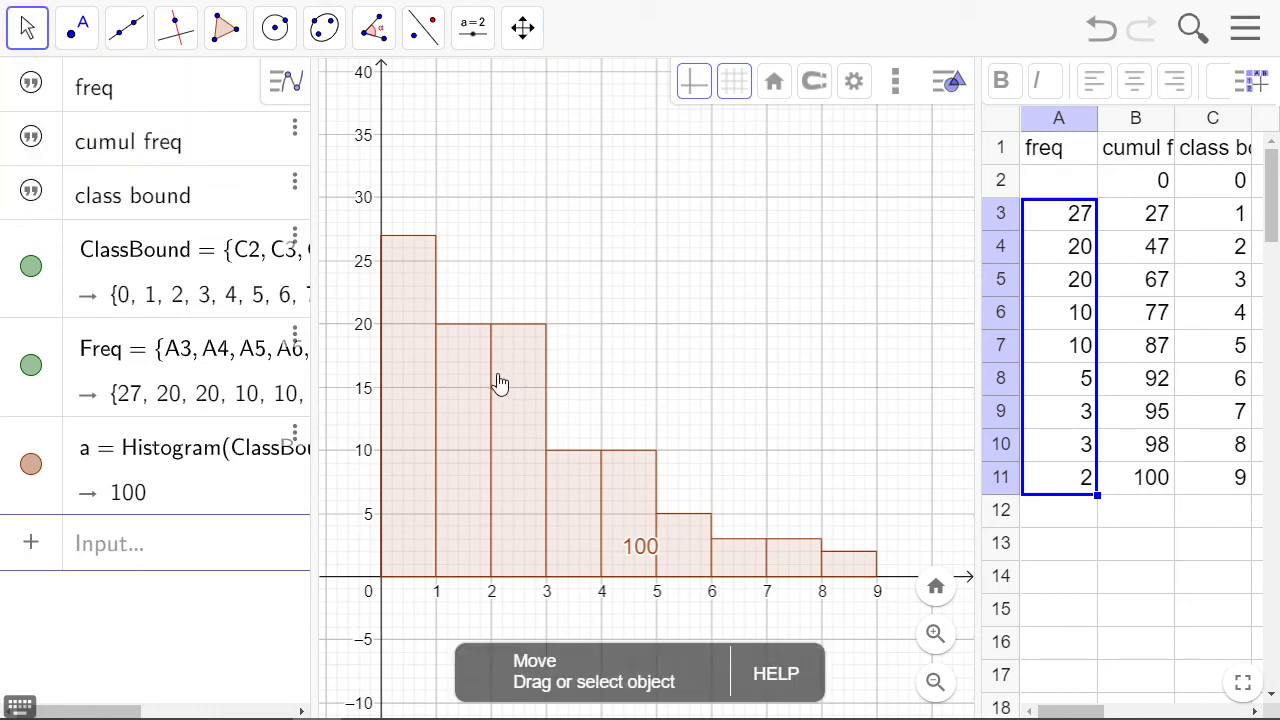
left_click(499, 378)
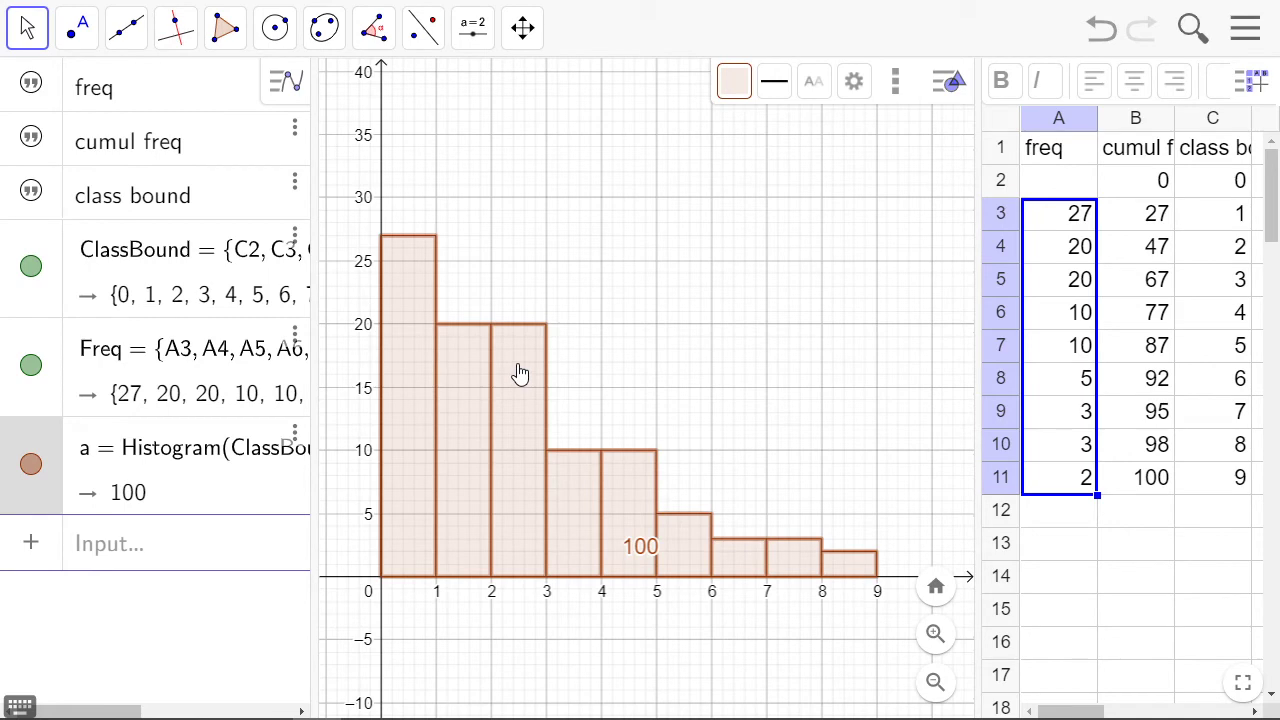
right_click(520, 374)
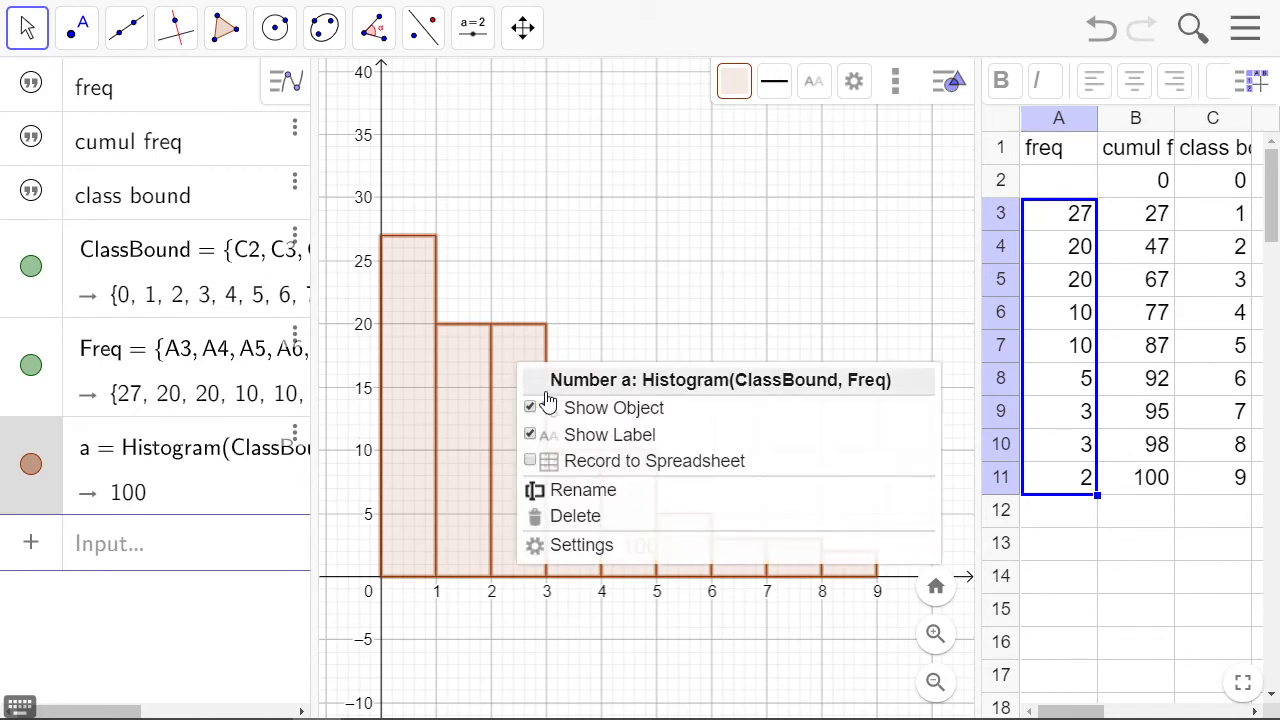
left_click(530, 441)
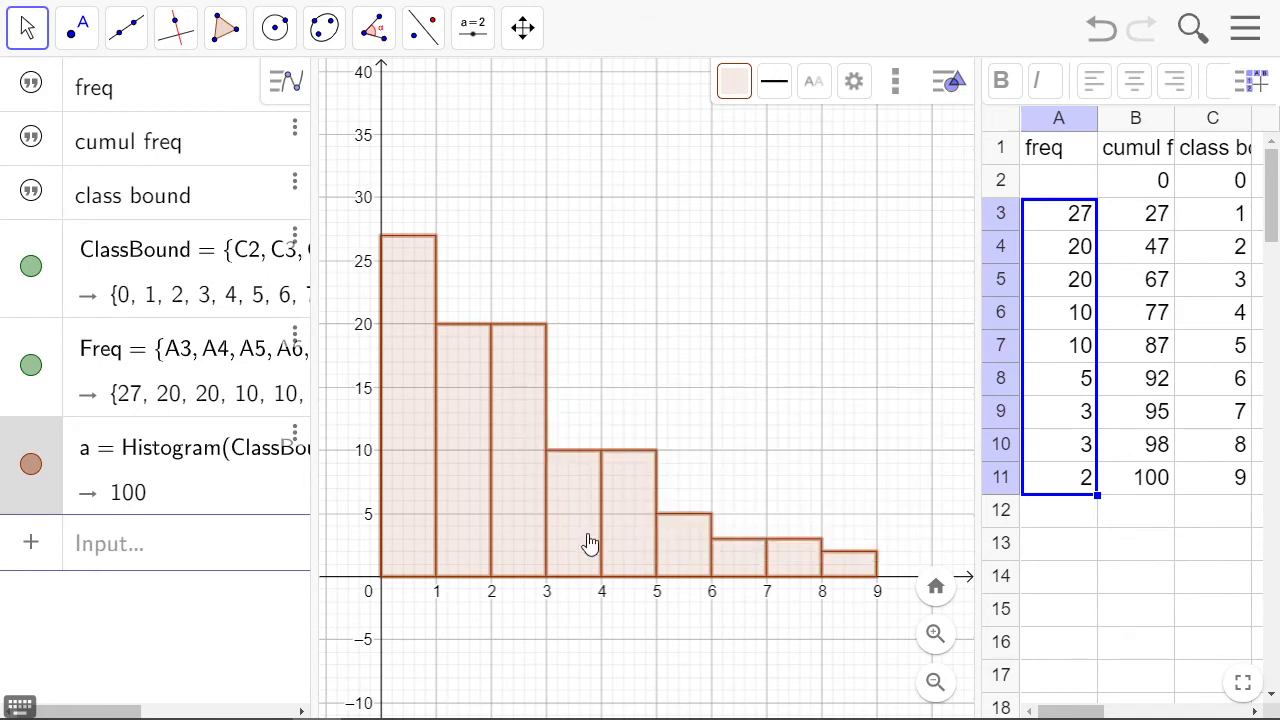
Recolour the histogram blue and increase its fill opacity
left_click(628, 333)
left_click(517, 417)
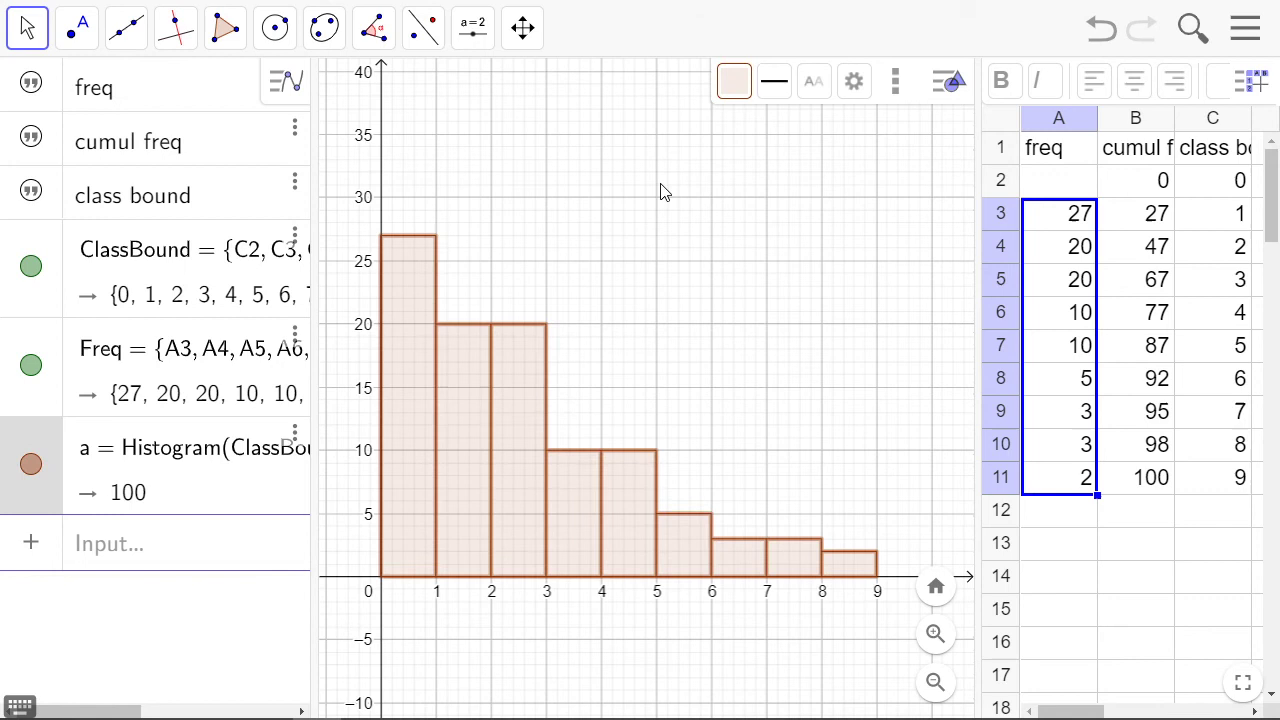
left_click(724, 88)
left_click(780, 124)
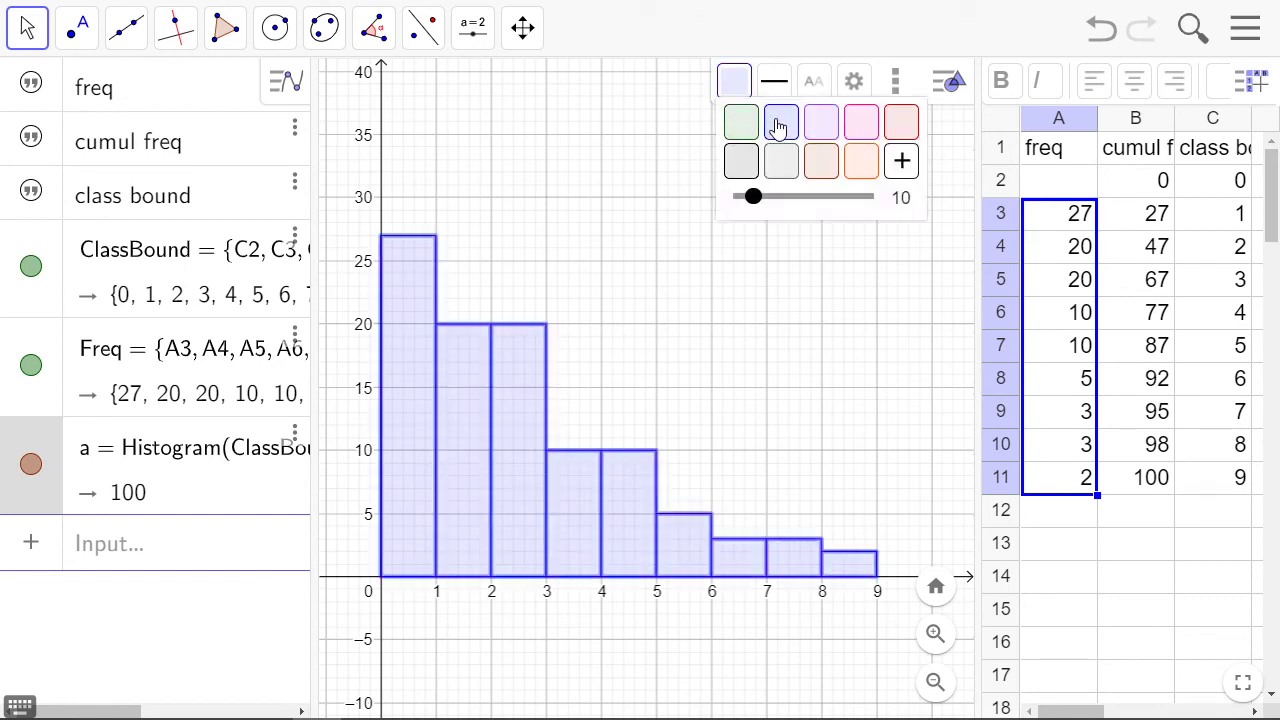
left_click_drag(757, 211, 785, 230)
left_click(731, 309)
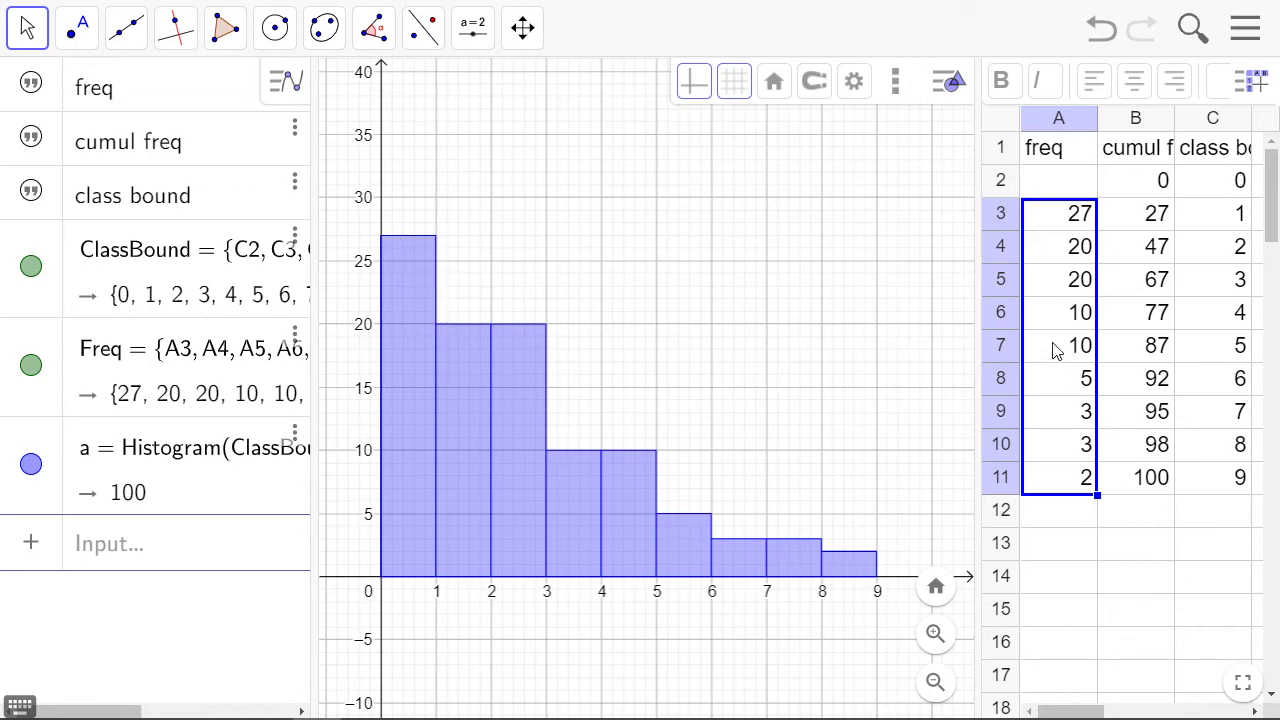
Widen the spreadsheet view to show the columns beyond the class boundaries and select cell D1
left_click_drag(977, 339, 820, 323)
left_click(1123, 168)
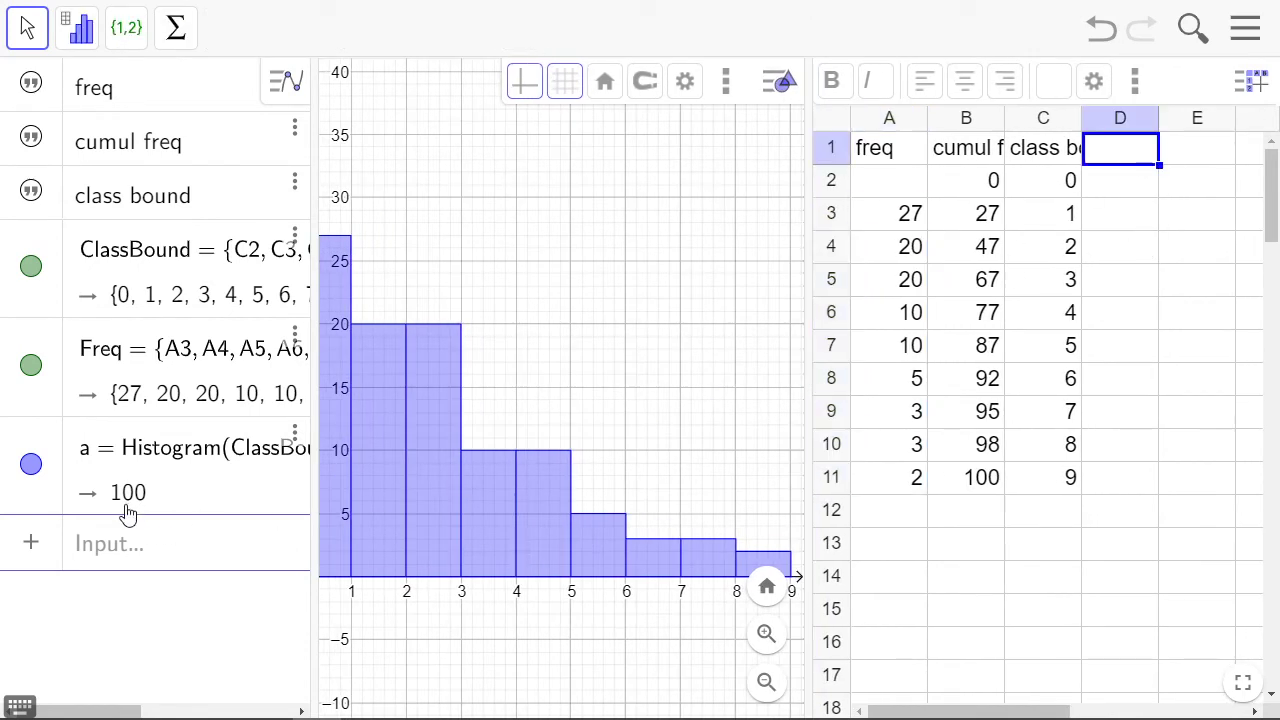
Enter the heading "per cent" in cell D1 of the spreadsheet
type("per")
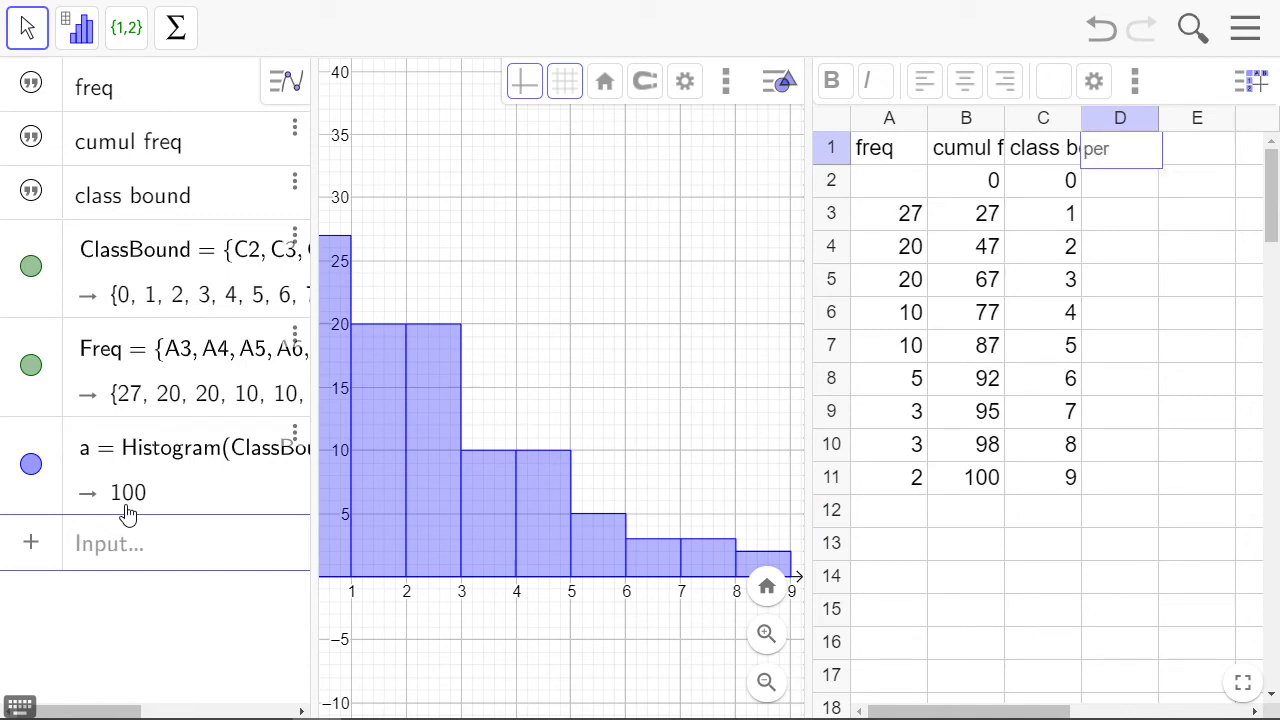
type(" cent")
key("Return")
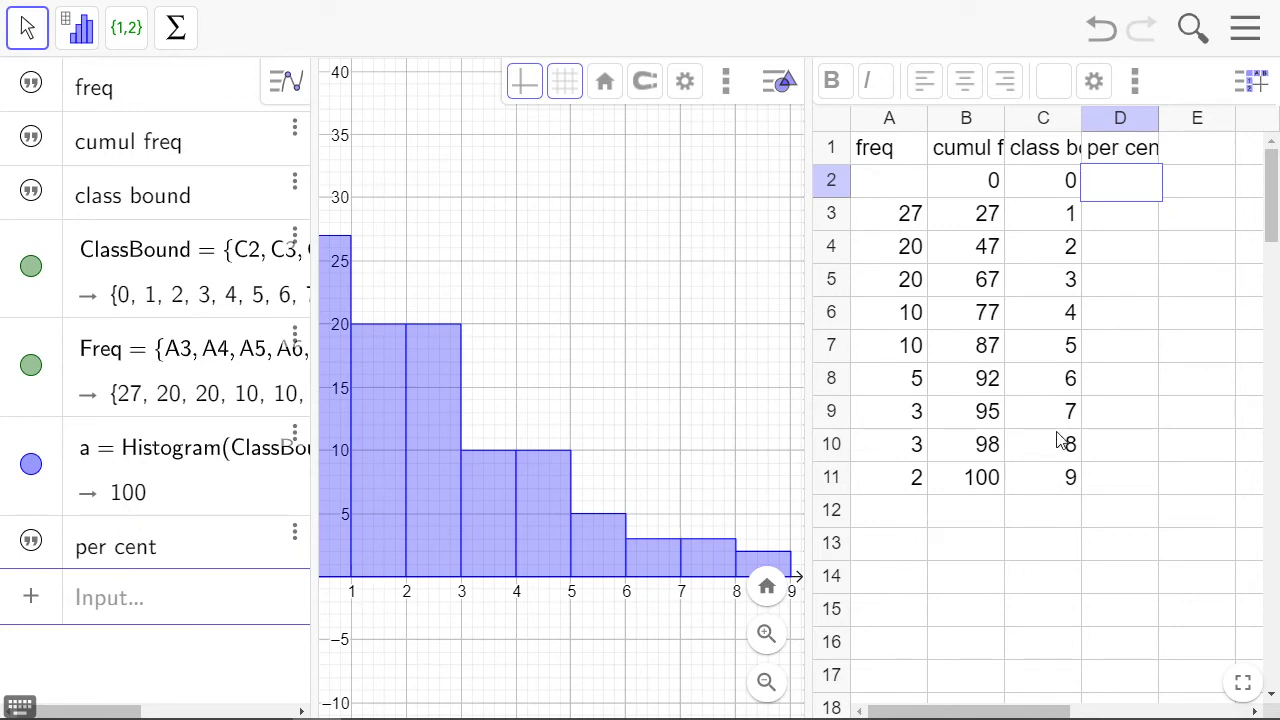
Enter the formula =B2/100*27 in cell D2 to scale the cumulative frequency to the tallest bar
left_click(876, 228)
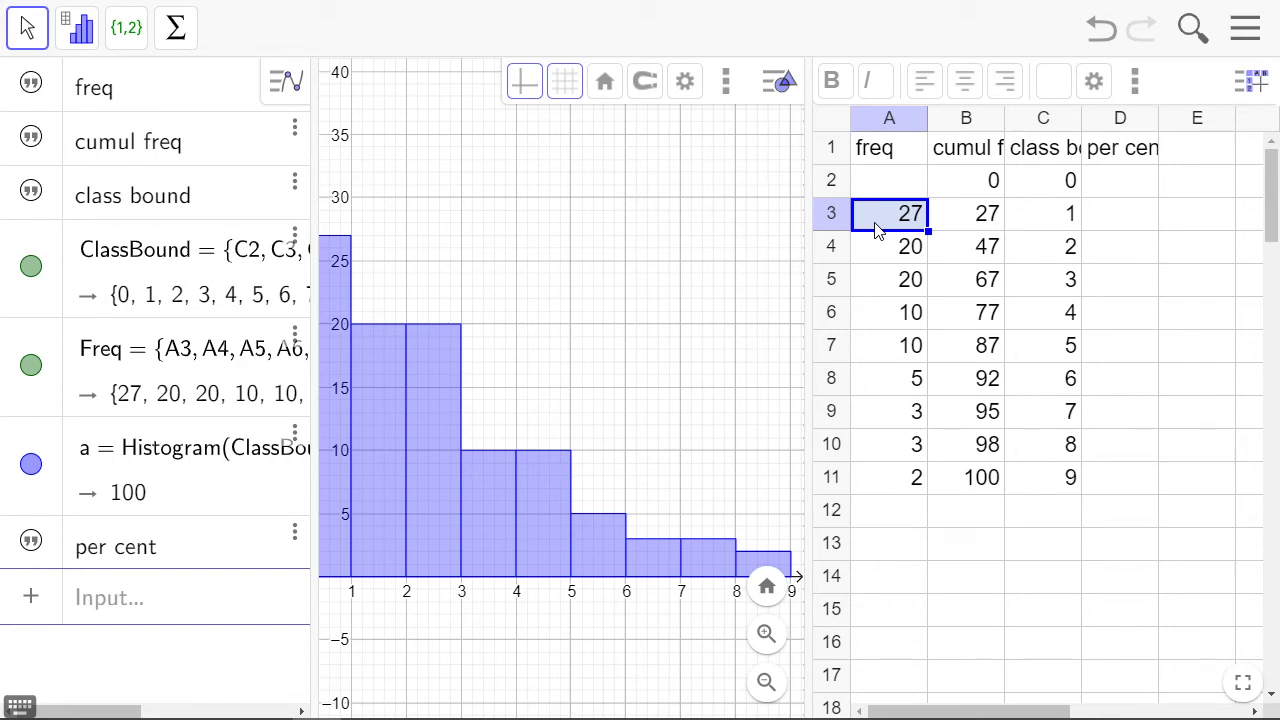
left_click(1133, 193)
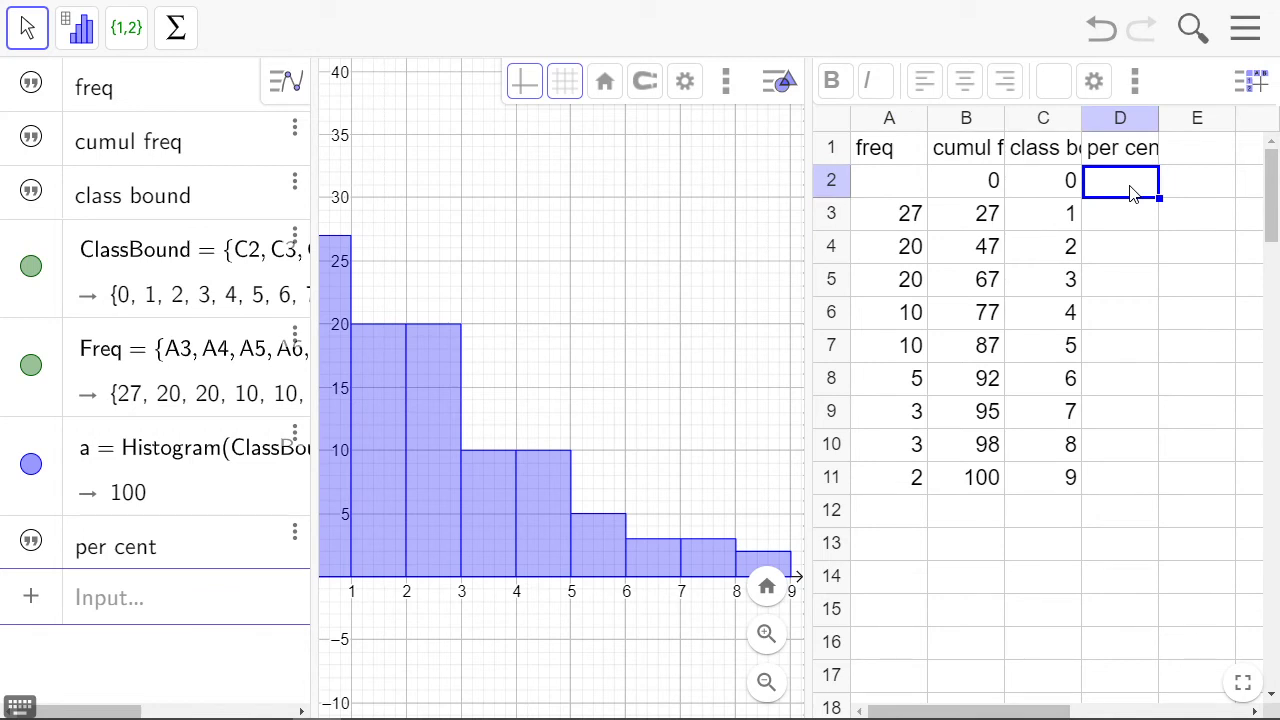
type("=")
left_click(985, 188)
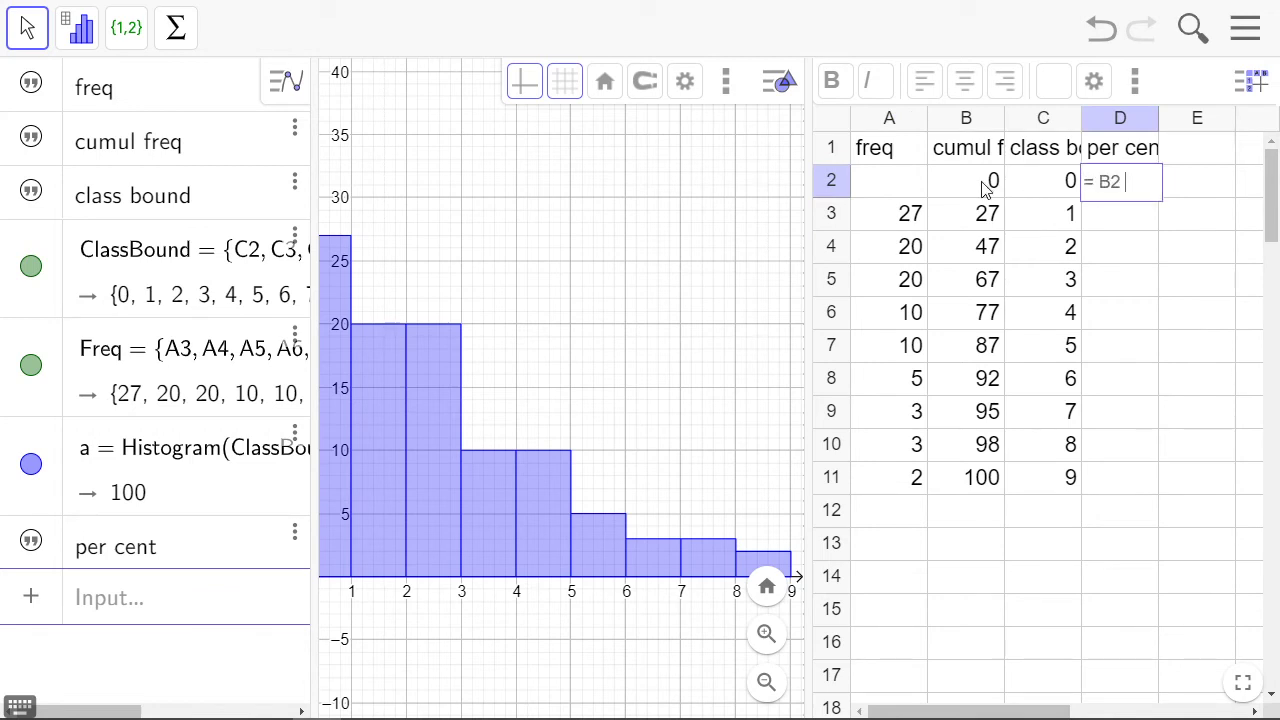
type("/100*27")
key("Return")
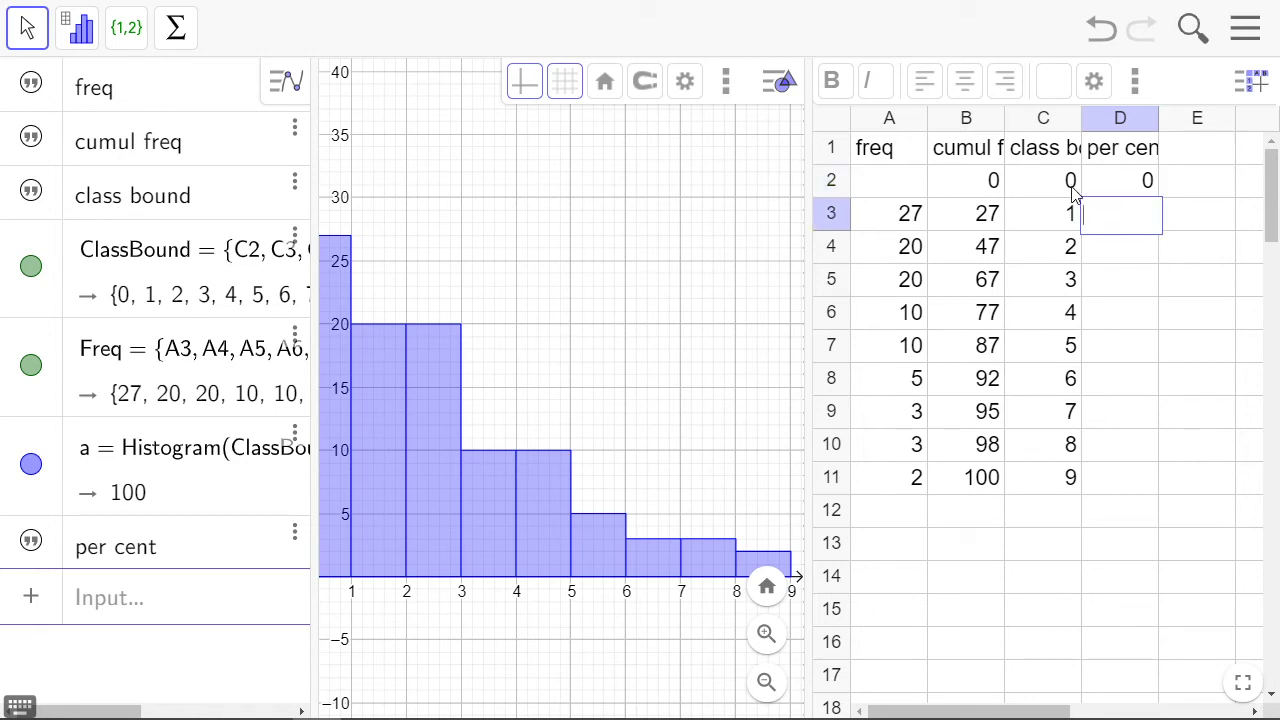
Copy the per cent formula from D2 down through cell D11
left_click(1101, 178)
left_click_drag(1160, 197, 1158, 481)
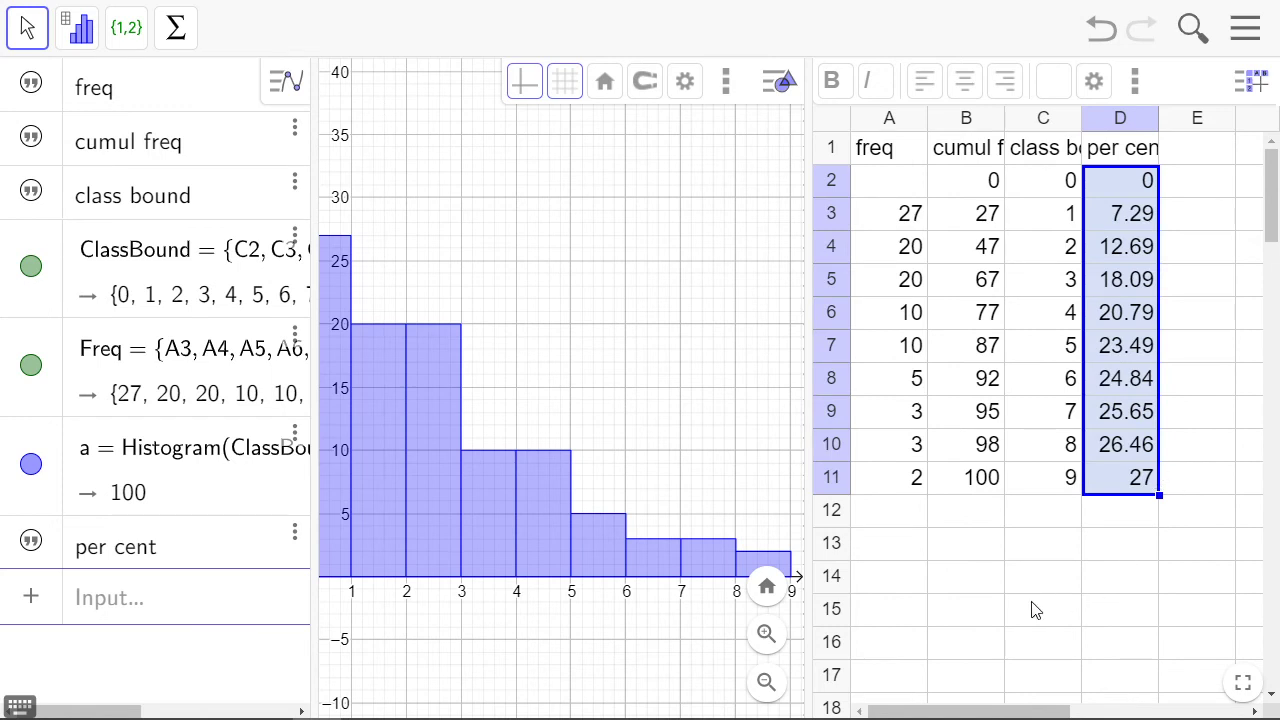
left_click(975, 617)
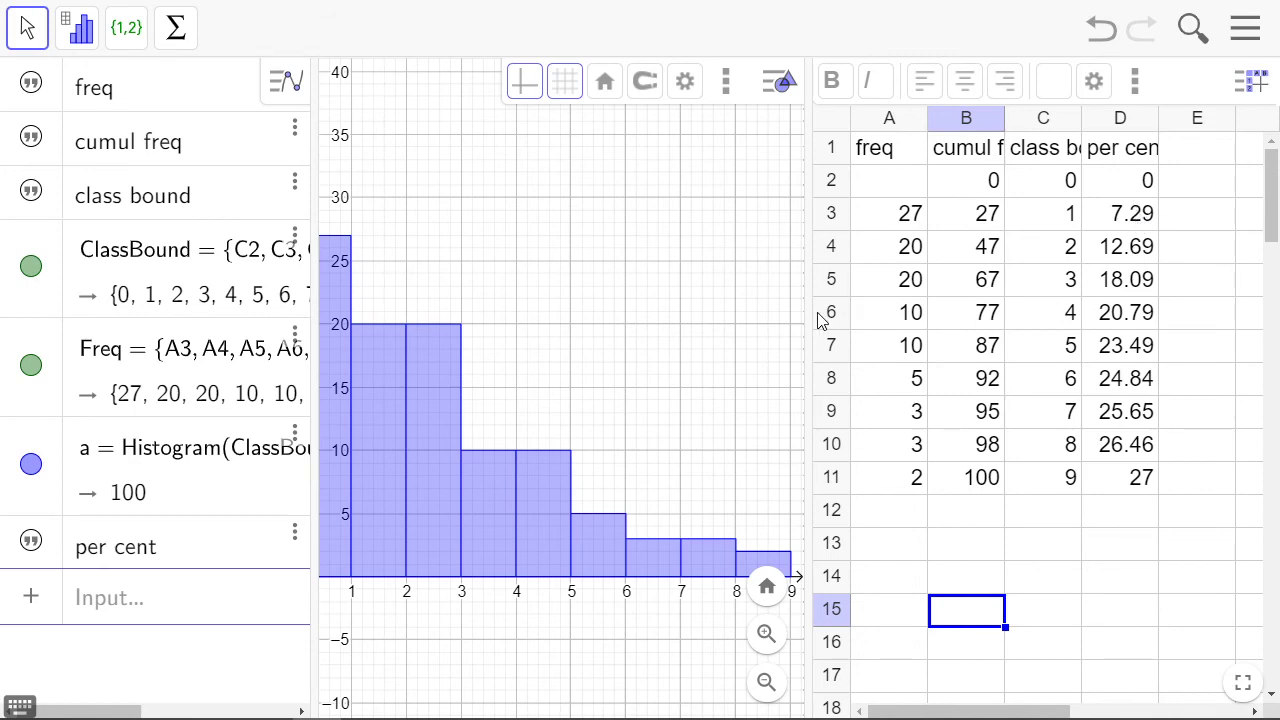
Create a polyline from the class boundary and per cent values in cells C2:D11
left_click_drag(809, 310, 864, 315)
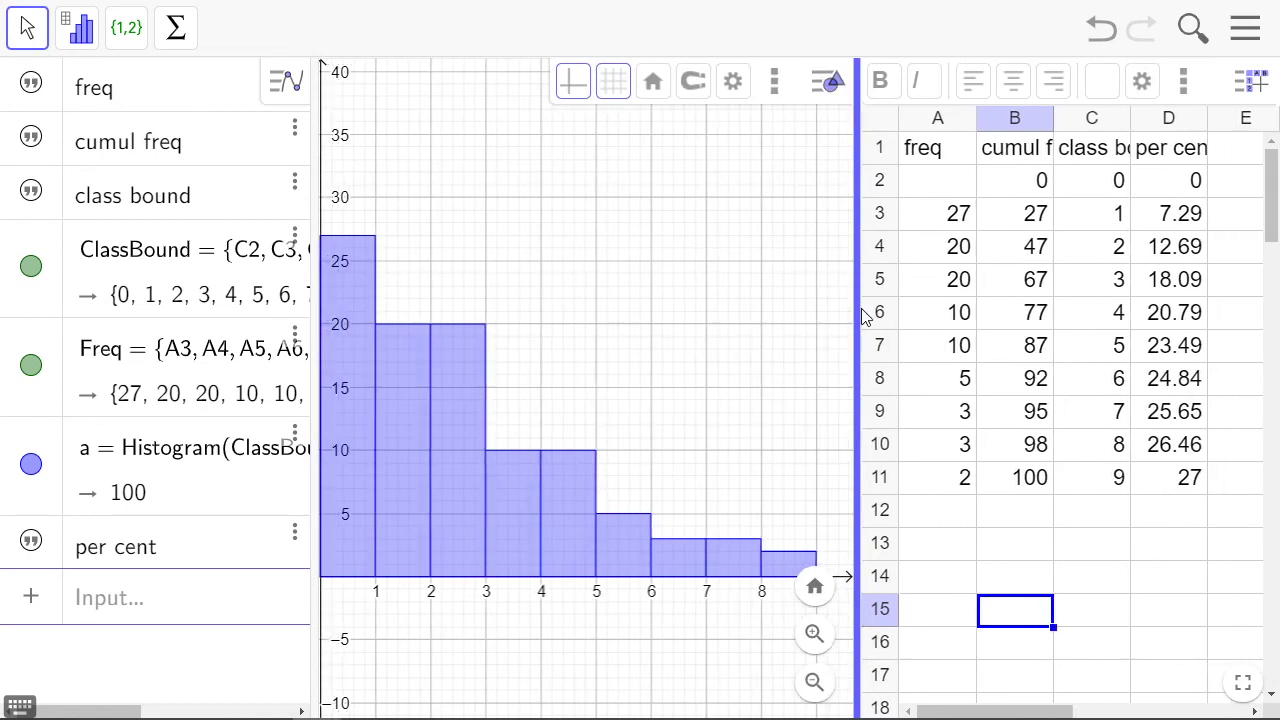
left_click(1093, 182)
left_click(1092, 179)
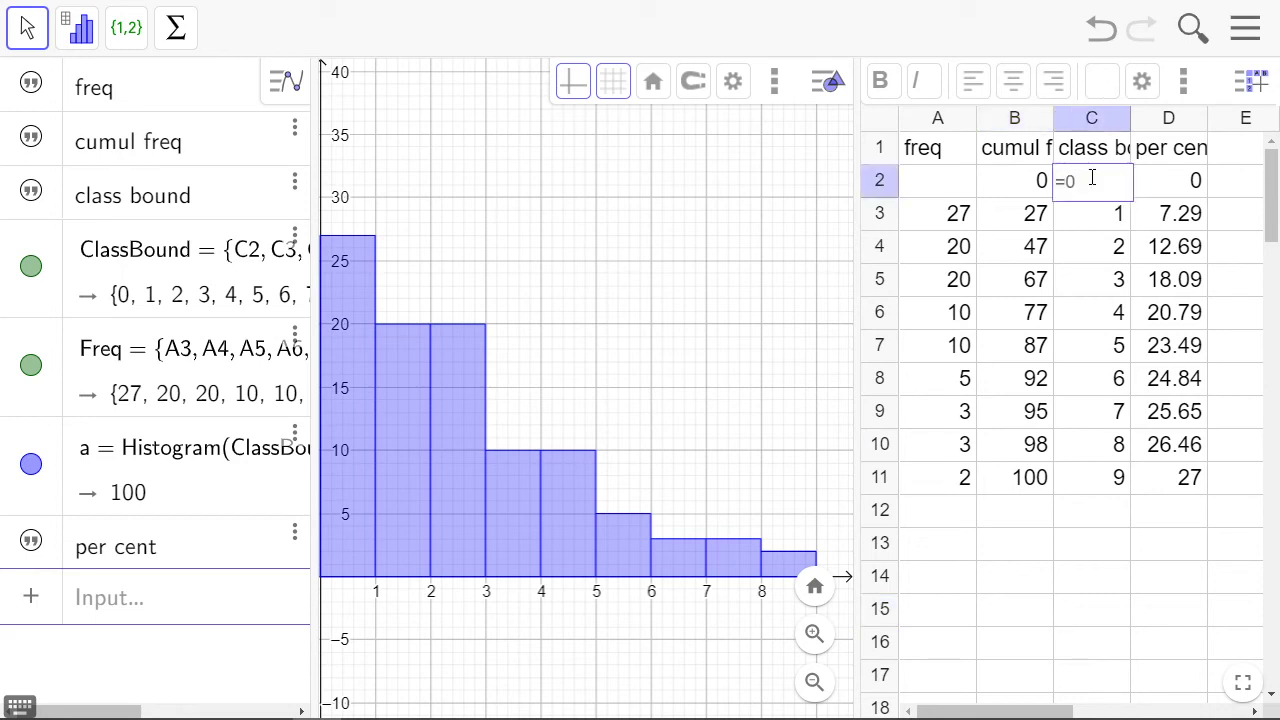
left_click(1236, 163)
left_click(1075, 186)
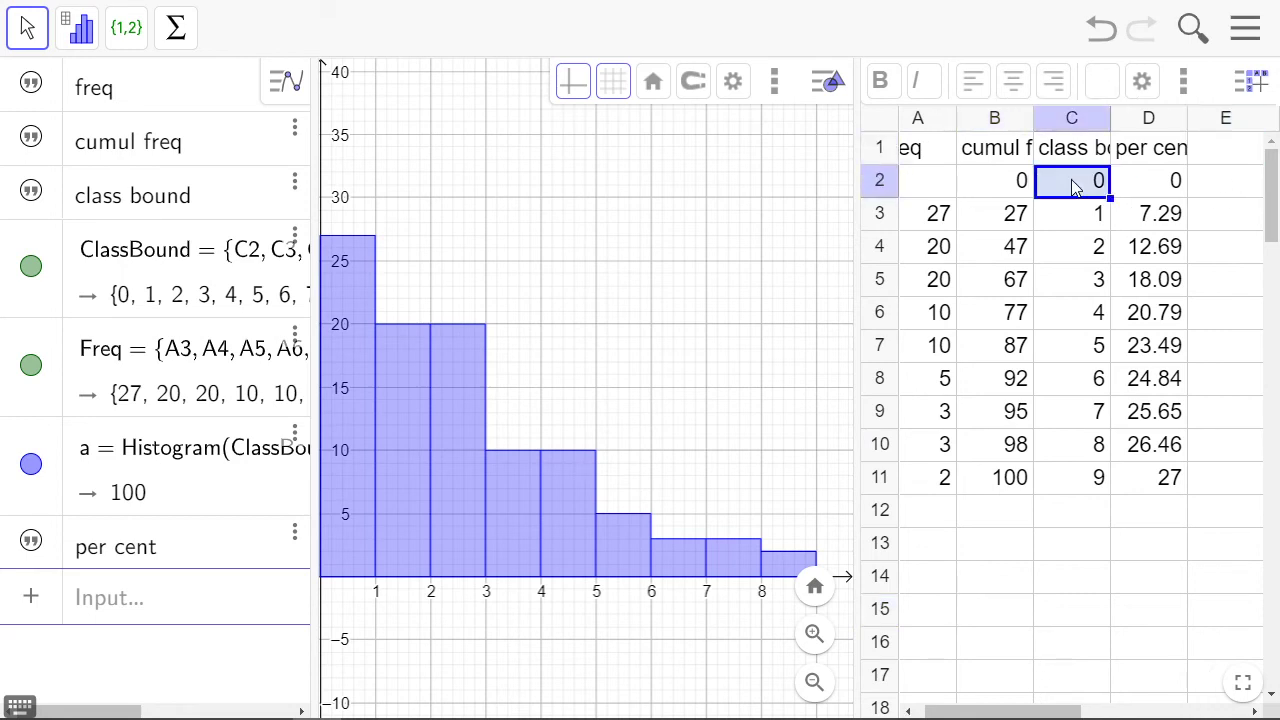
left_click_drag(1075, 186, 1148, 482)
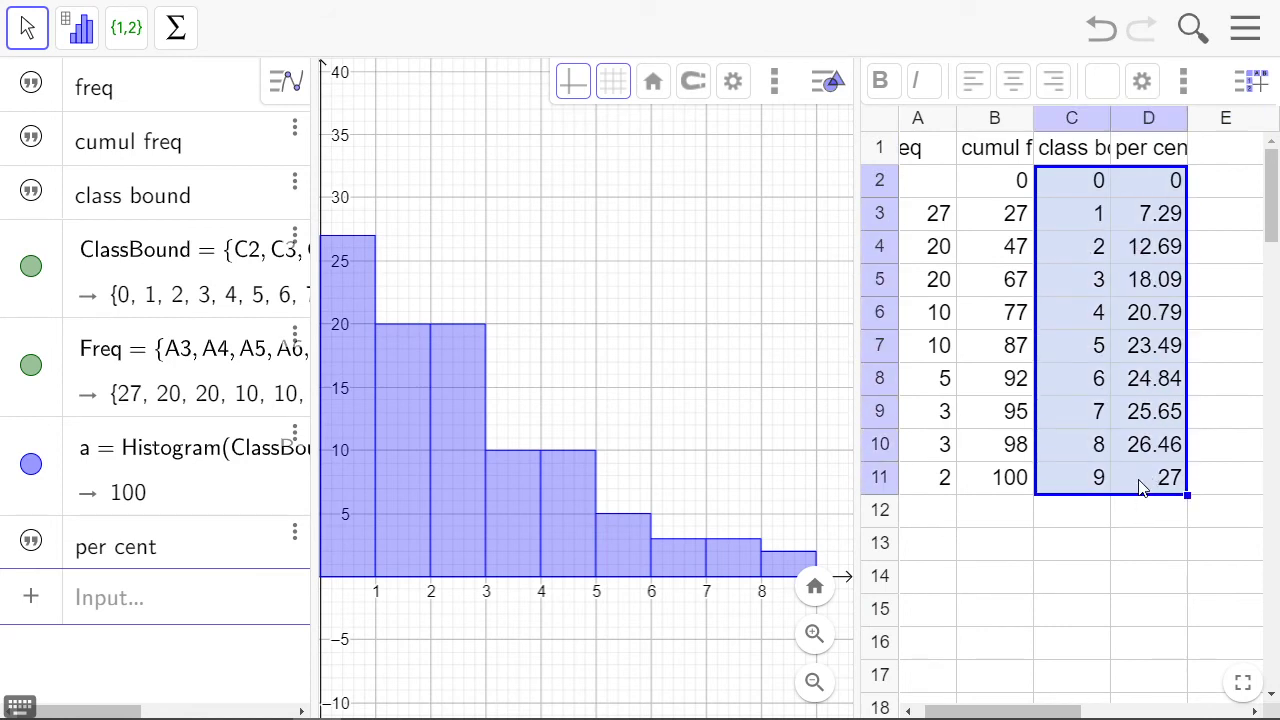
right_click(1141, 488)
mouse_move(1090, 620)
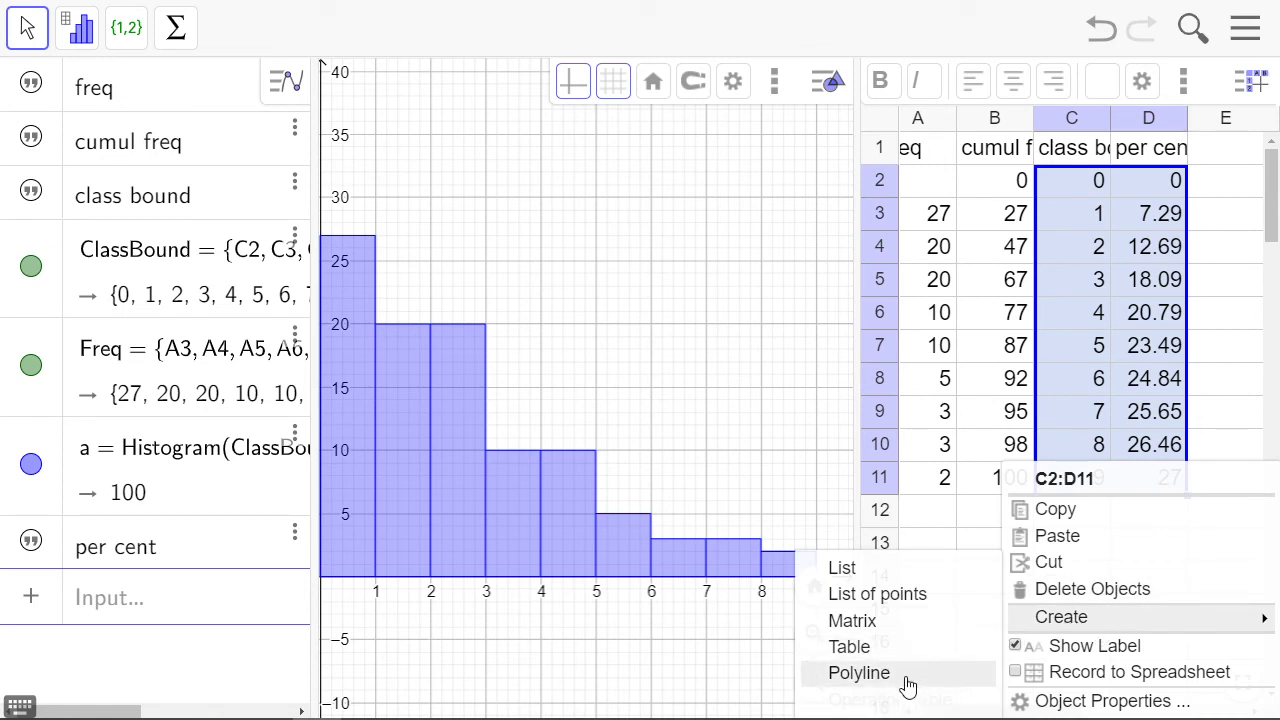
left_click(858, 673)
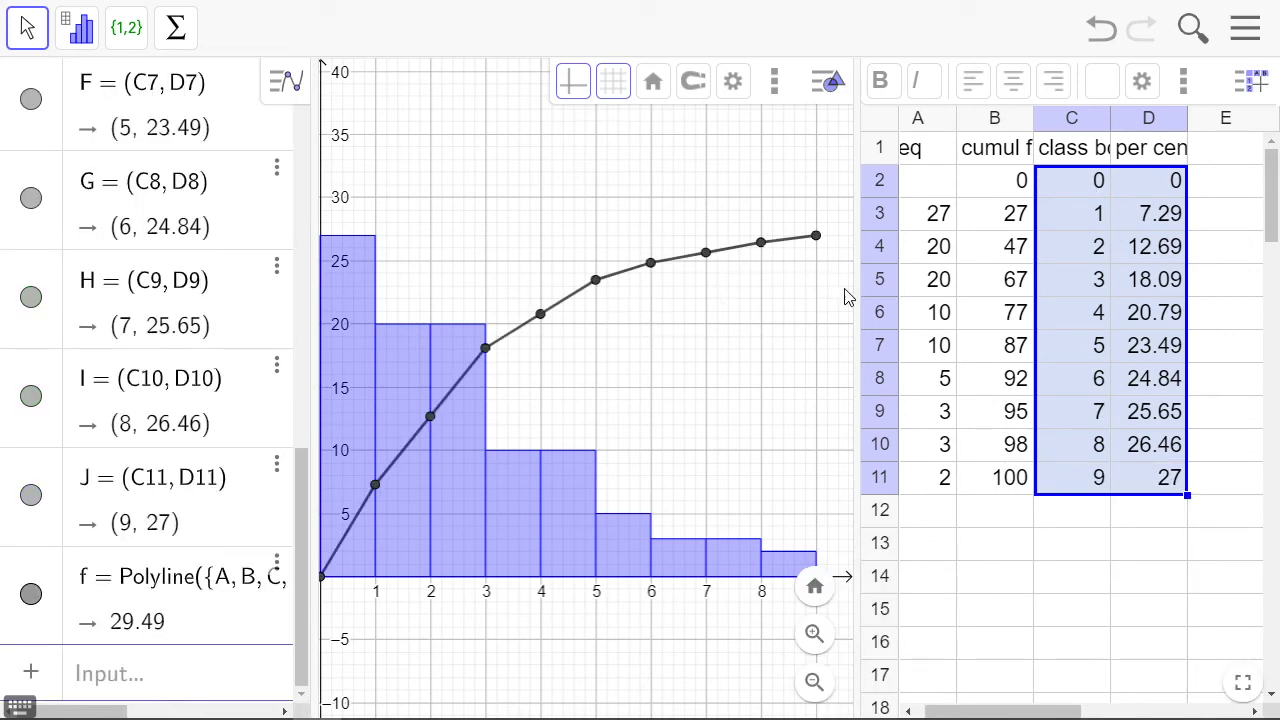
Recolour points A to J and the polyline f red together
left_click_drag(855, 296, 923, 310)
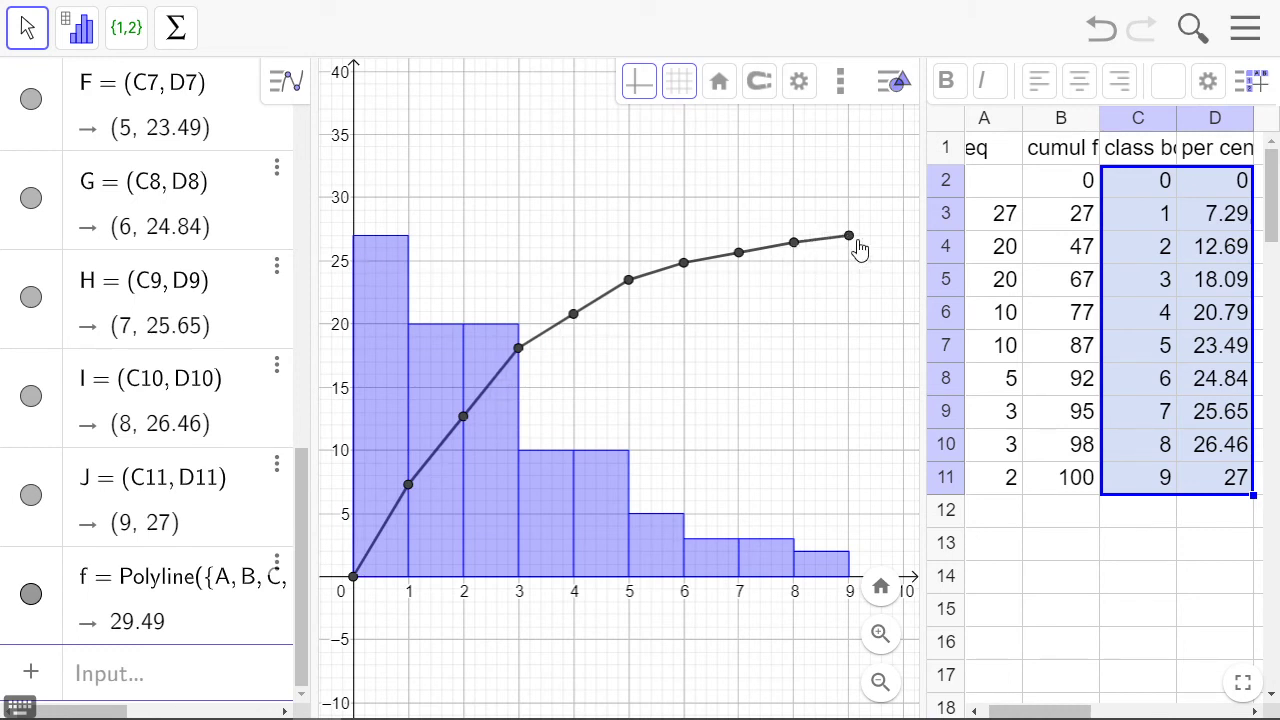
left_click(58, 565)
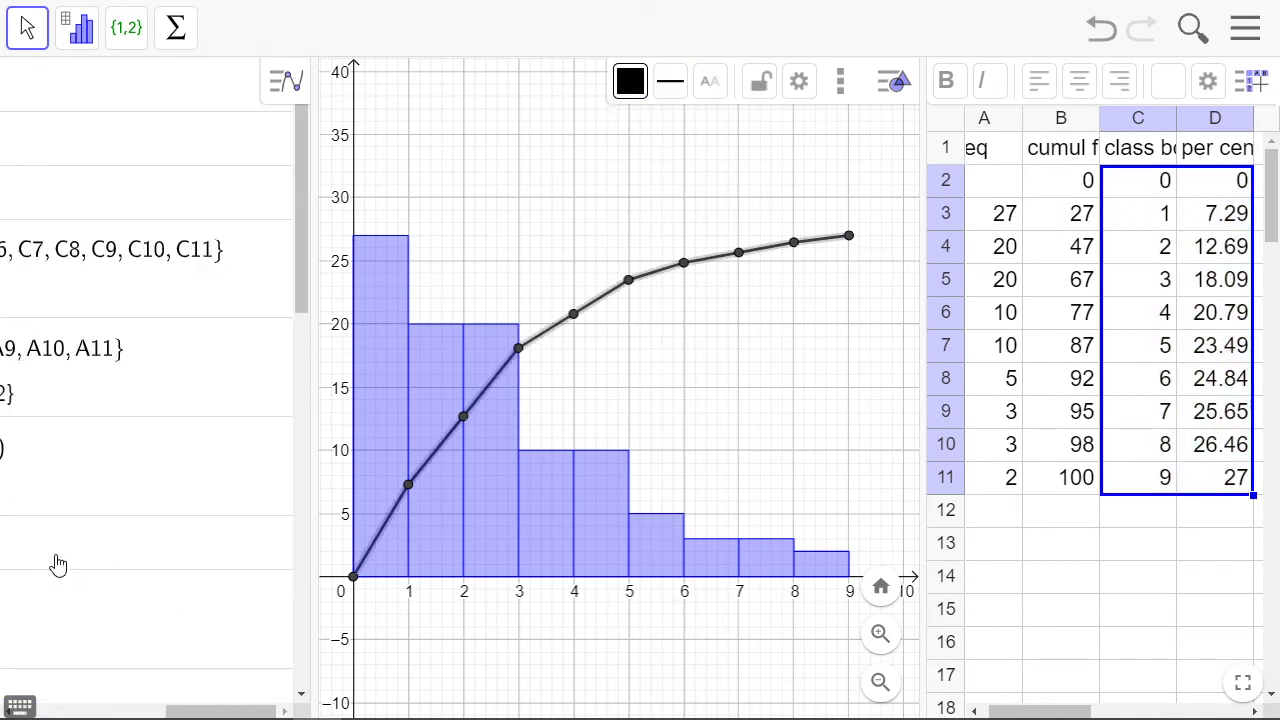
left_click_drag(195, 711, 30, 711)
scroll(23, 534, "down", 3)
left_click(51, 357)
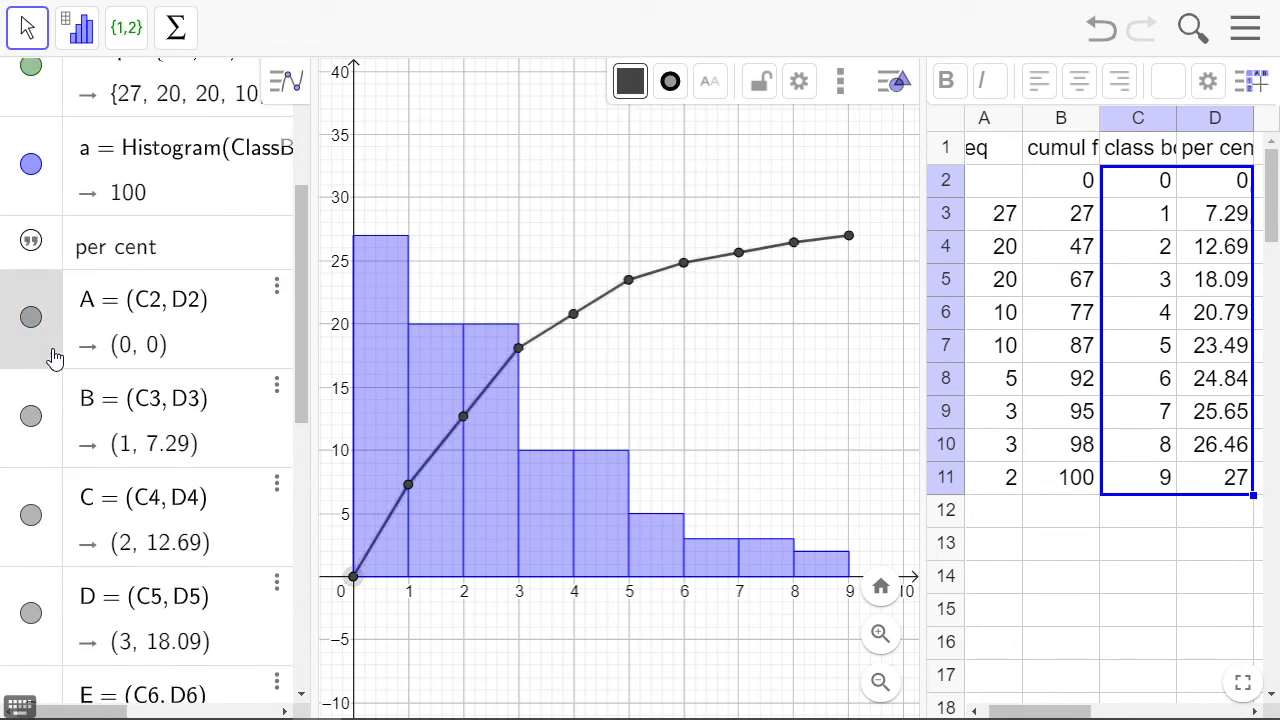
scroll(52, 380, "down", 5)
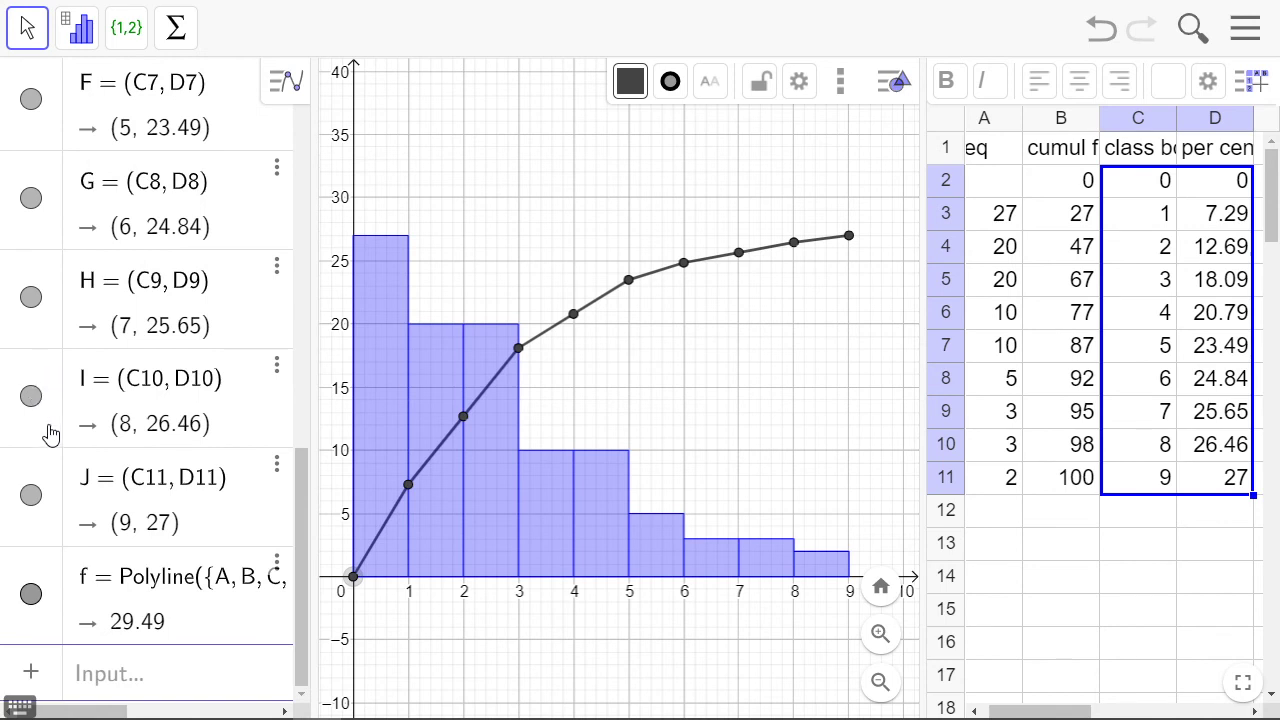
left_click(36, 569, "shift")
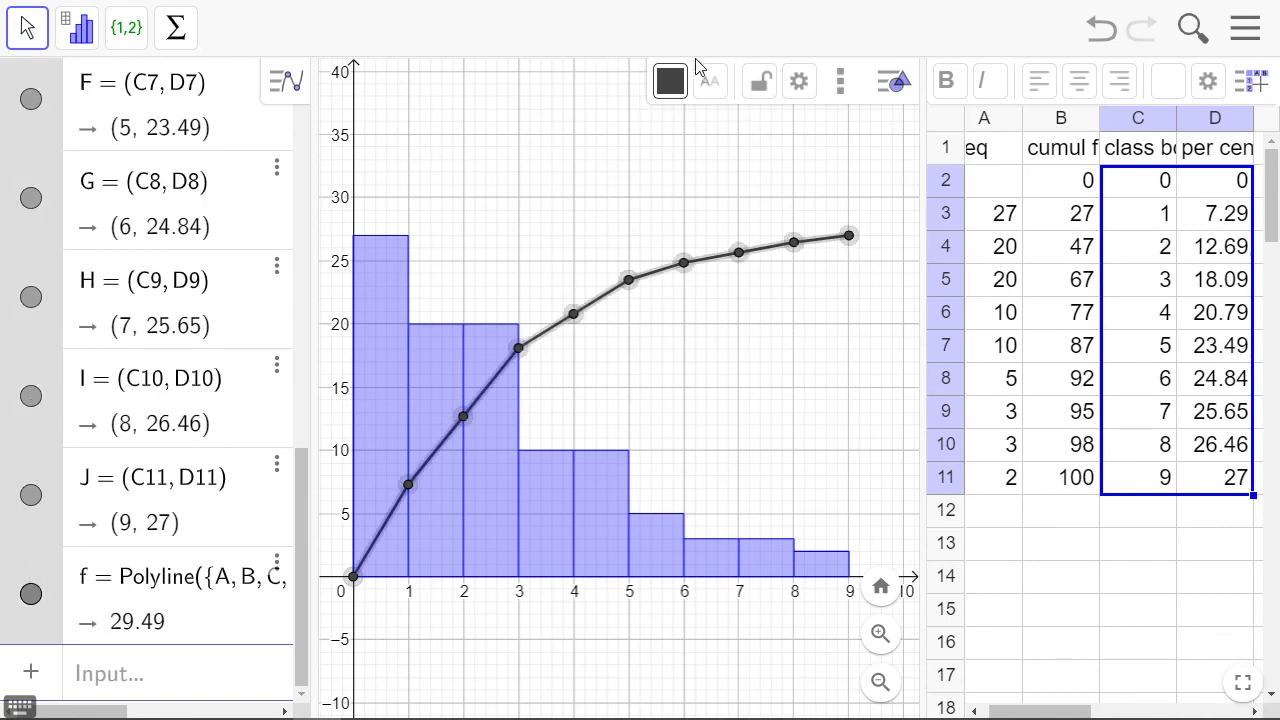
left_click(670, 80)
left_click(833, 130)
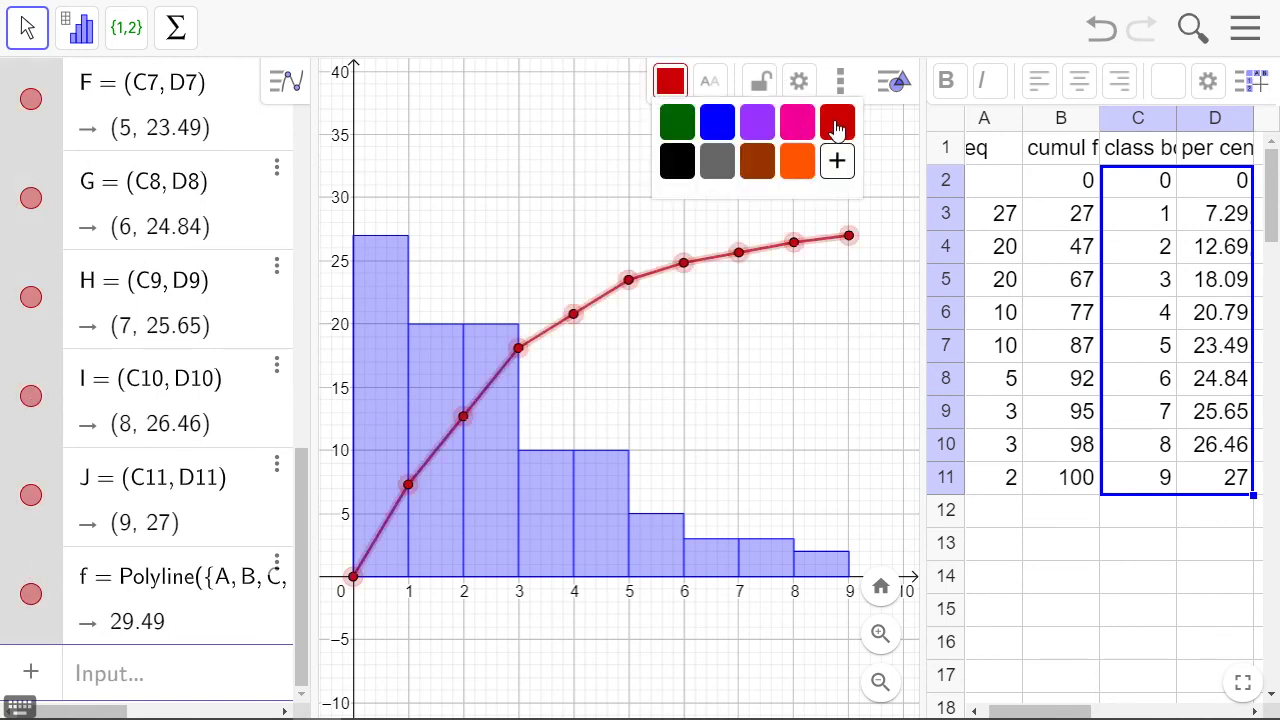
left_click(774, 360)
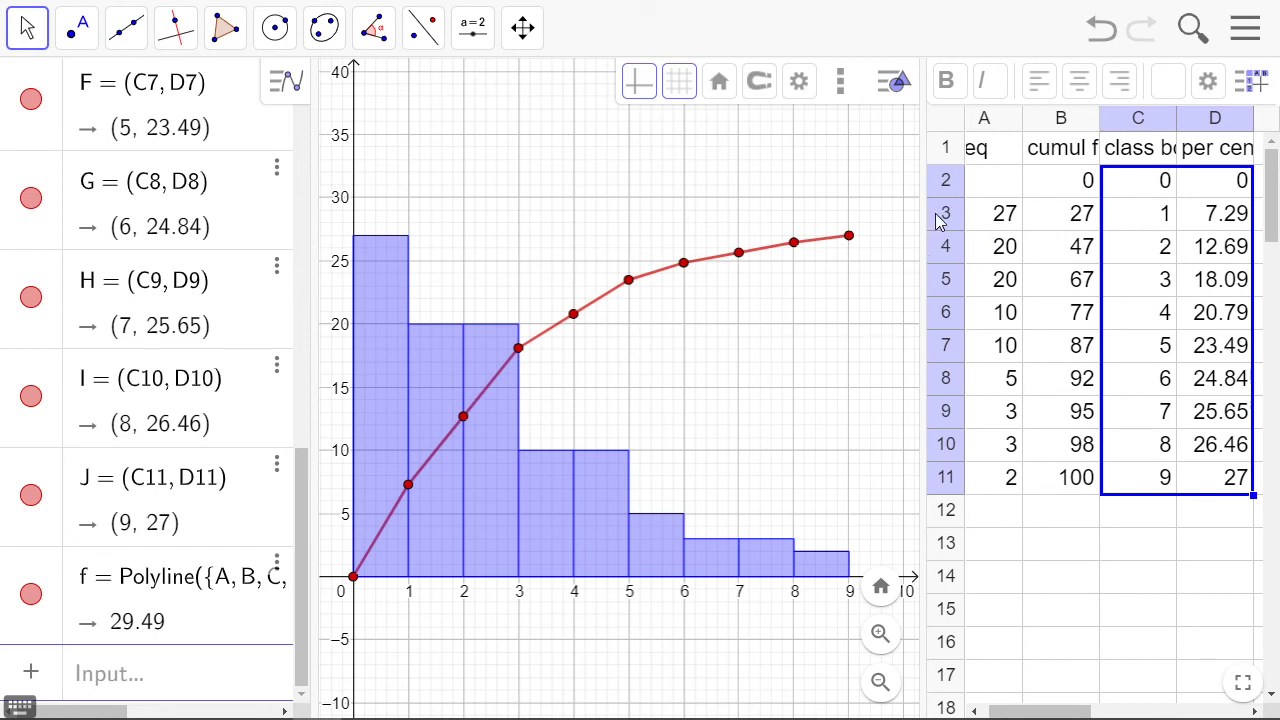
Widen the graphics view and limit both the x-axis and the y-axis to the positive direction only
left_click_drag(922, 214, 1012, 218)
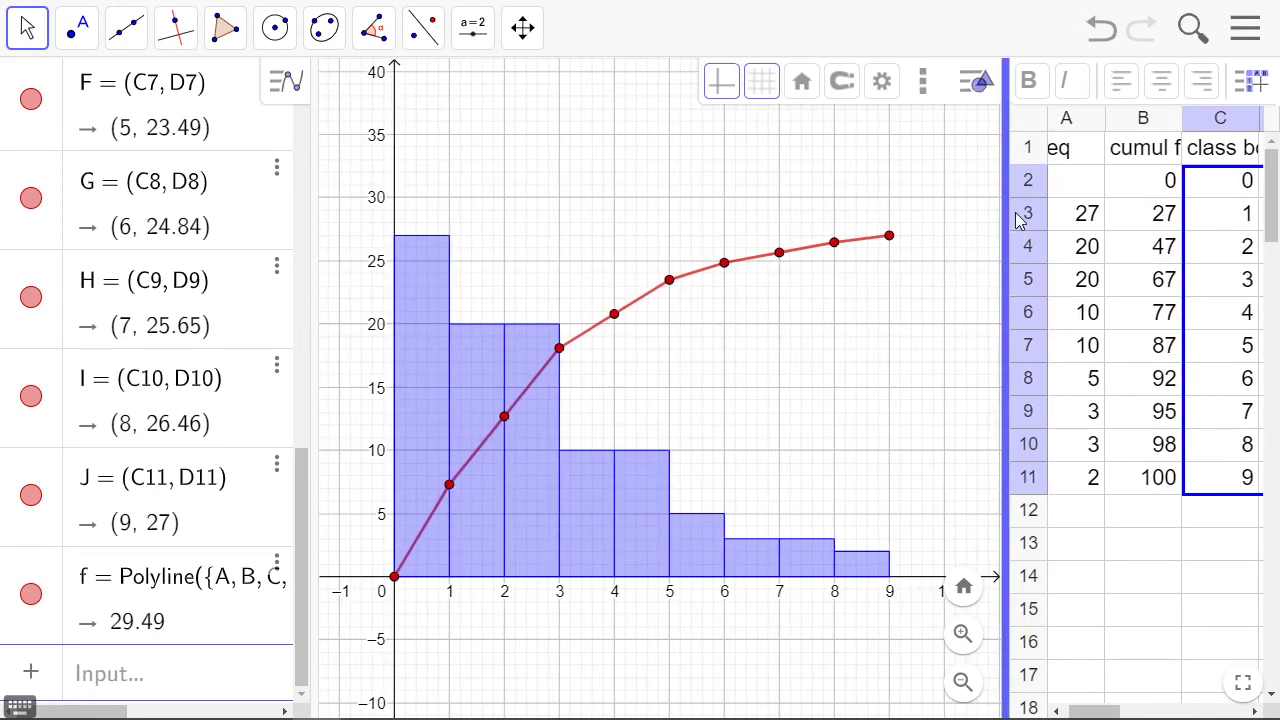
left_click_drag(829, 306, 810, 280)
right_click(786, 307)
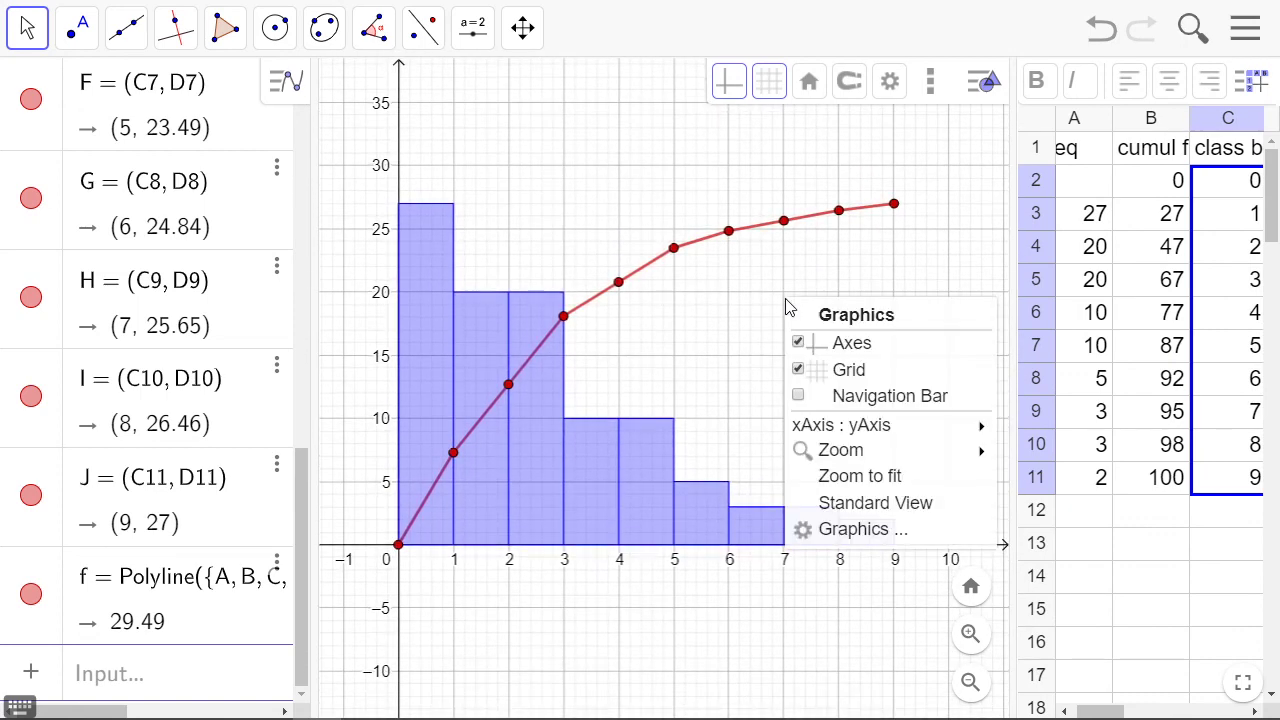
left_click(901, 533)
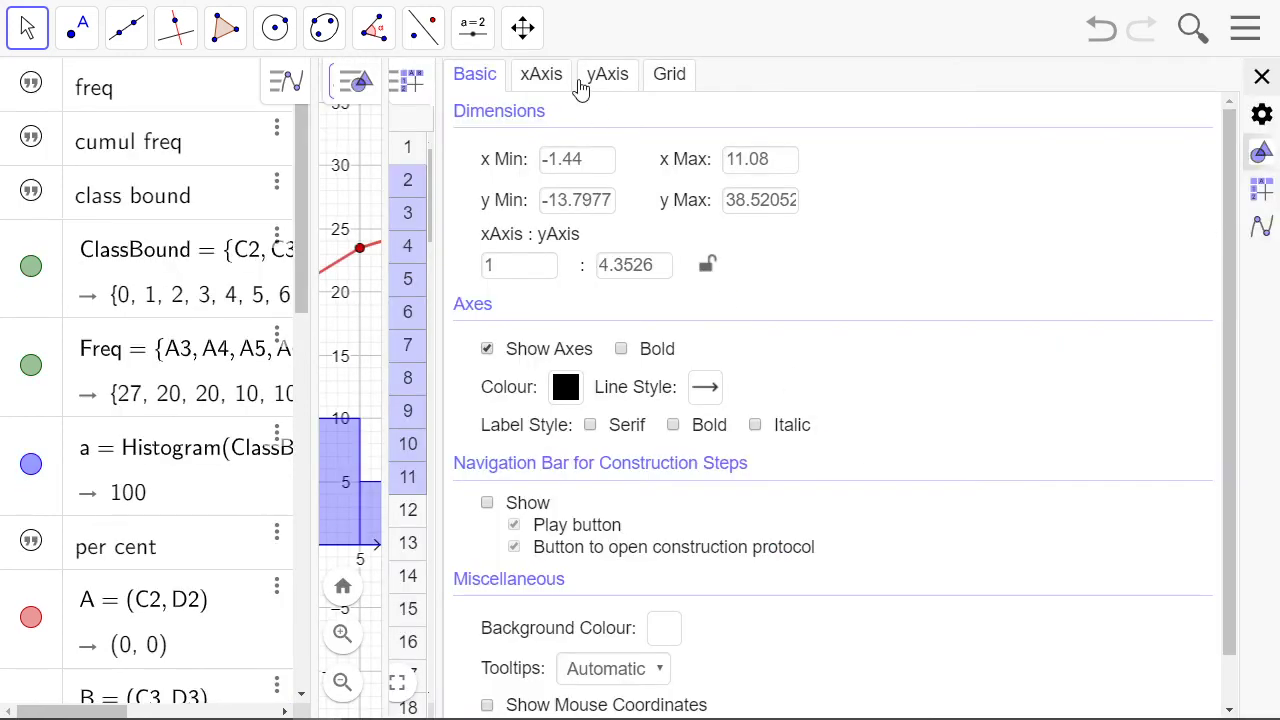
left_click(532, 78)
left_click(460, 178)
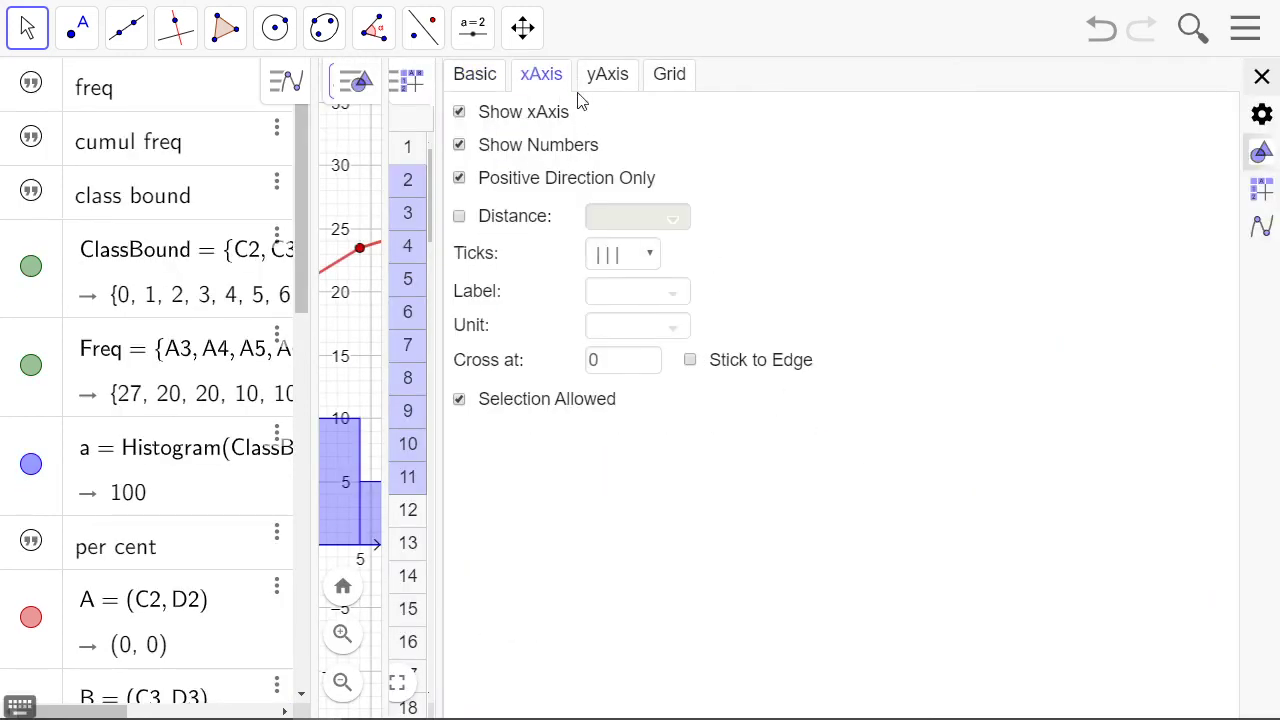
left_click(601, 76)
left_click(460, 178)
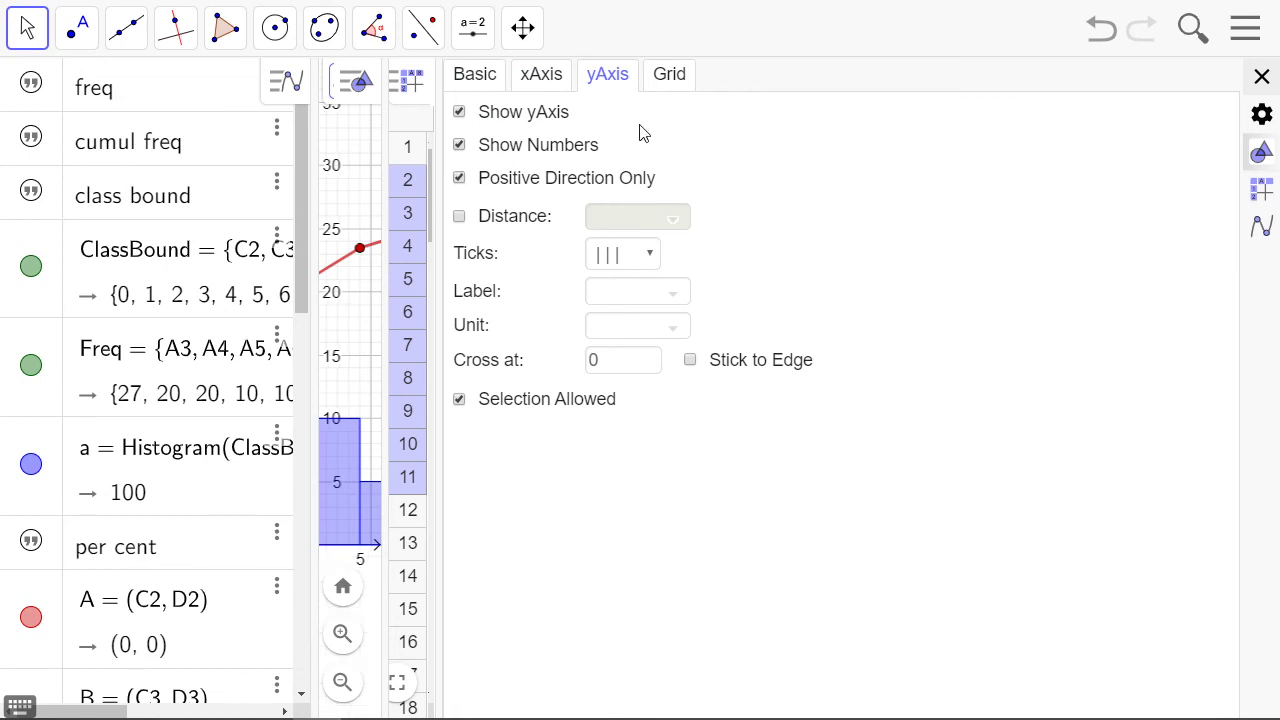
Hide the grid in the graphics view and close the settings
left_click(670, 78)
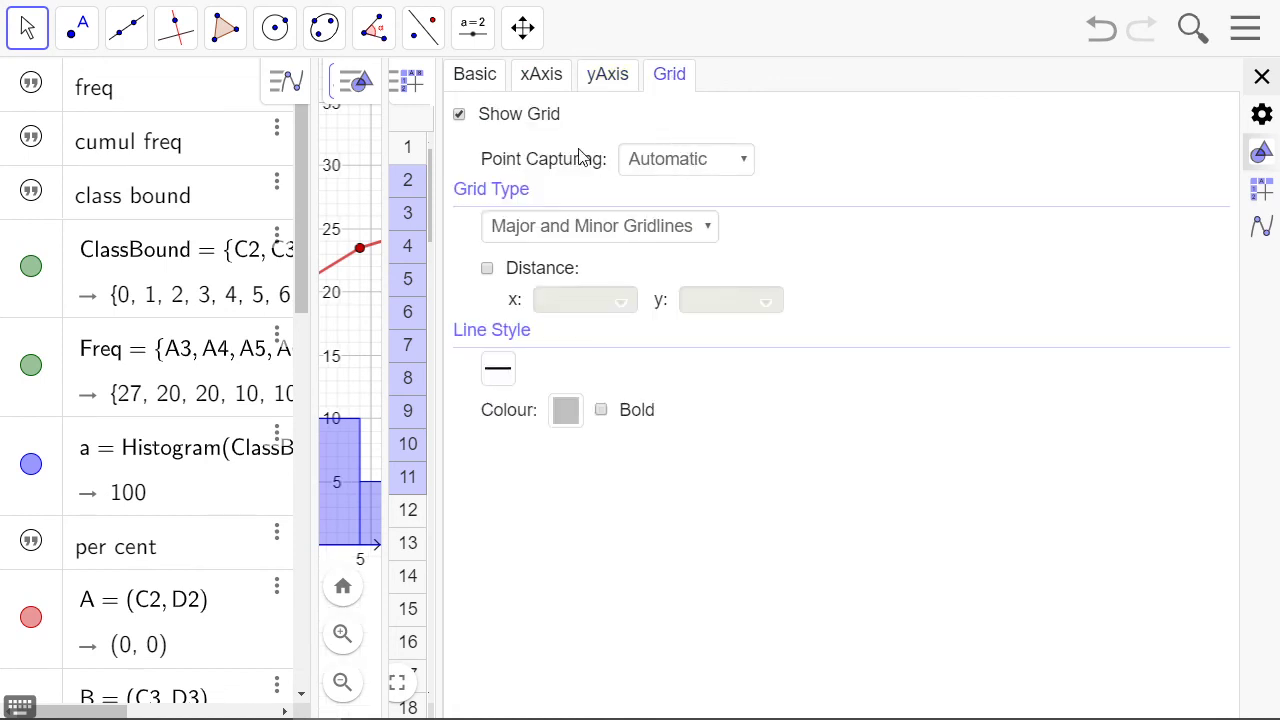
left_click(459, 115)
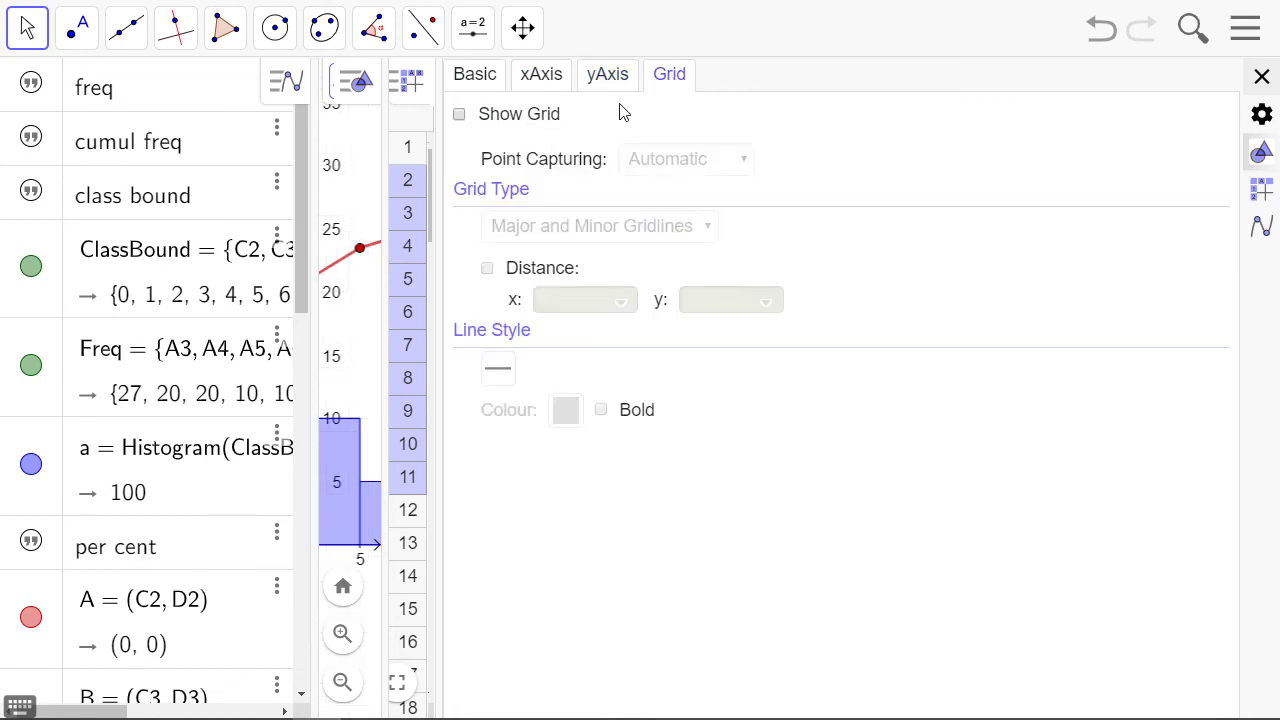
left_click(1262, 78)
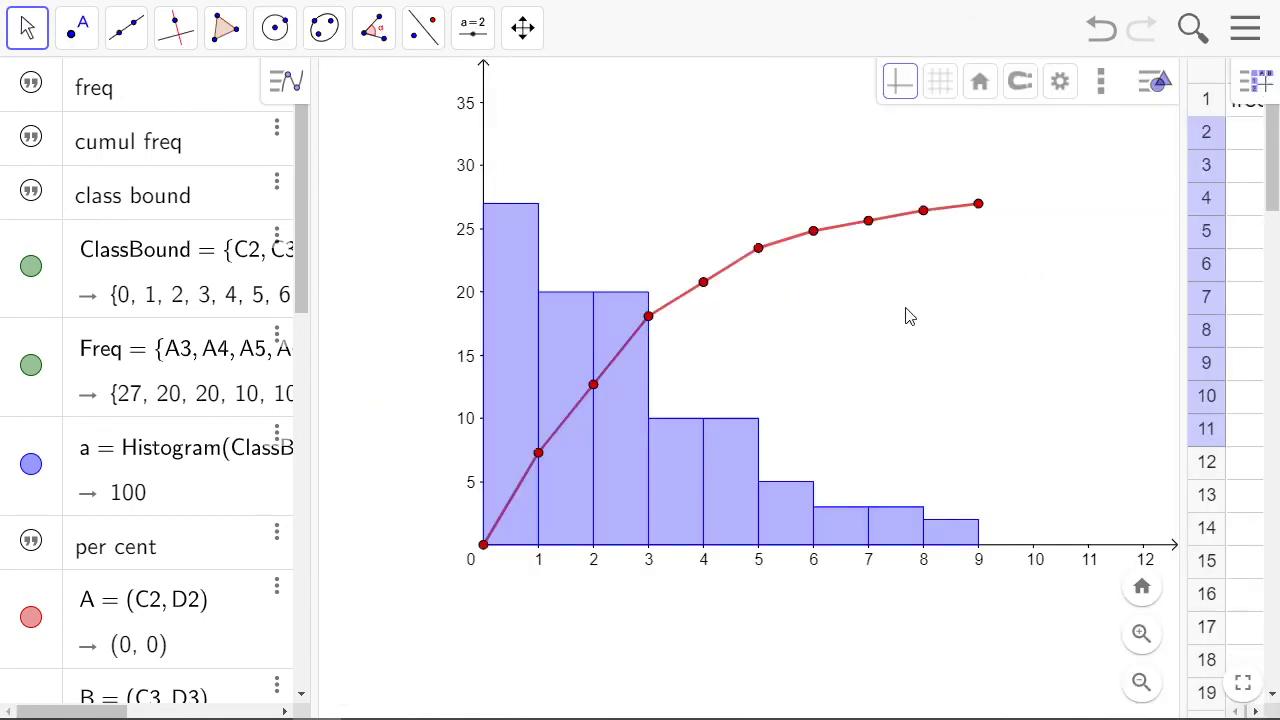
Create an Interval from point (0, 27) to point (9, 27) as the horizontal line across the top of the chart
scroll(211, 534, "down", 10)
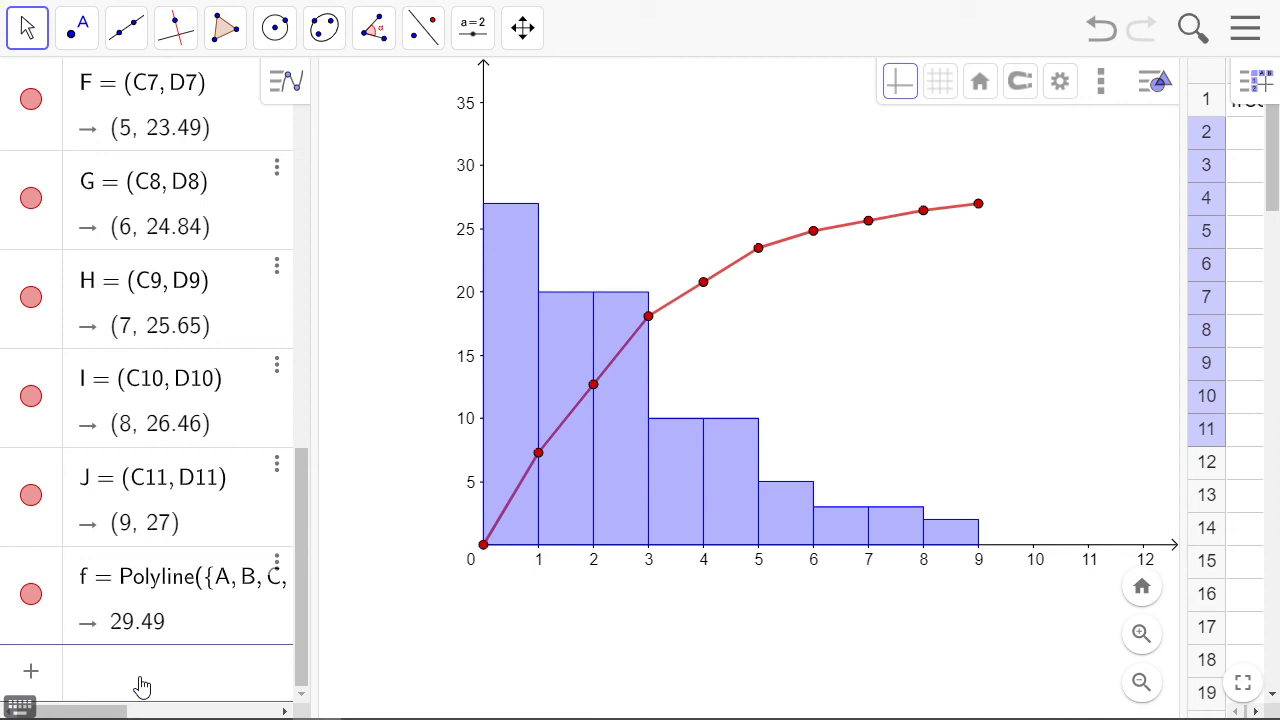
type("int")
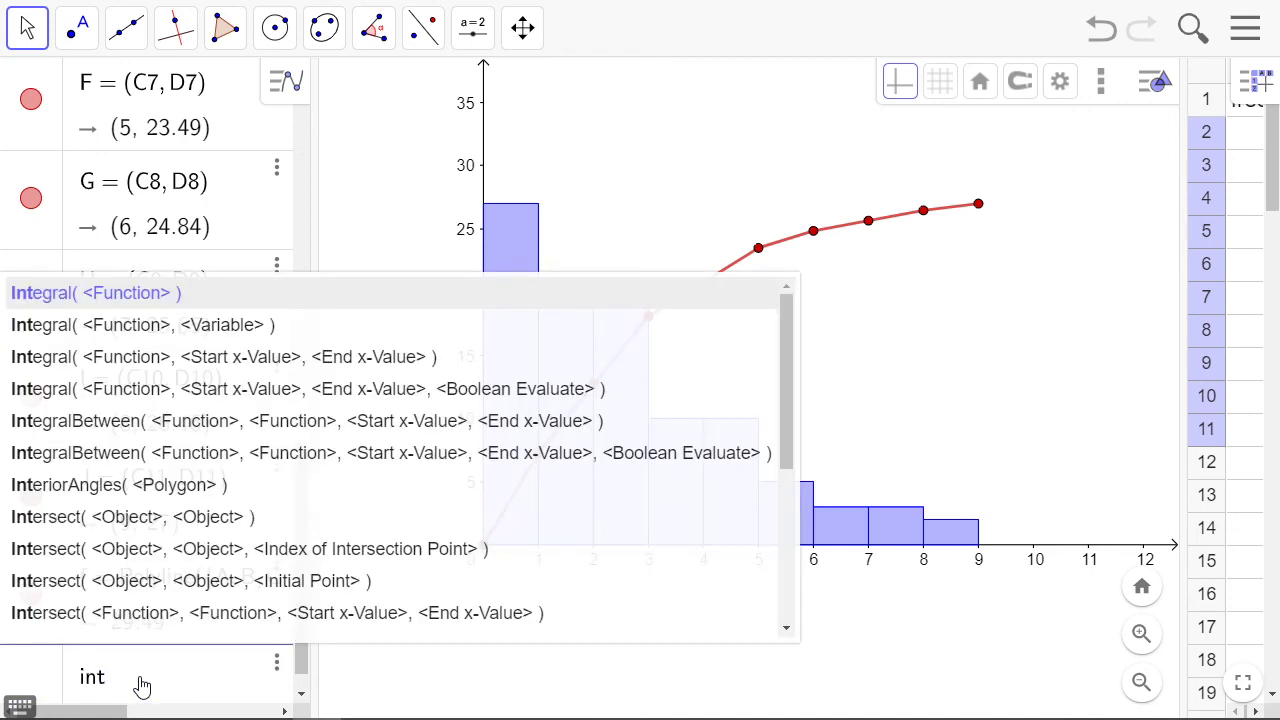
type("er")
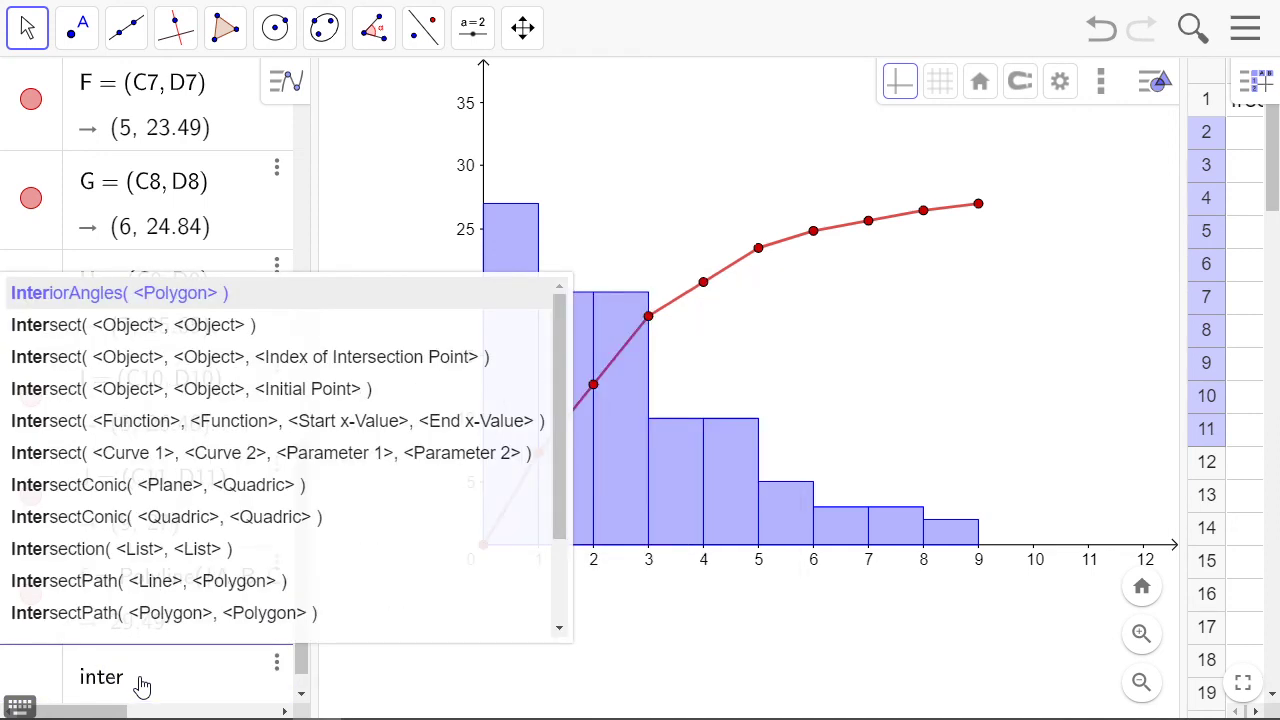
type("va")
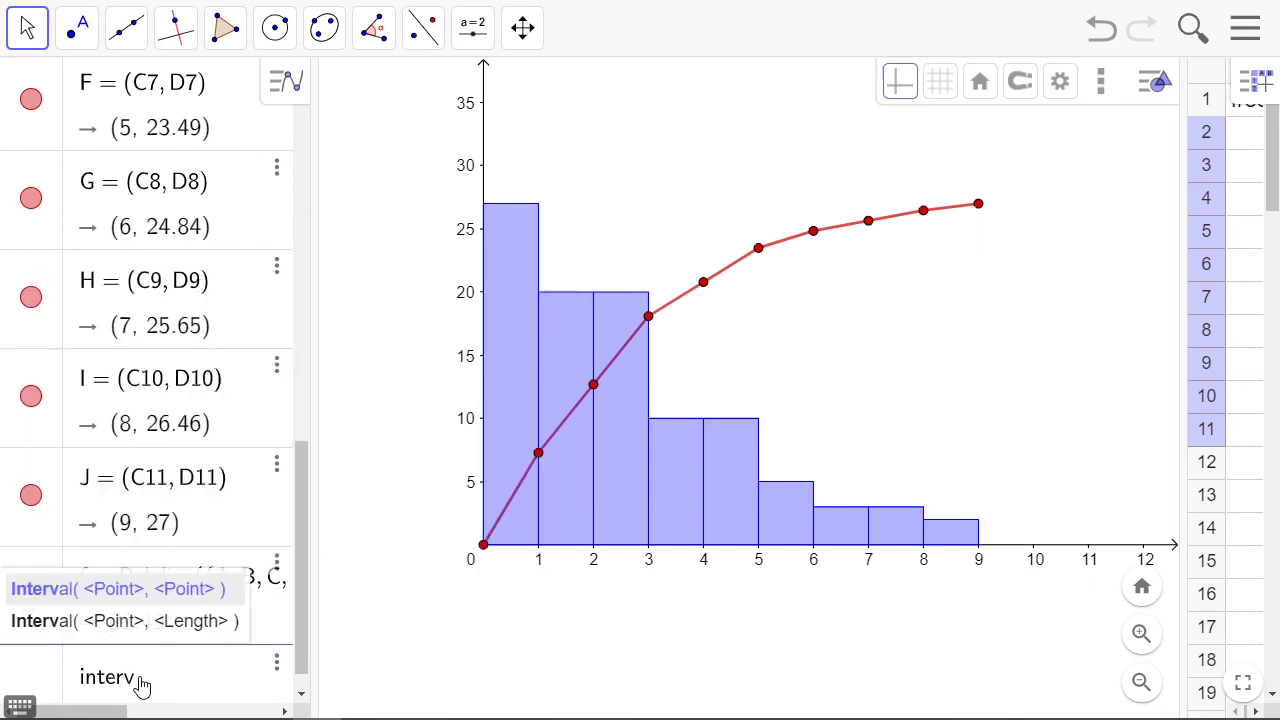
key("Down")
key("Up")
key("Return")
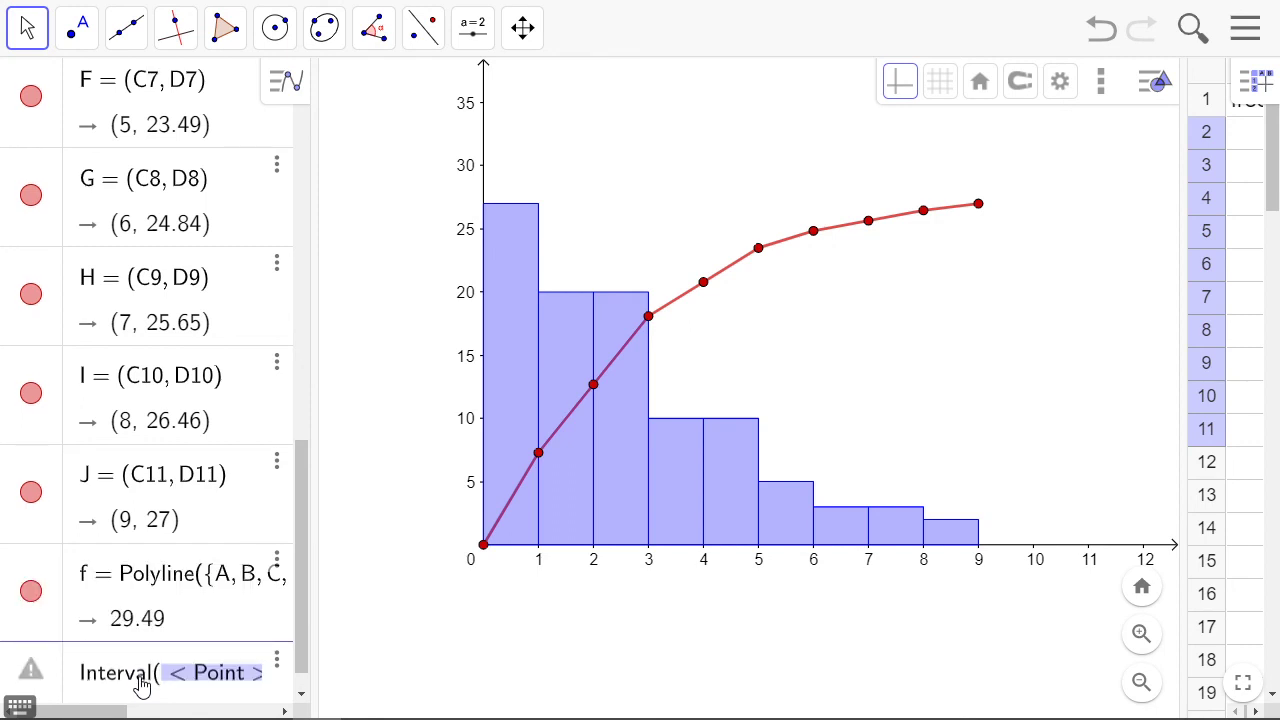
type("(0")
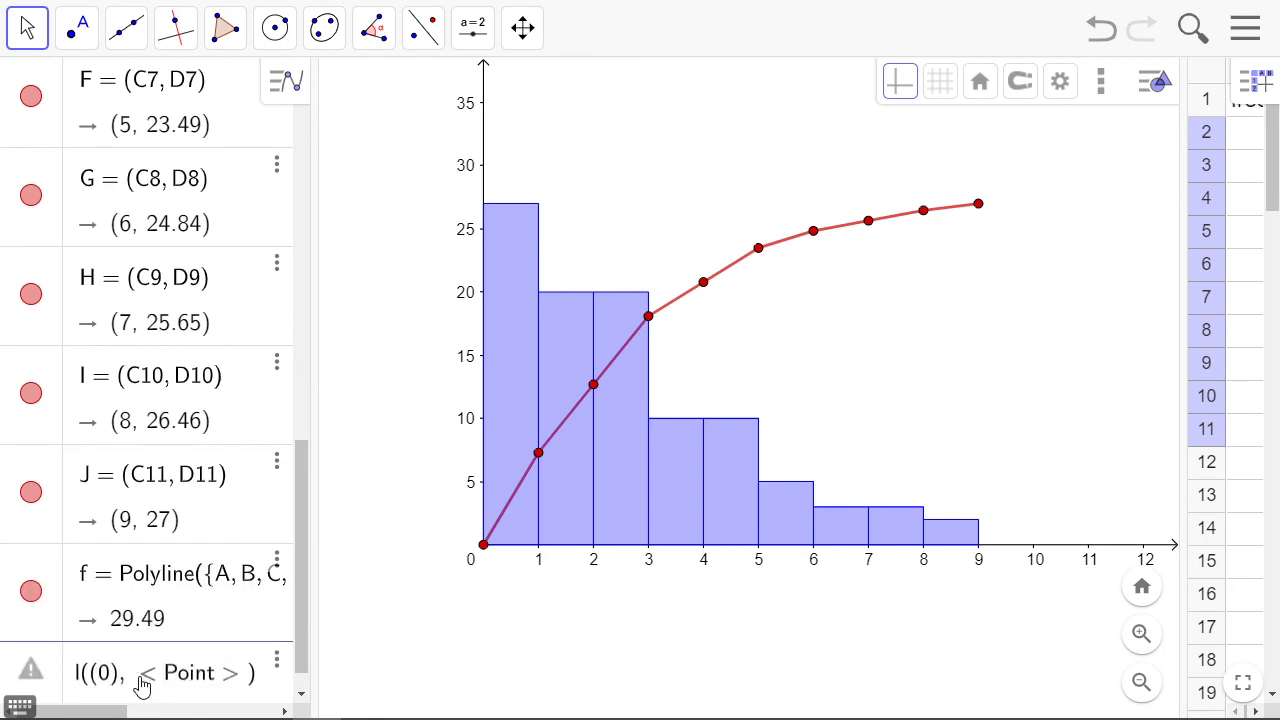
type(", 27")
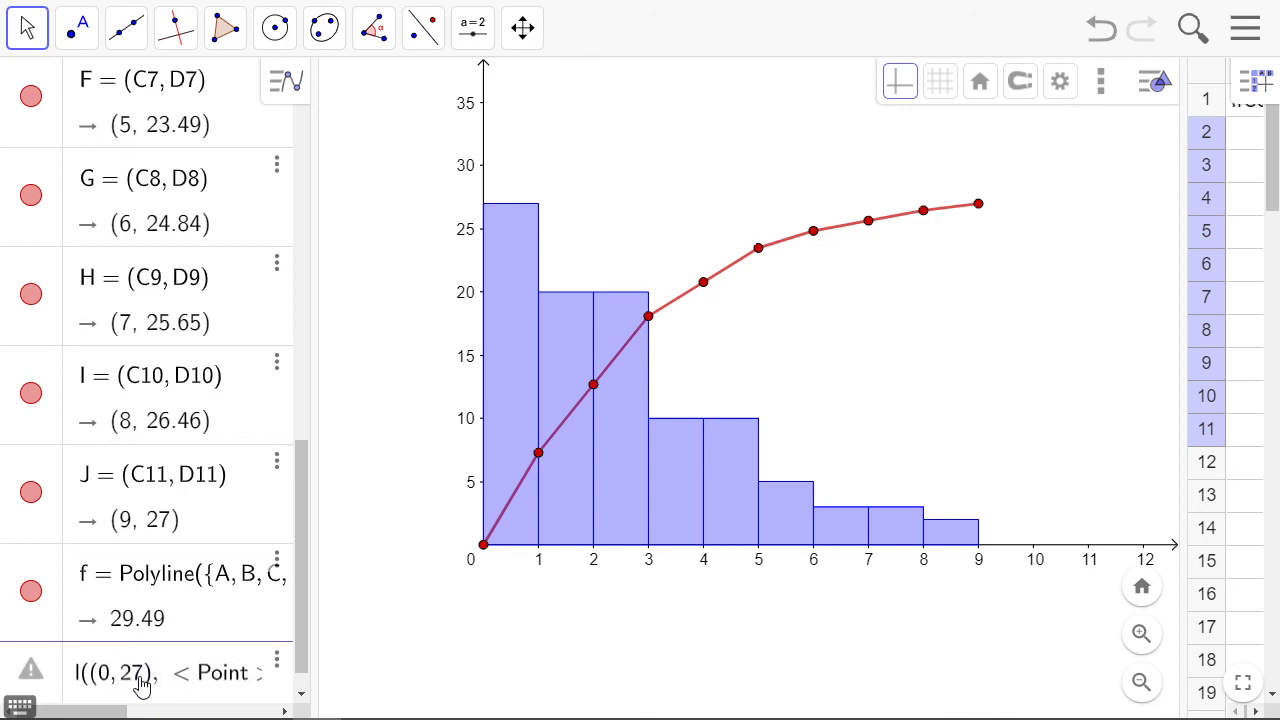
key("Tab")
type("(")
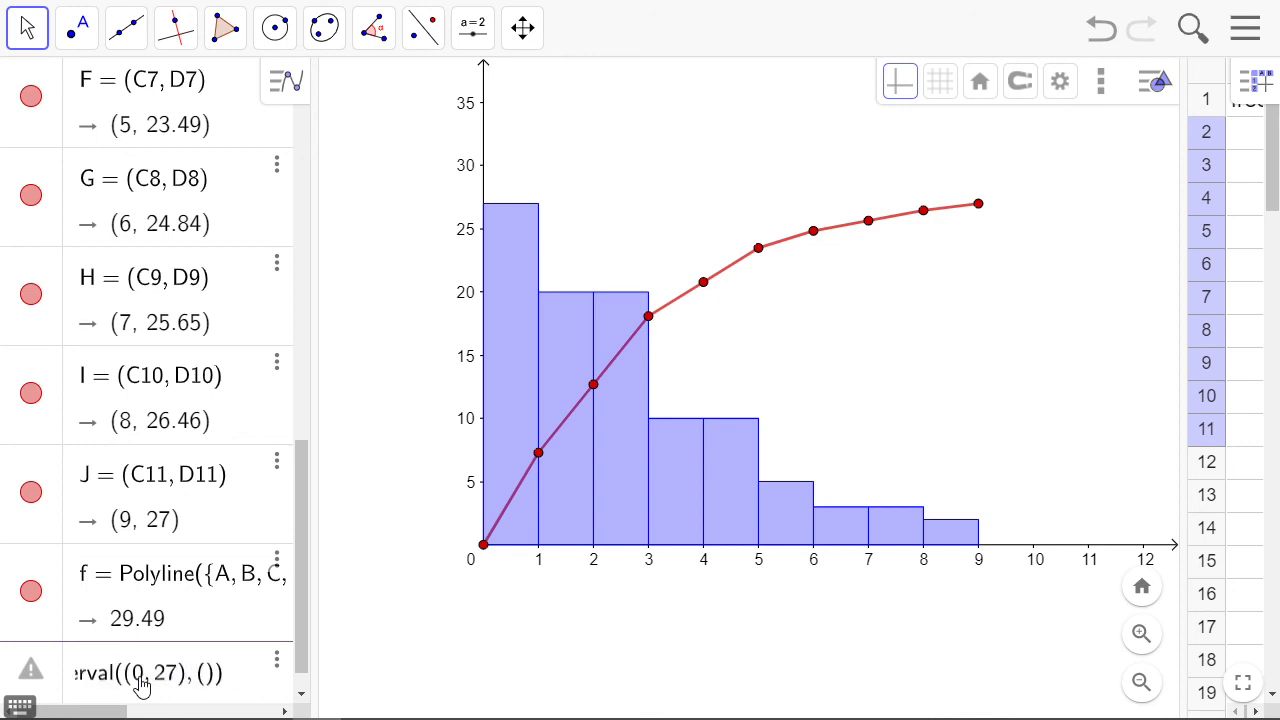
type("9, ")
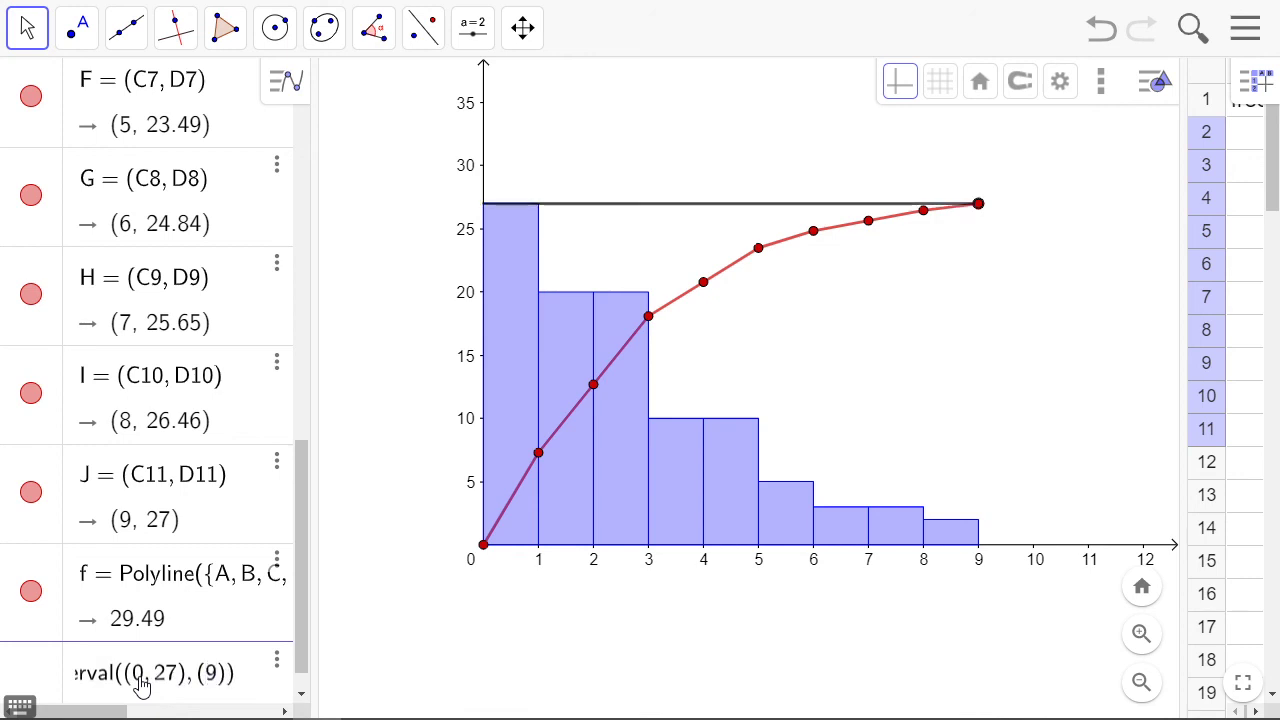
type("27")
key("Return")
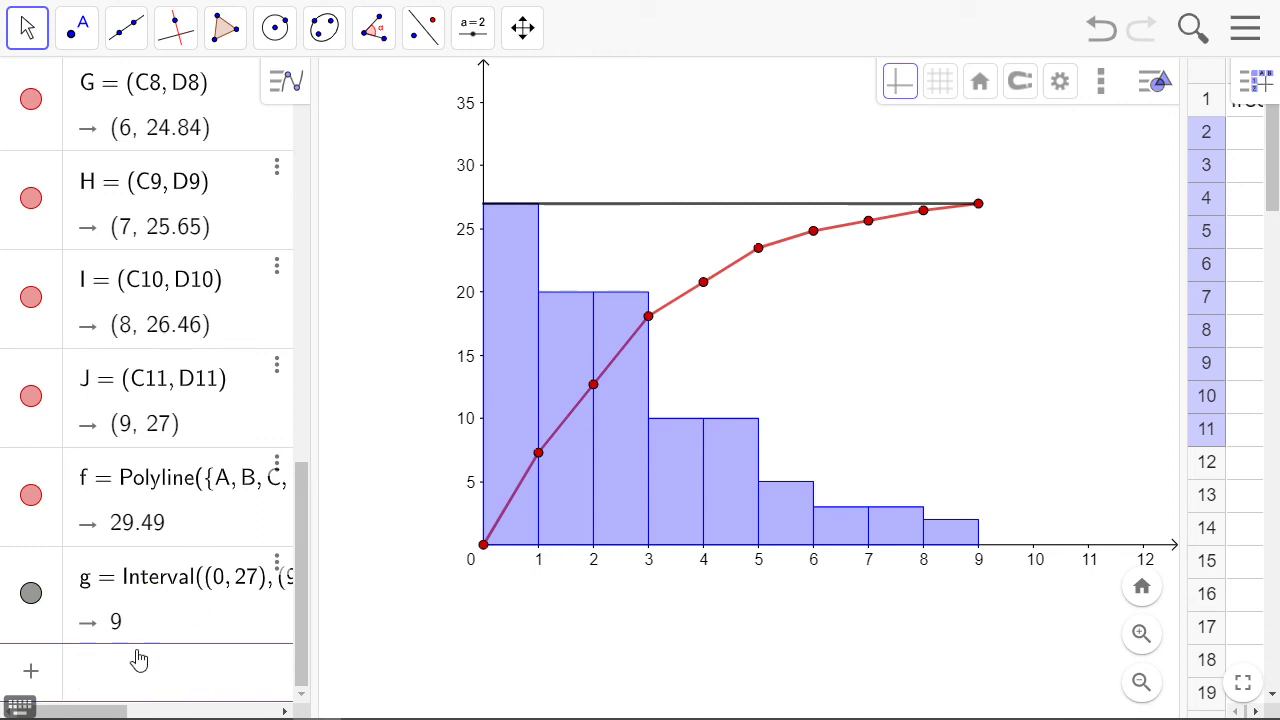
Create an Interval from point (9, 0) to point (9, 27) as the vertical percentage axis at the chart's far end
type("inter")
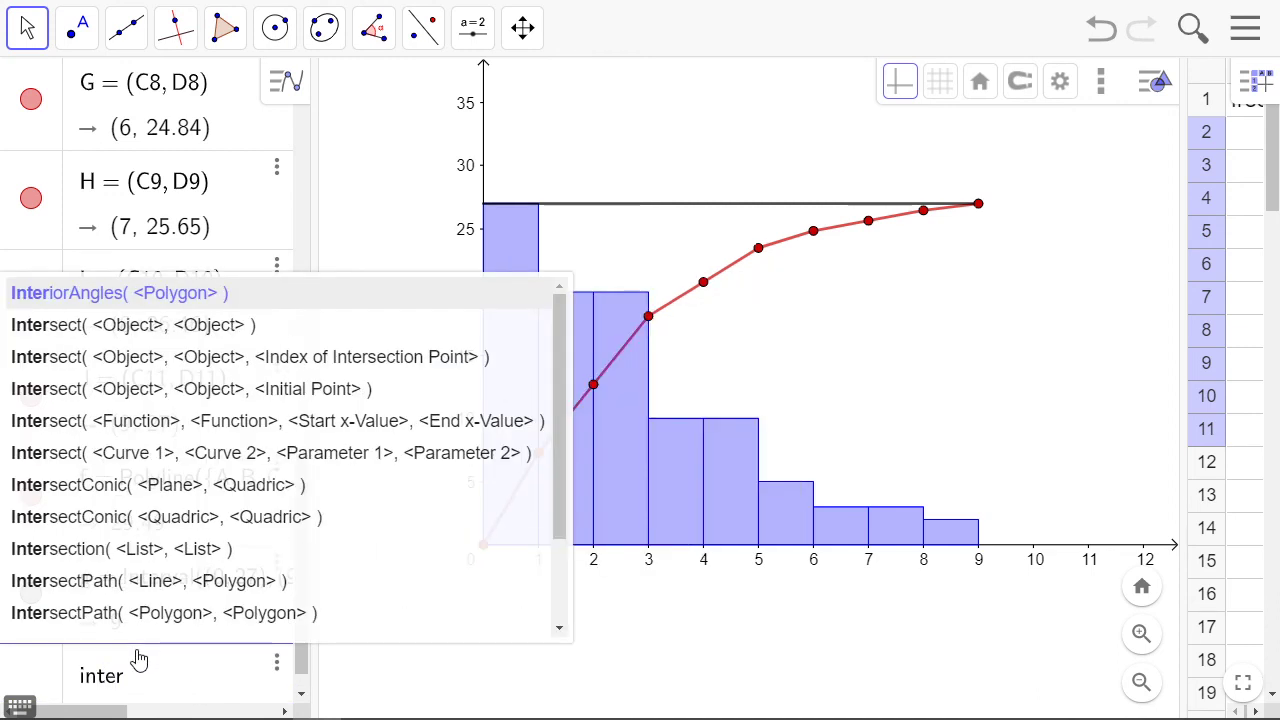
type("v")
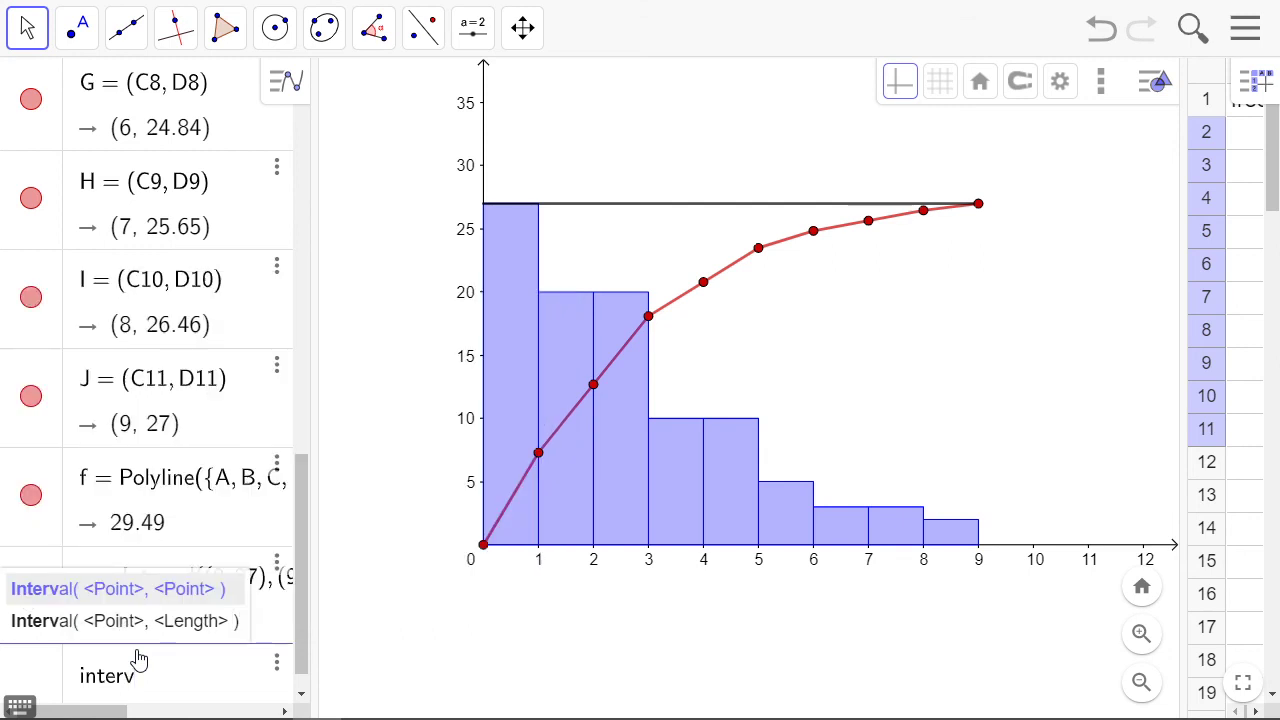
key("Return")
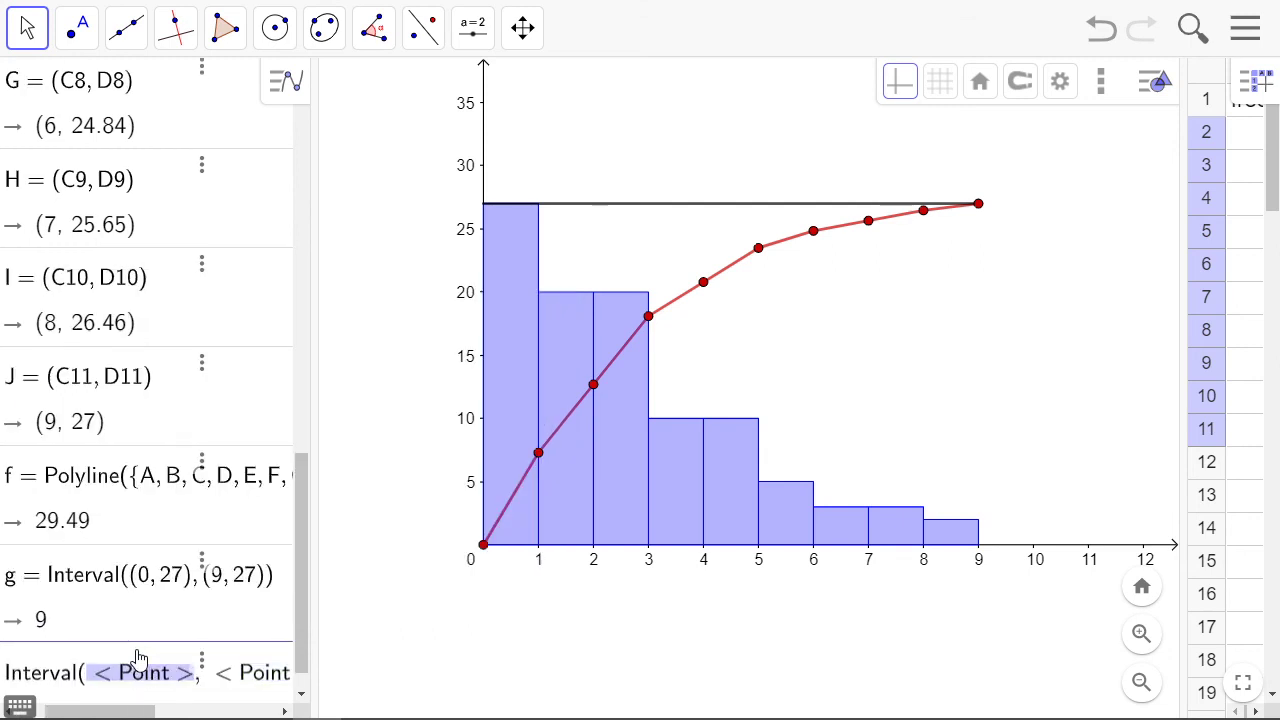
type("(9, ")
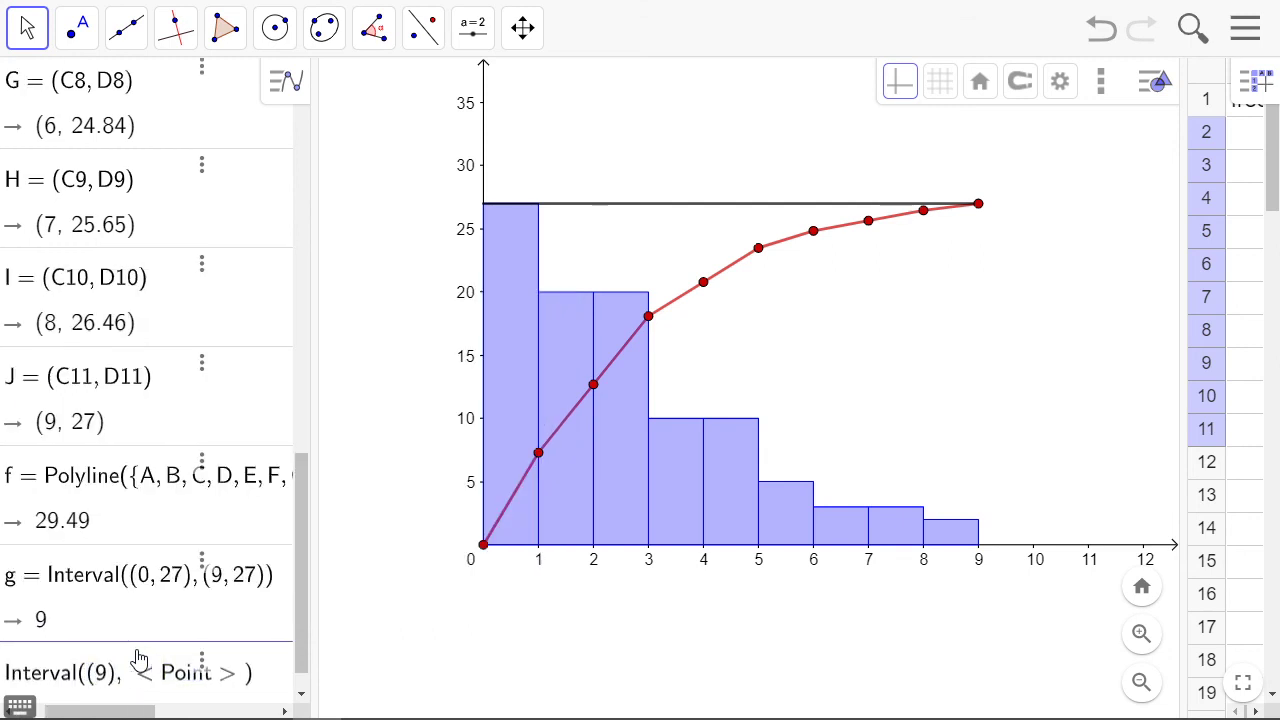
type("0")
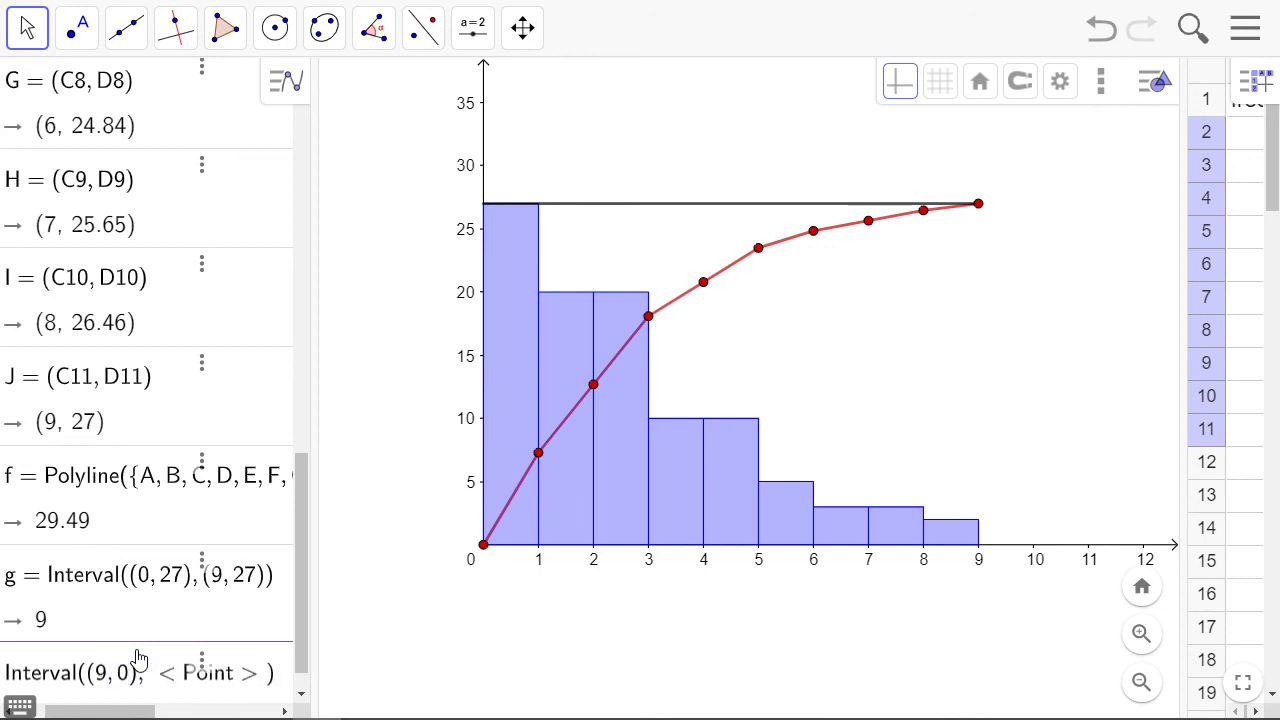
key("Tab")
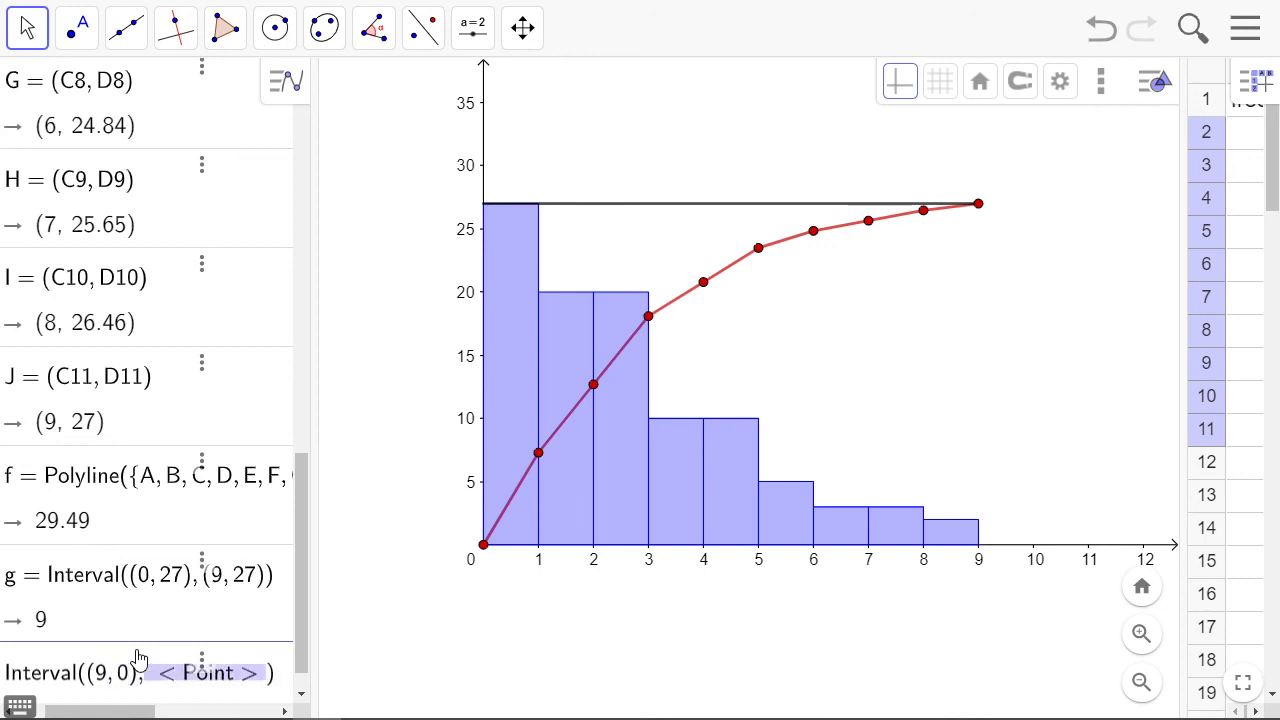
type("9,27")
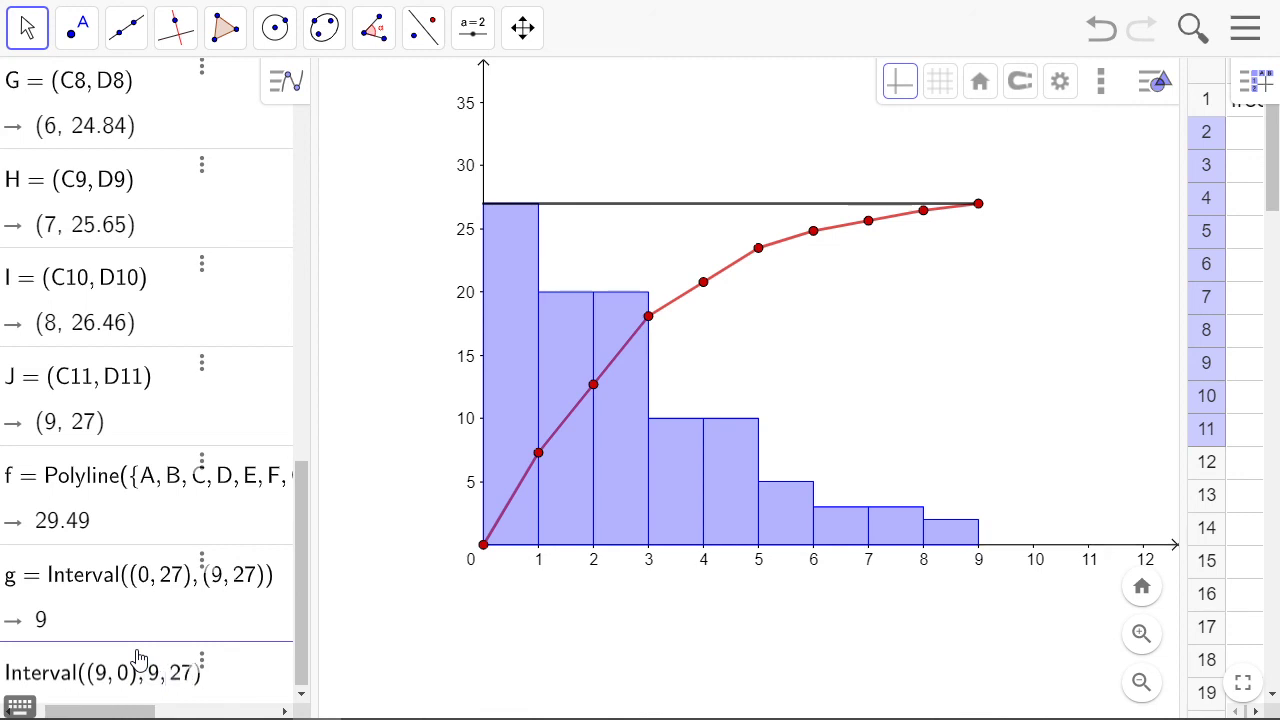
key("Left")
key("Left")
key("Left")
key("Left")
type("(")
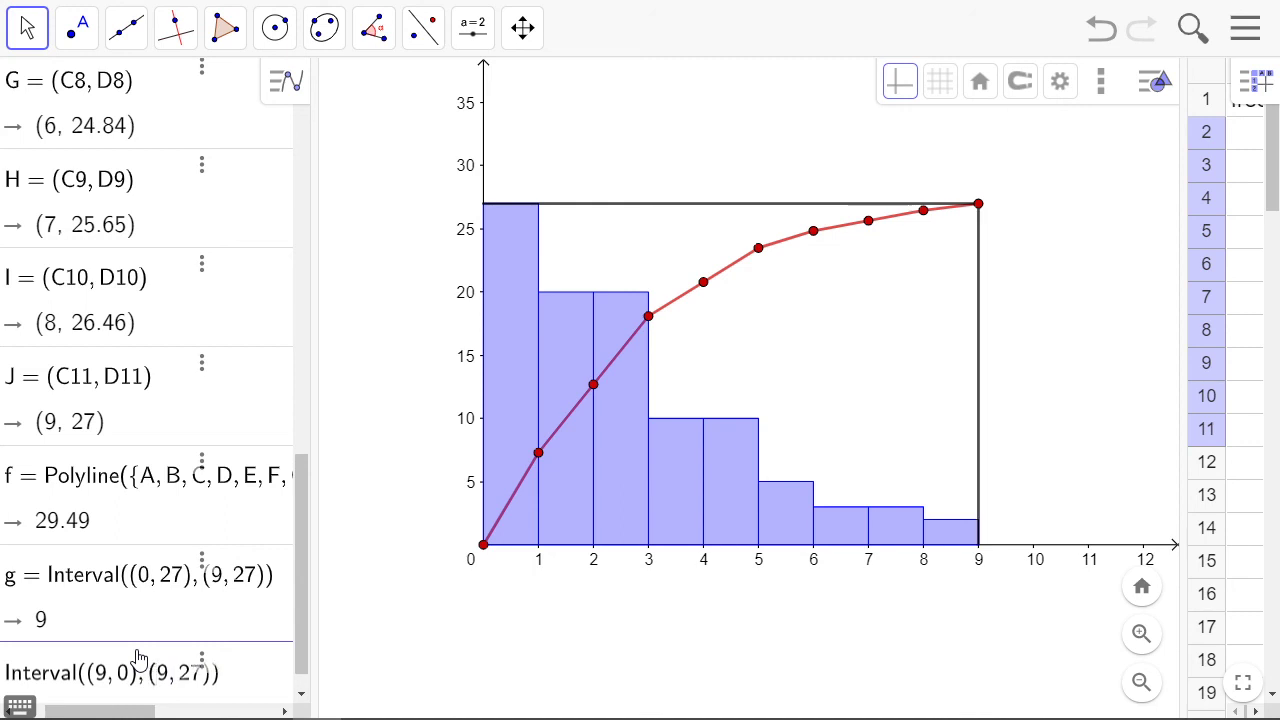
key("Return")
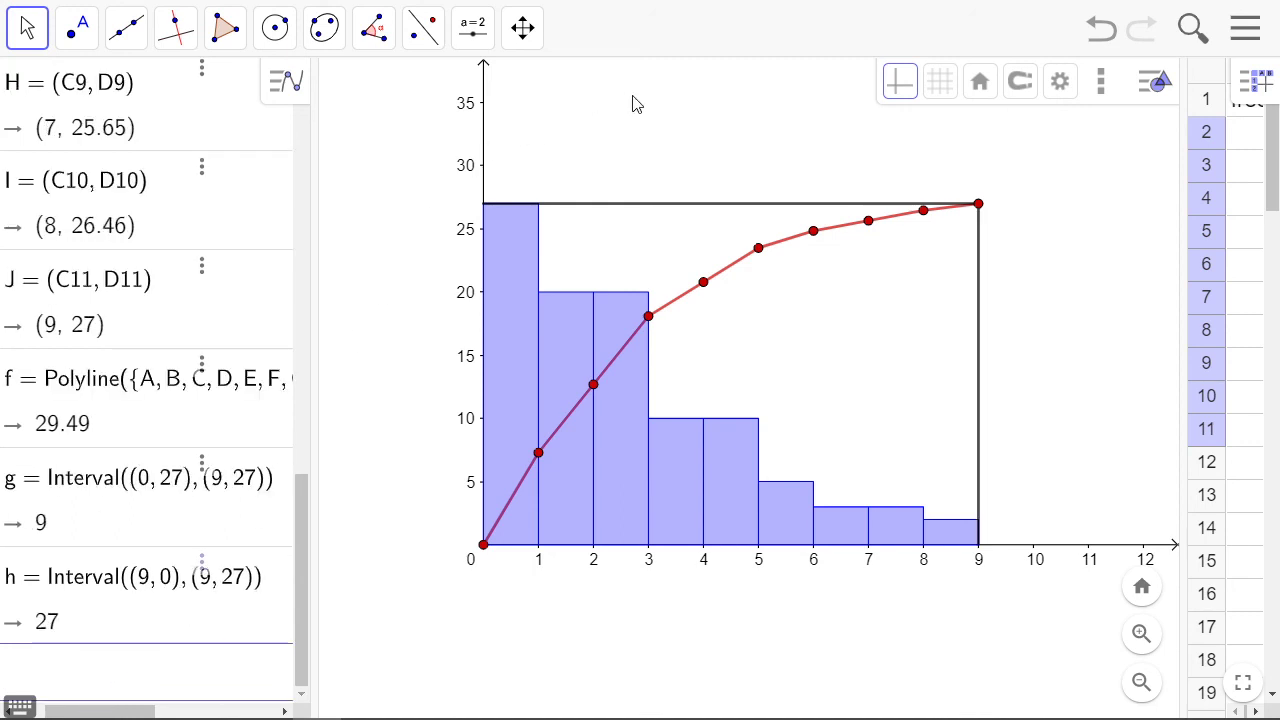
left_click(612, 157)
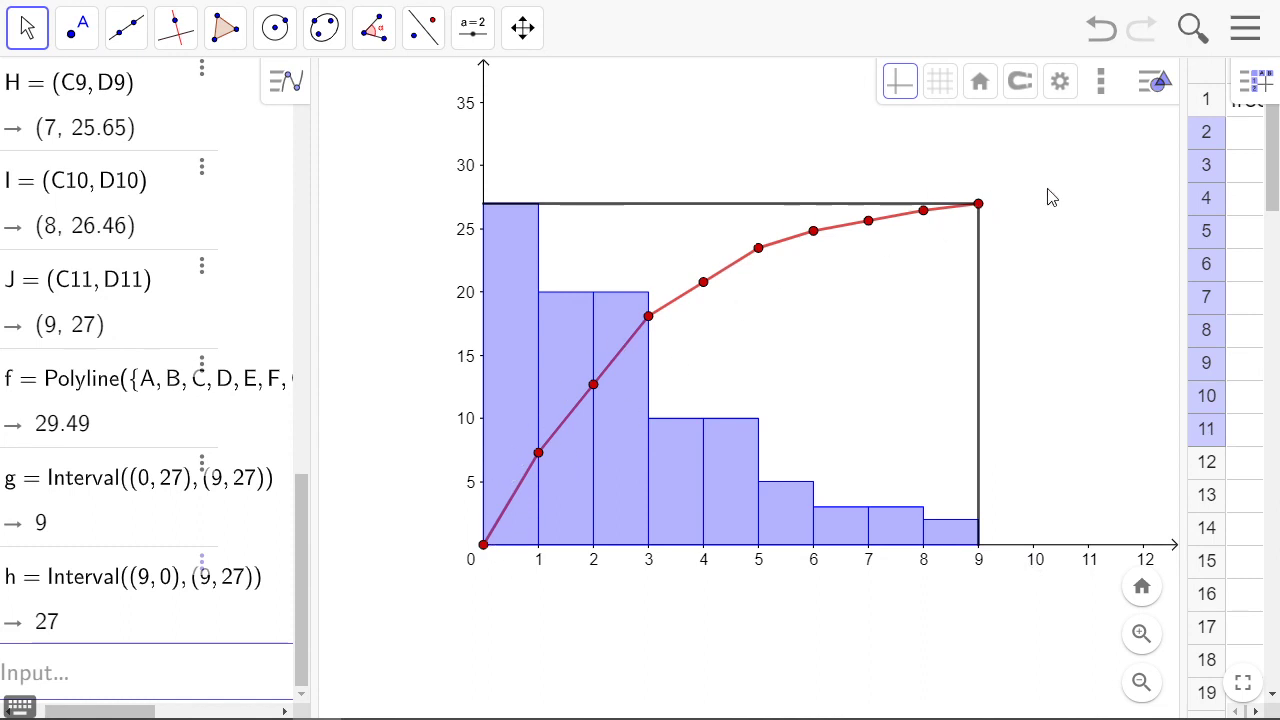
left_click_drag(1036, 211, 1035, 184)
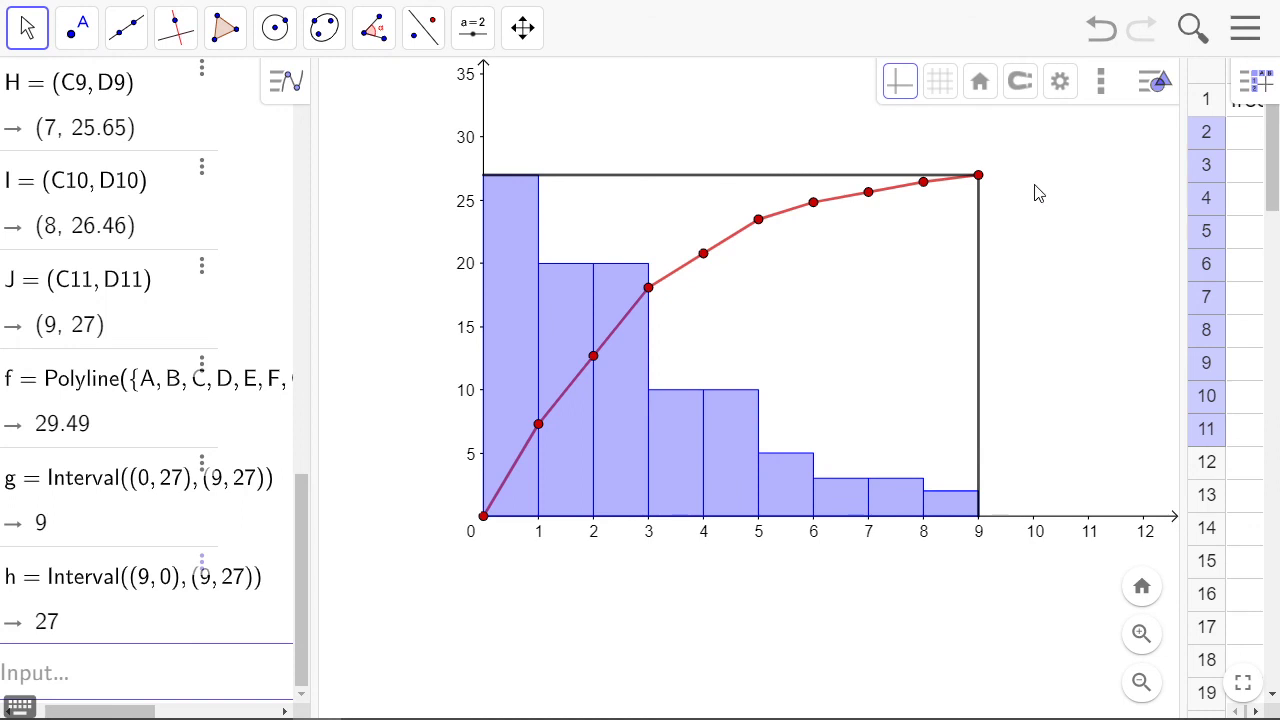